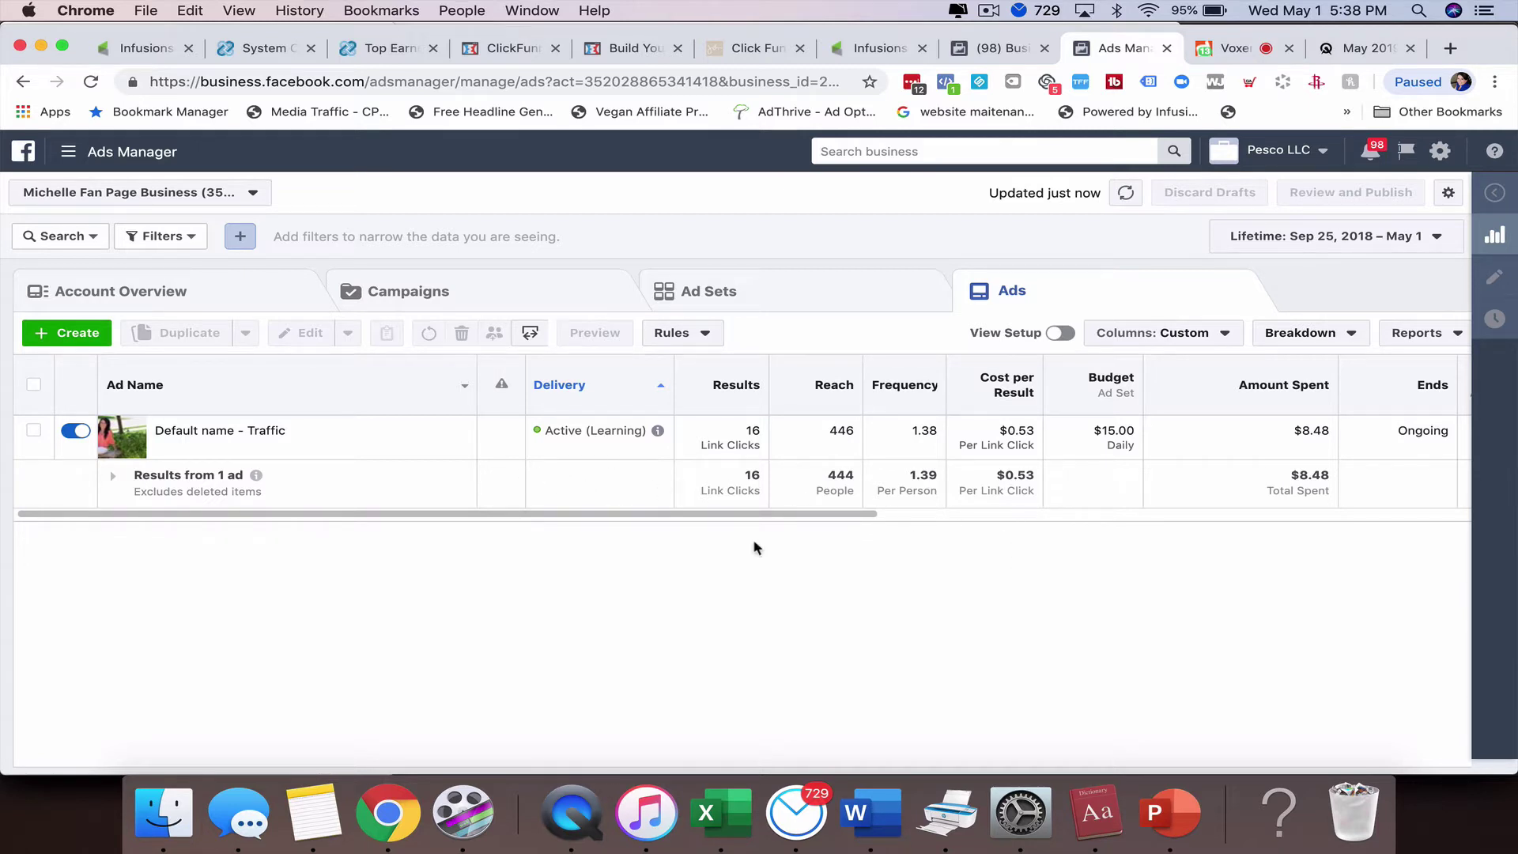
Switch the ads table through the Engagement, Performance and Clicks, and Cross-Device column presets
mouse_move(397, 443)
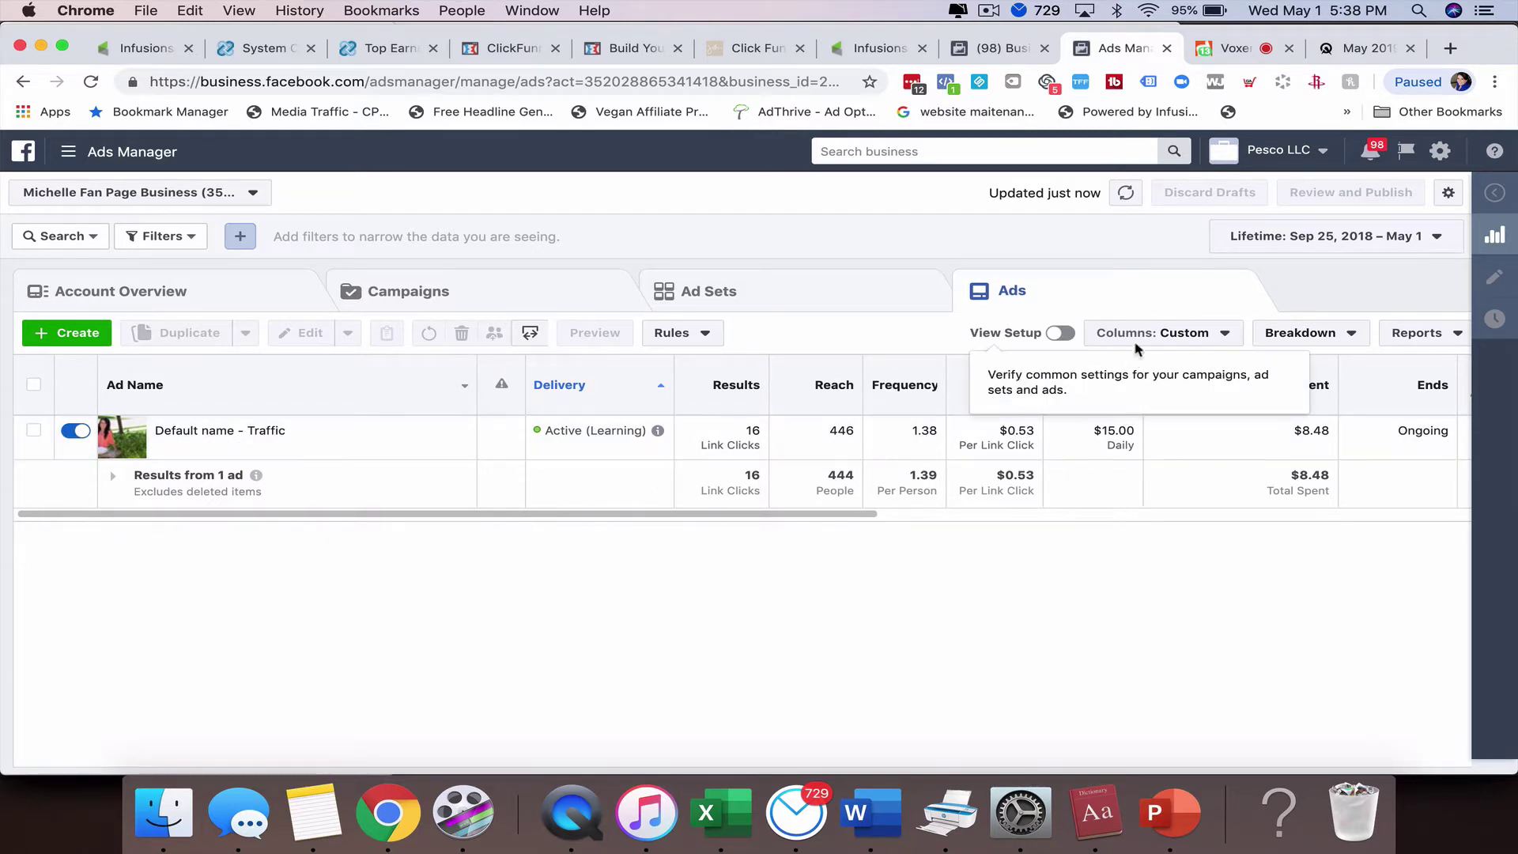
left_click(1190, 341)
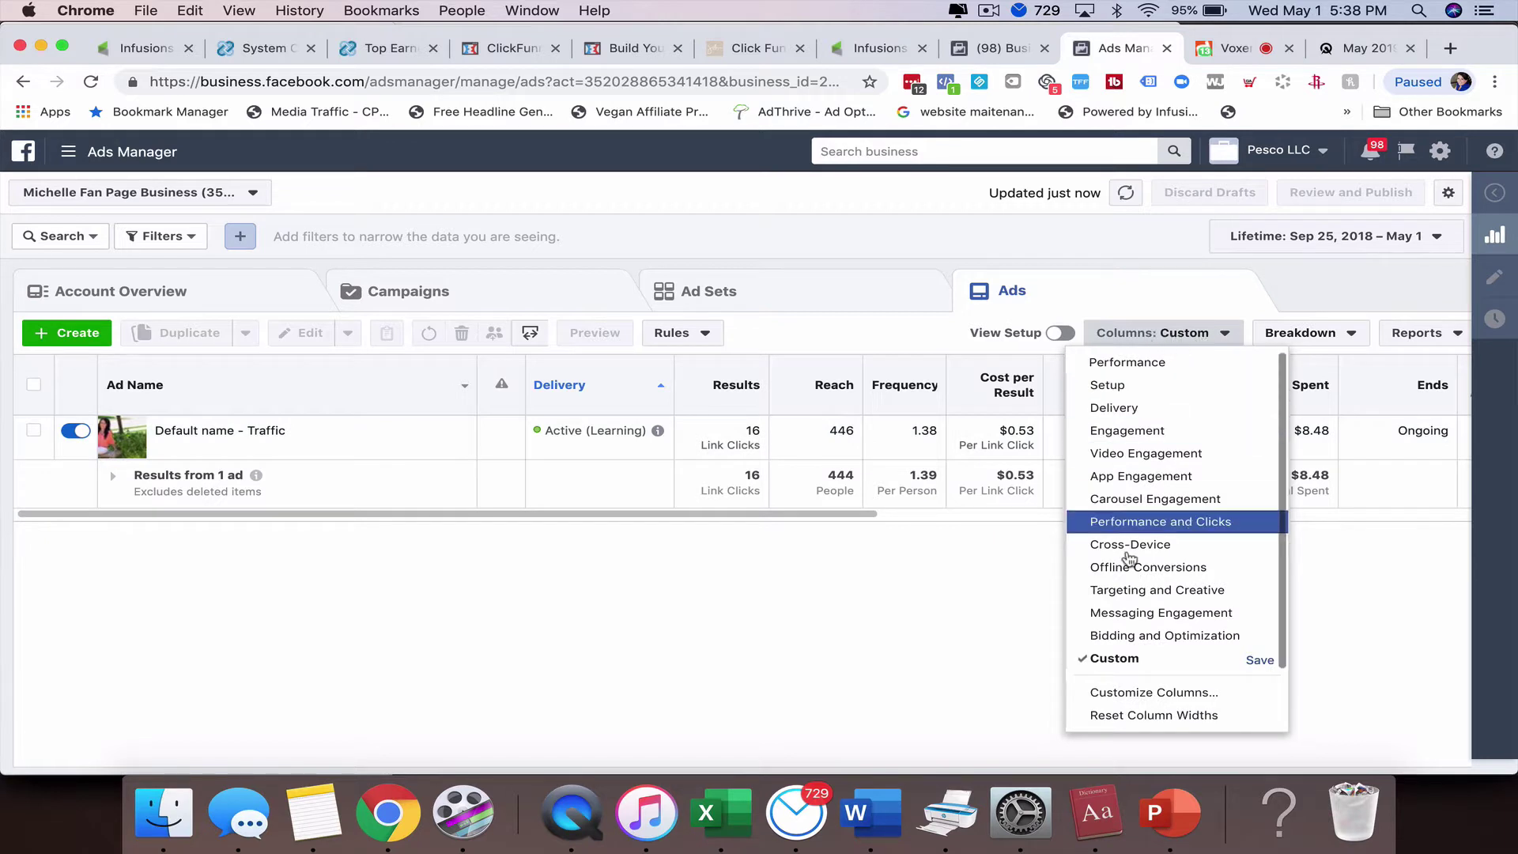
left_click(1121, 433)
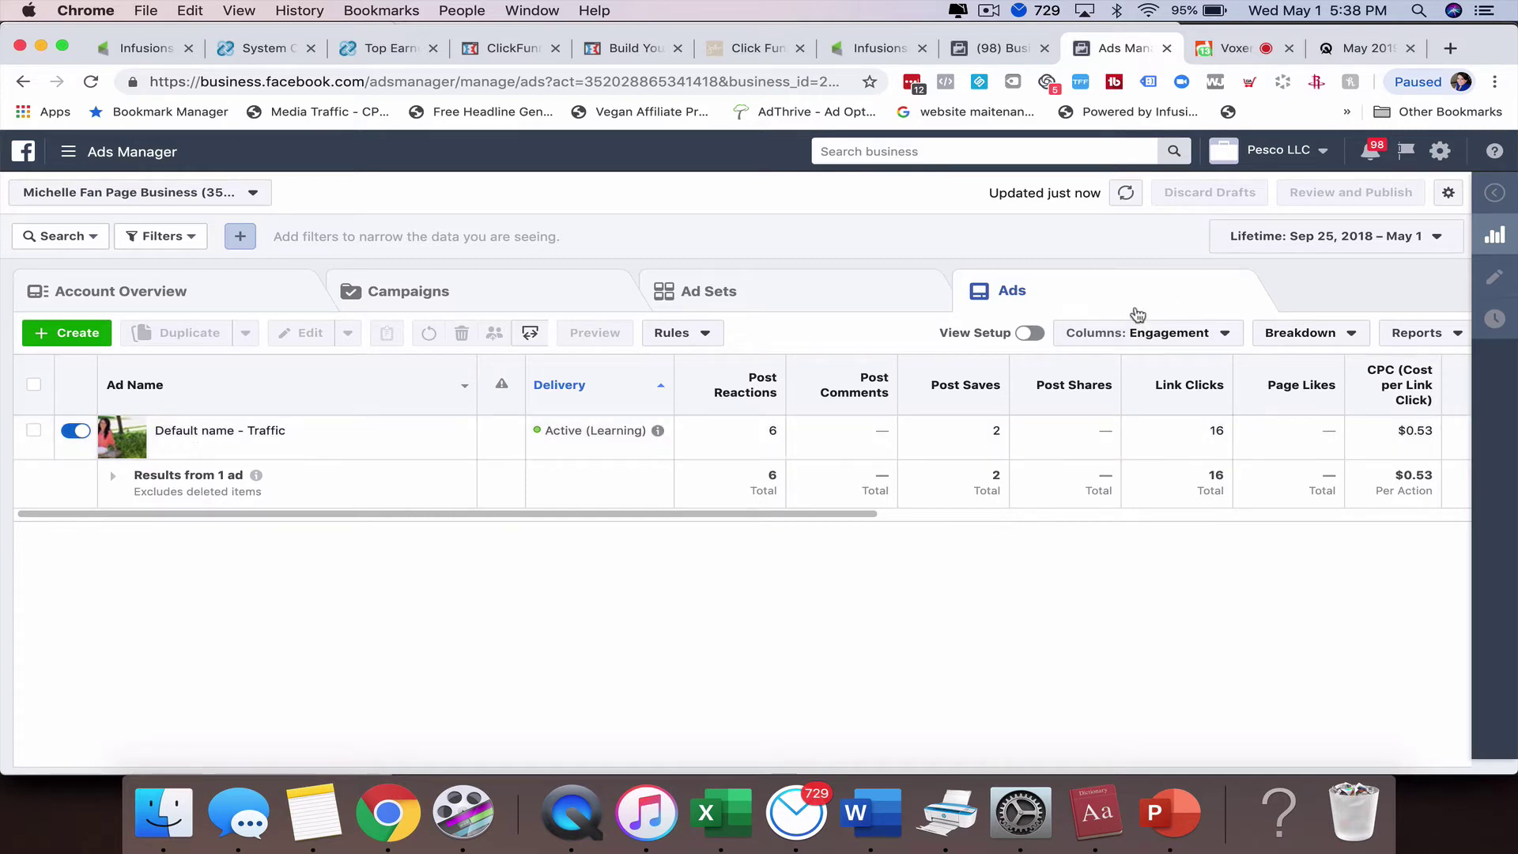
left_click(1148, 333)
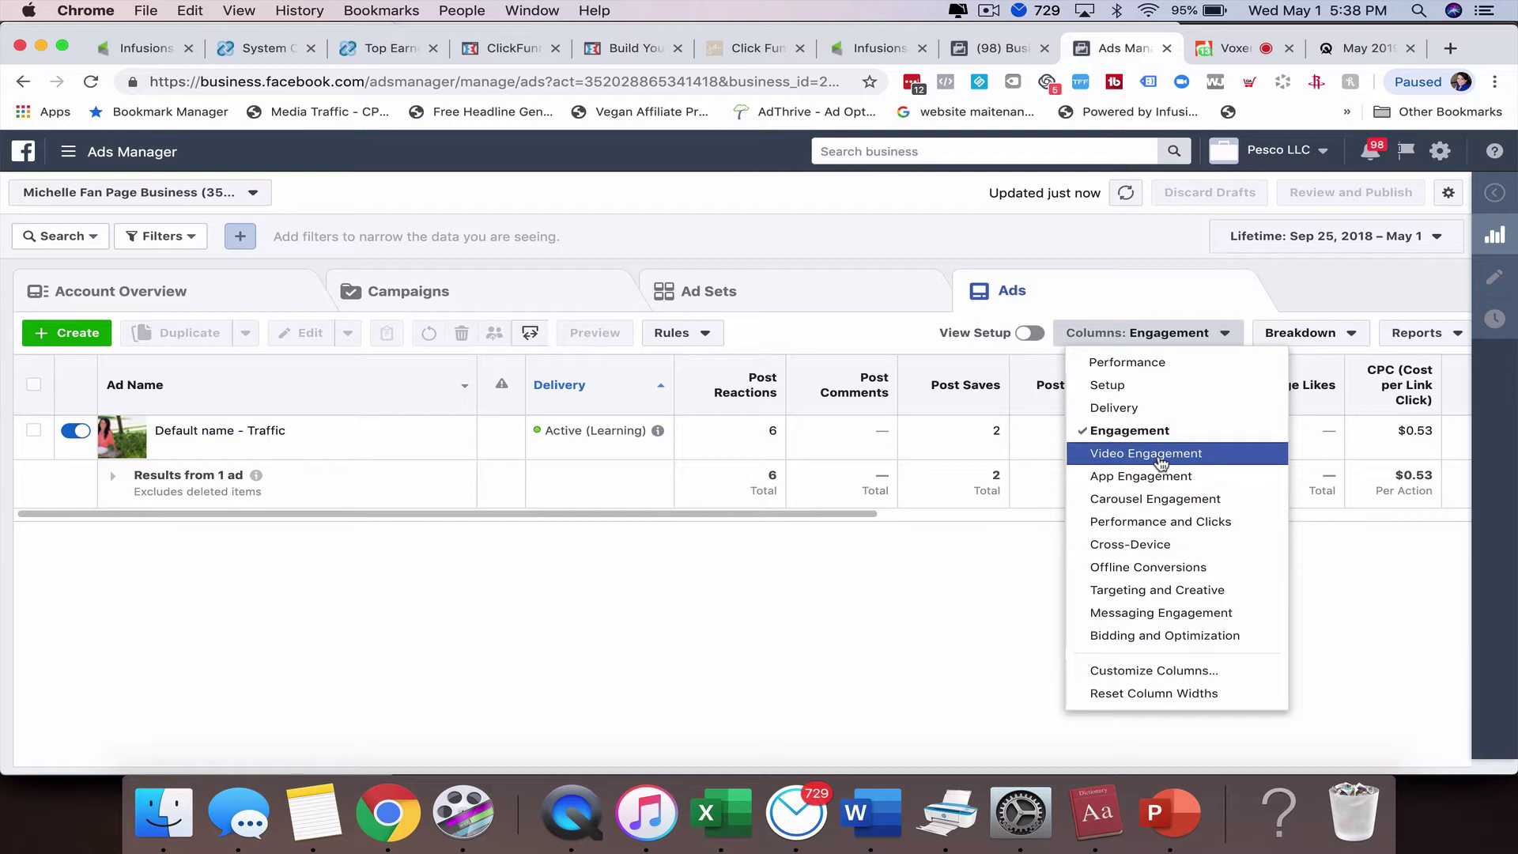
left_click(1159, 522)
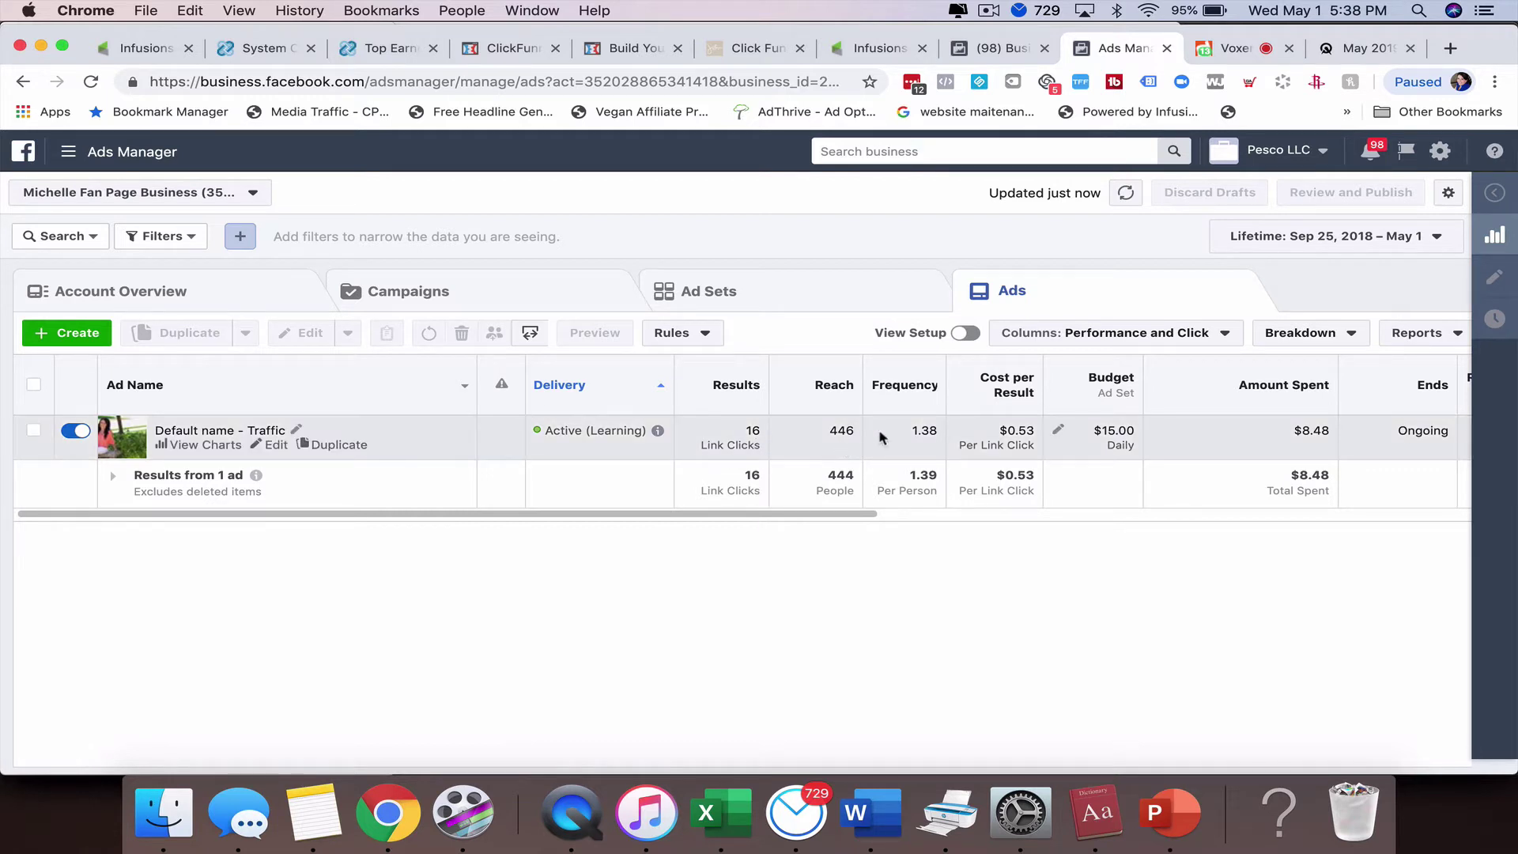
left_click(1160, 333)
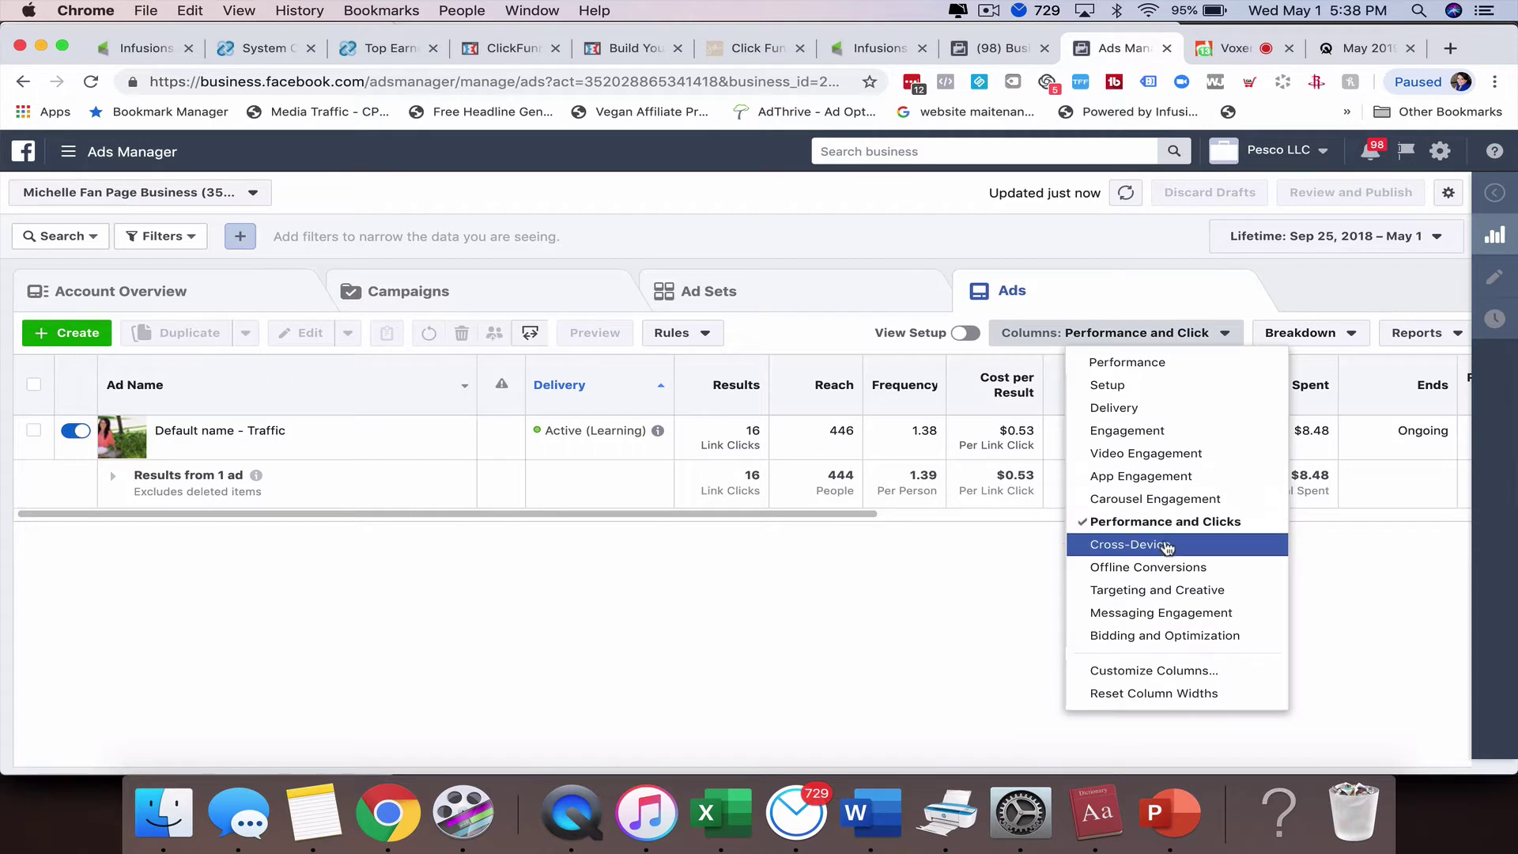
left_click(1166, 545)
Try Targeting and Creative, then Messaging Engagement, ending on Bidding and Optimization columns
left_click(1133, 336)
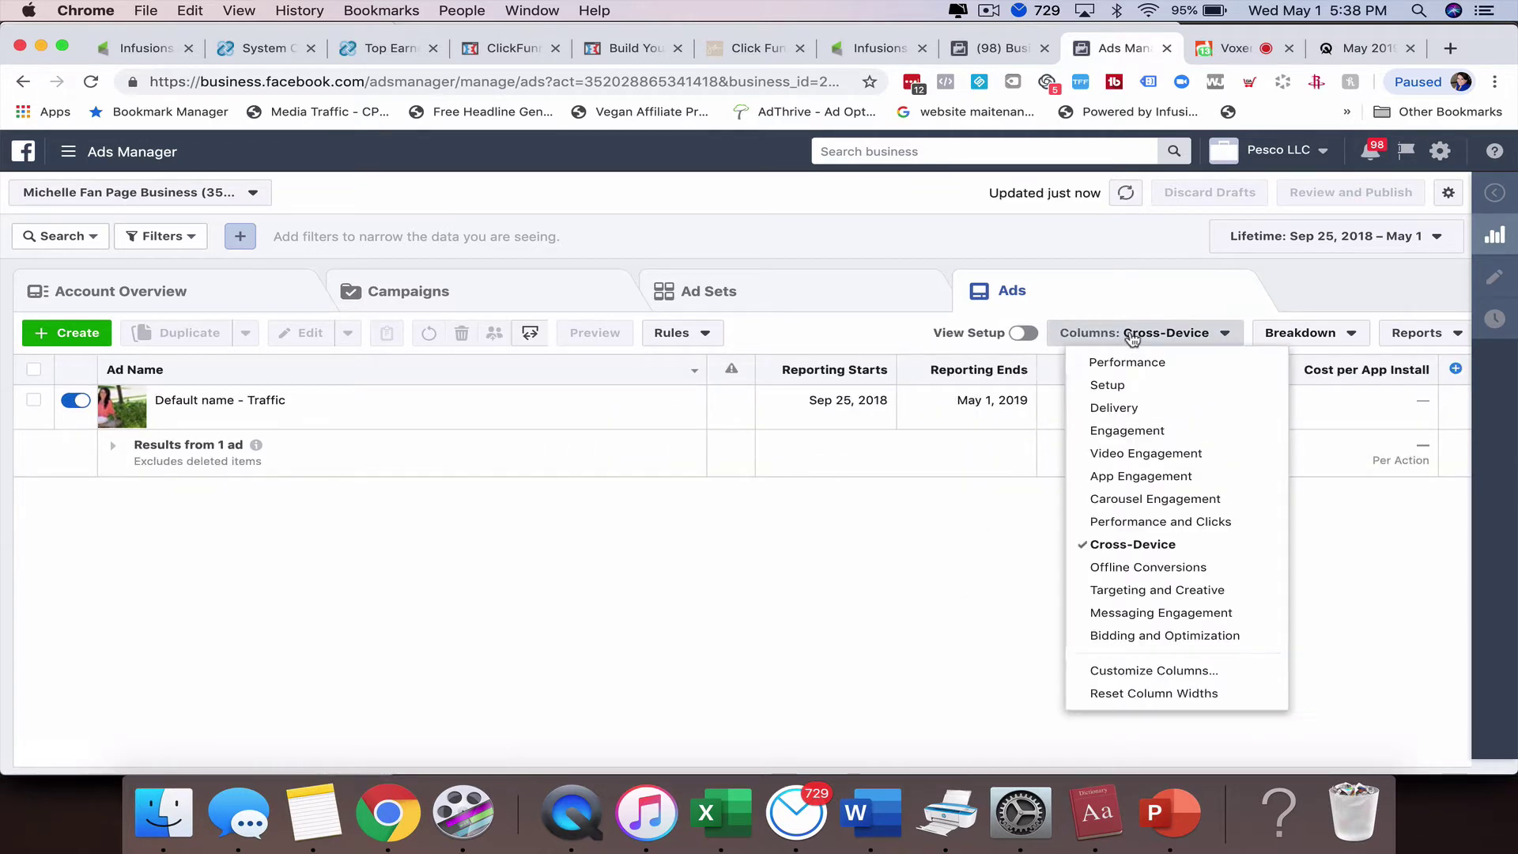
left_click(1172, 590)
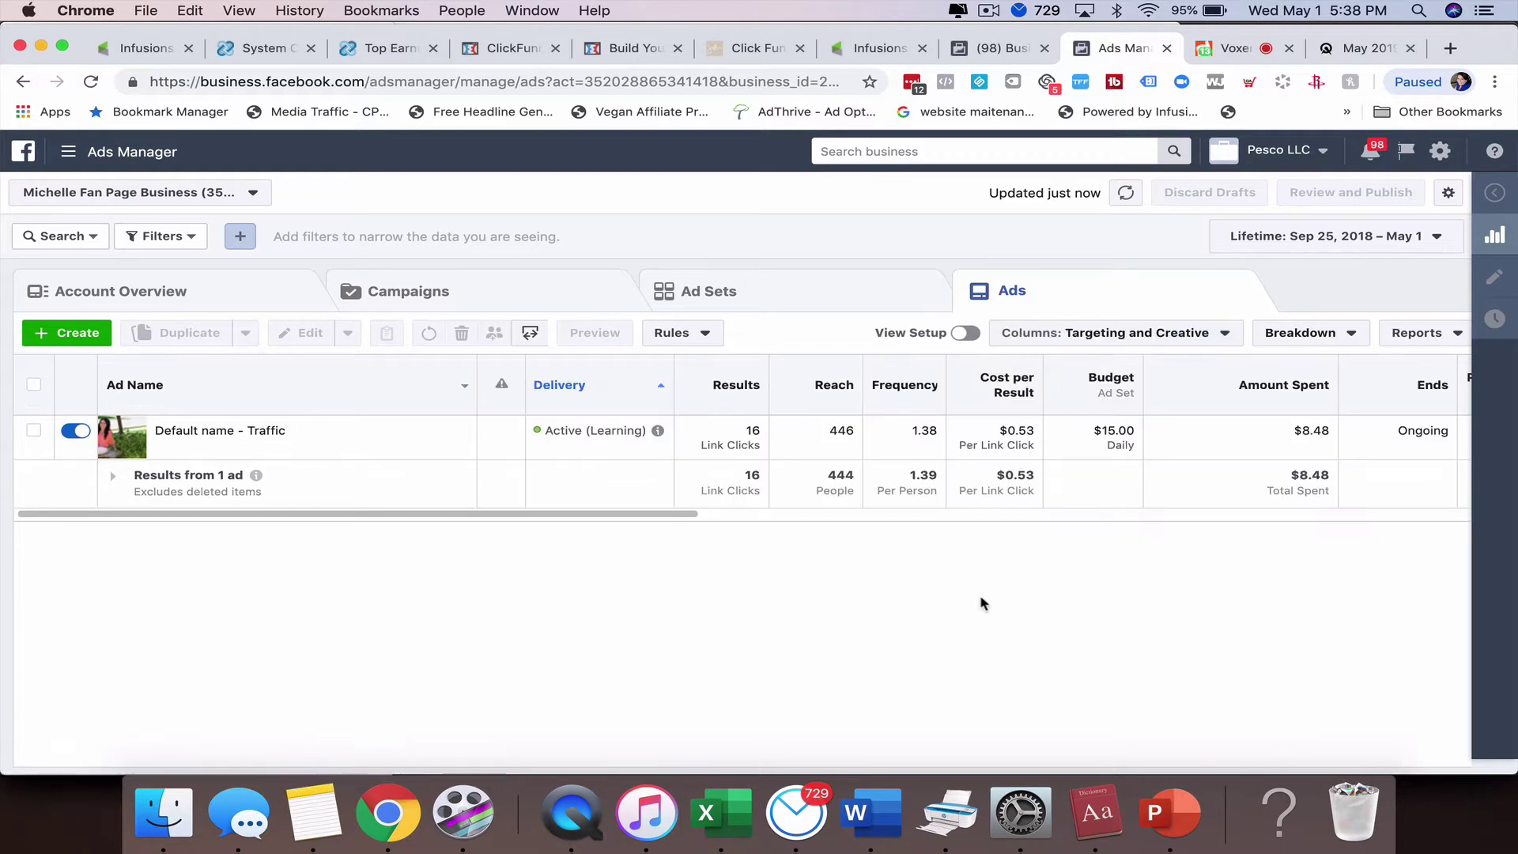
left_click(1110, 332)
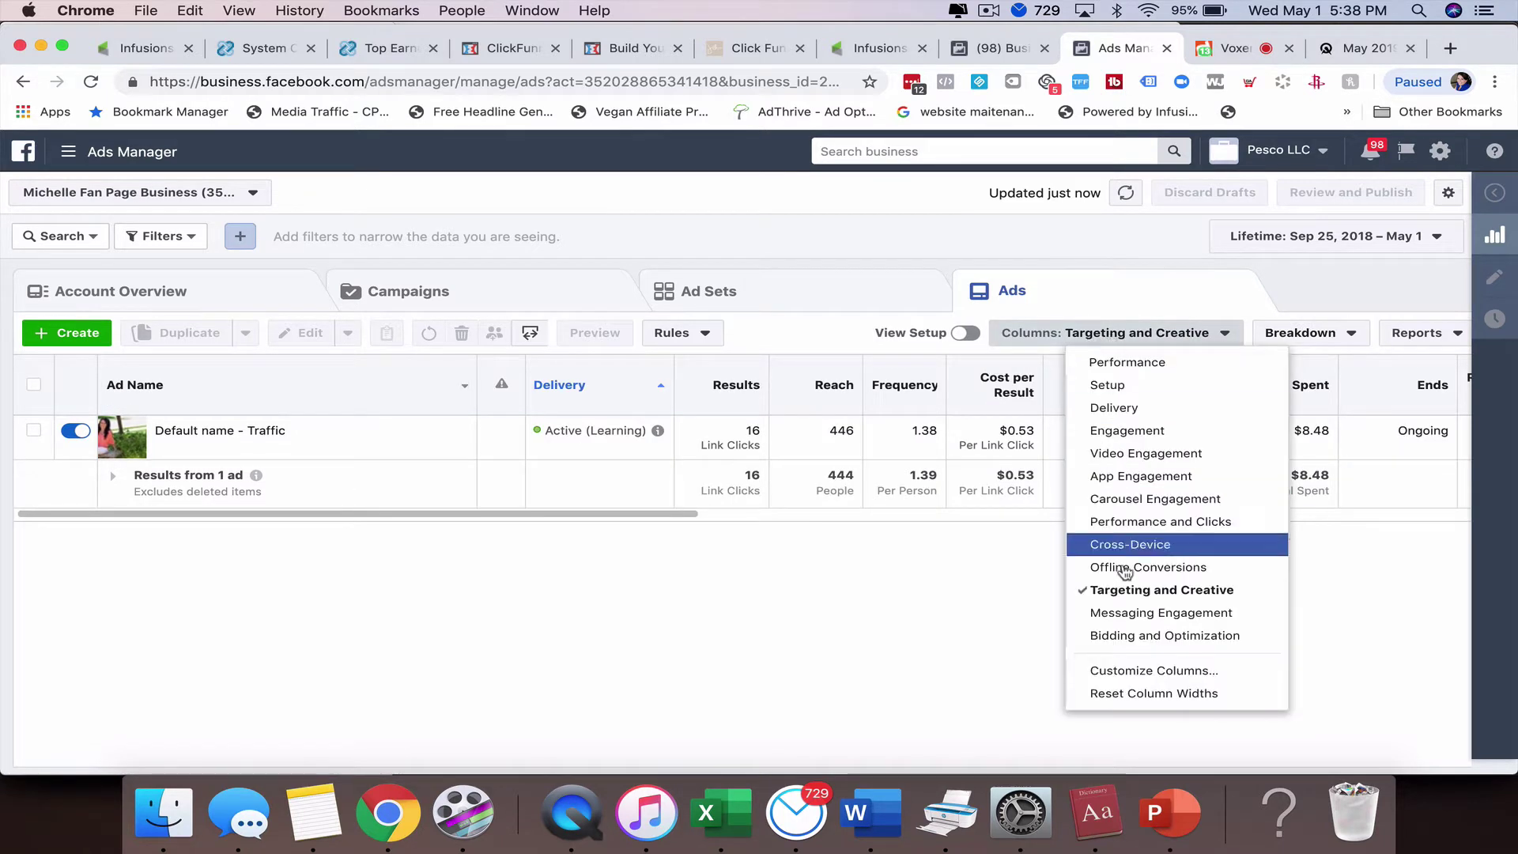
left_click(1144, 614)
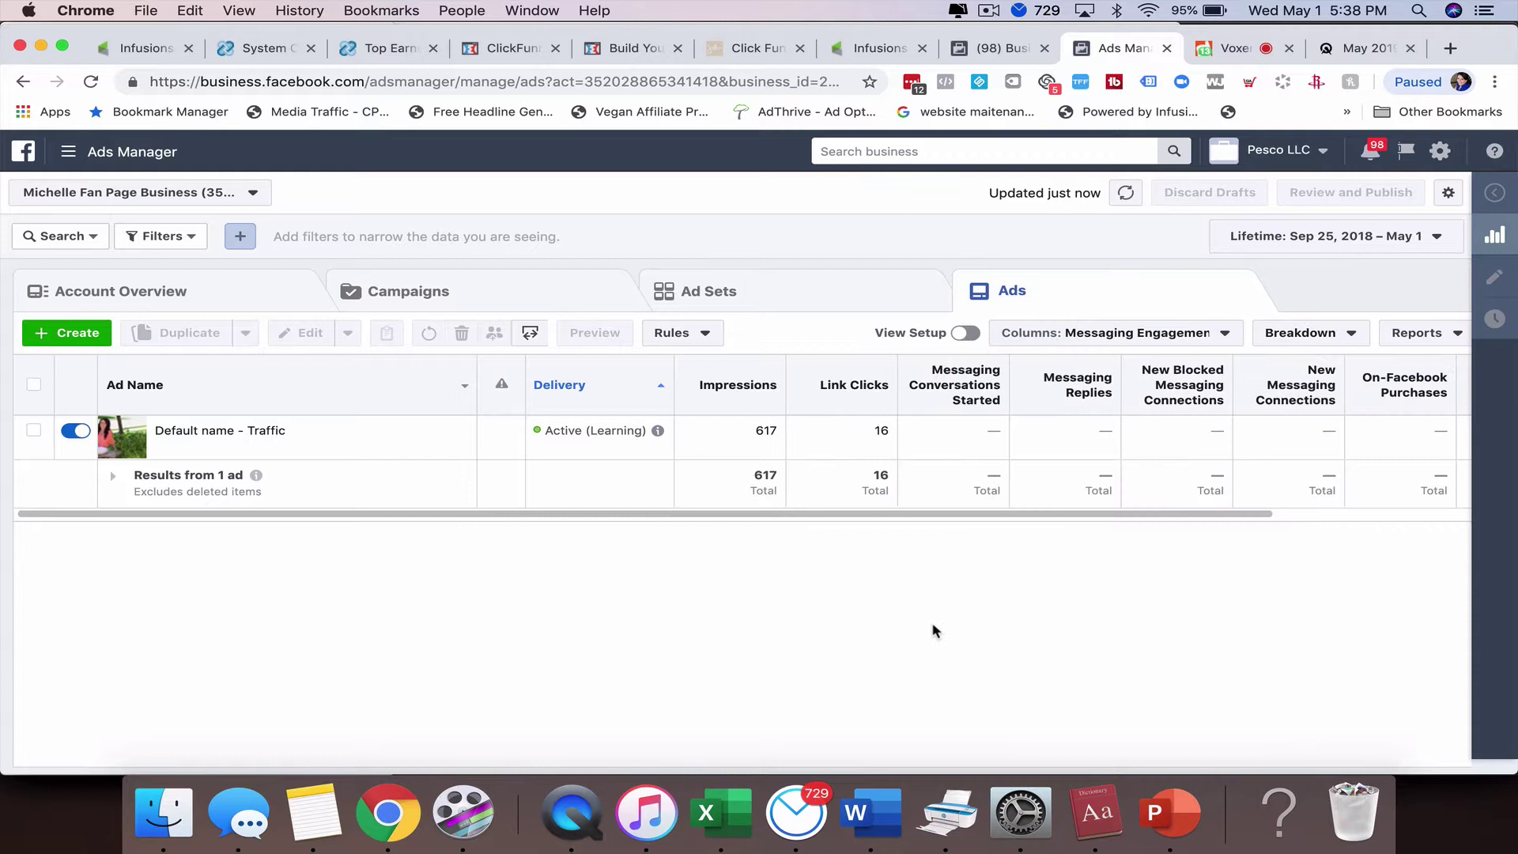
scroll(890, 466, "right", 5)
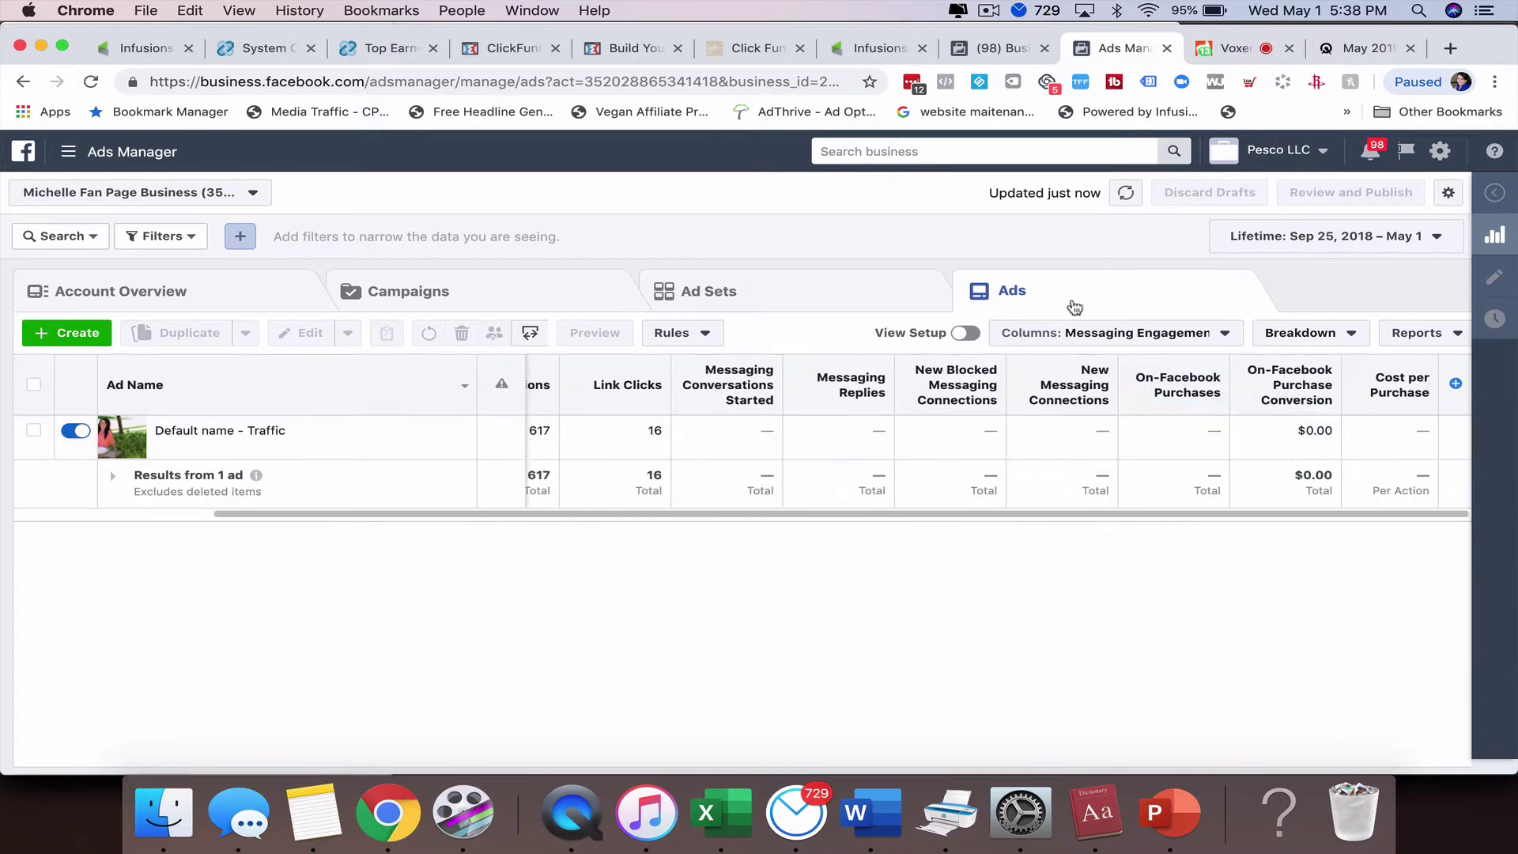
left_click(1076, 332)
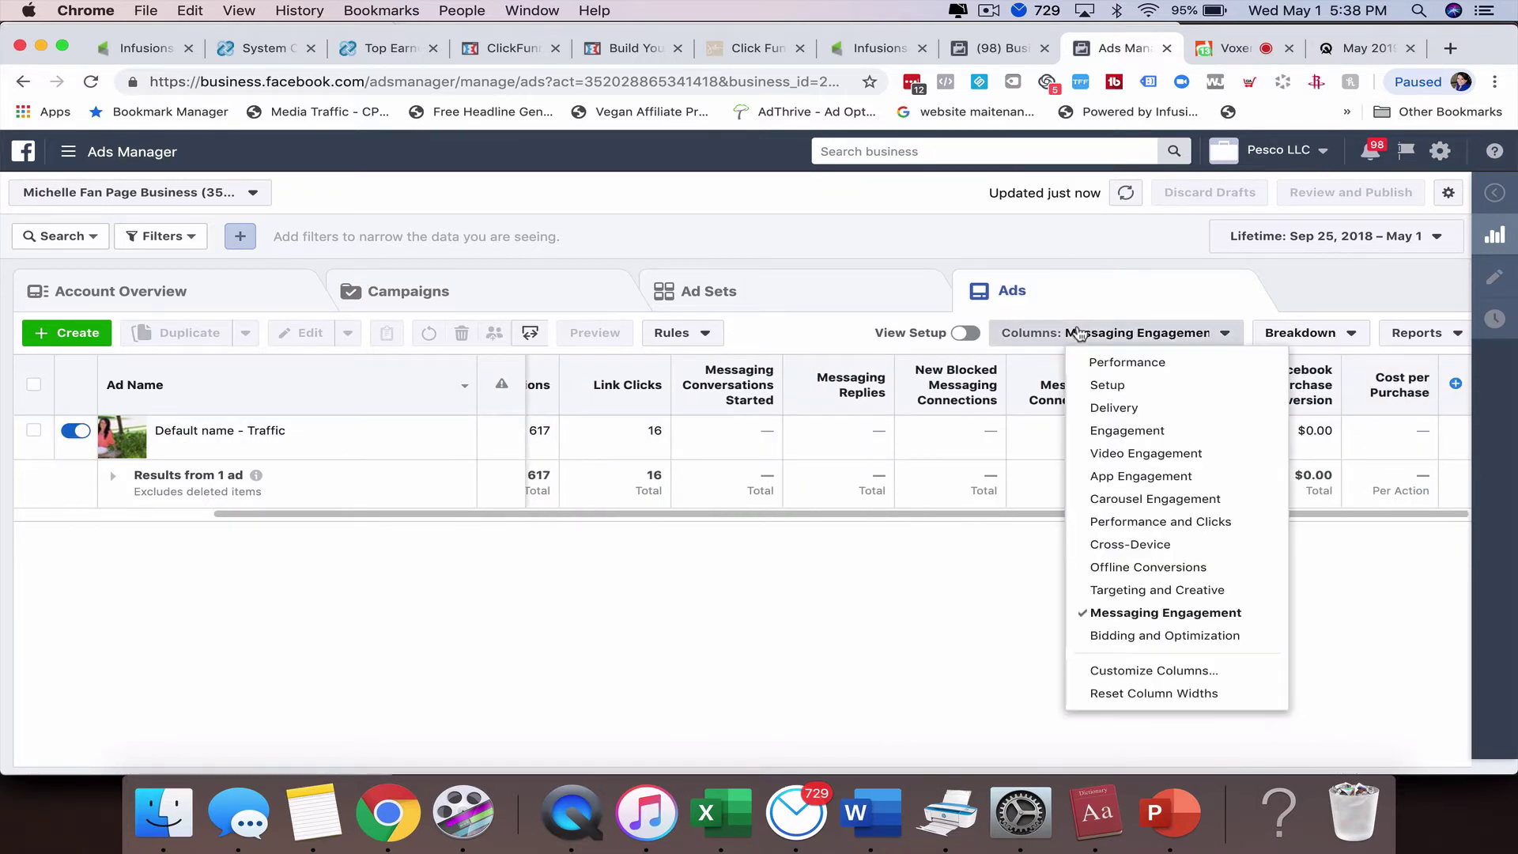
left_click(1155, 635)
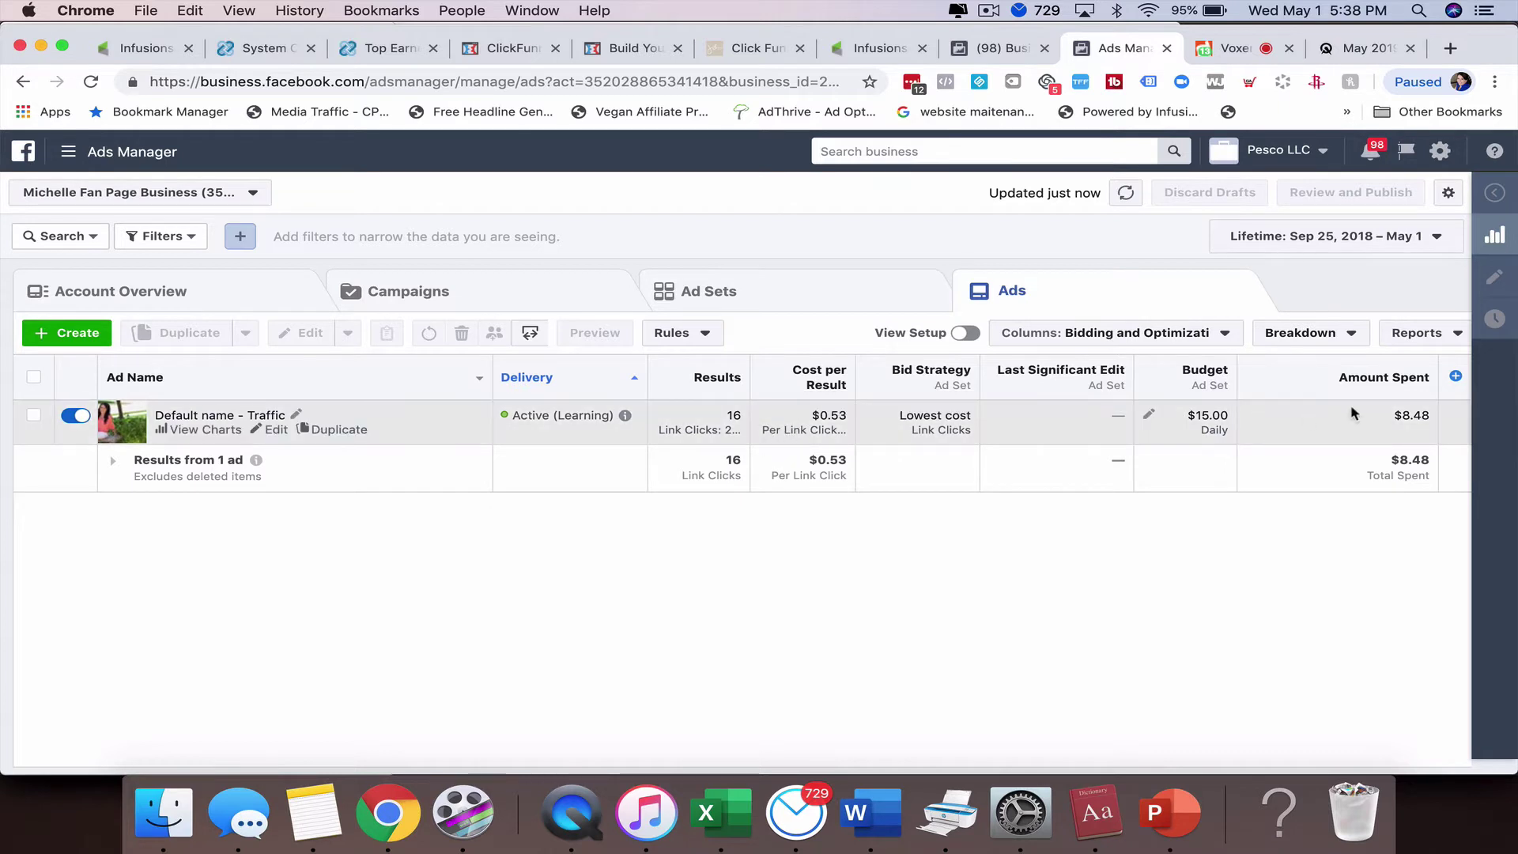
left_click(1177, 334)
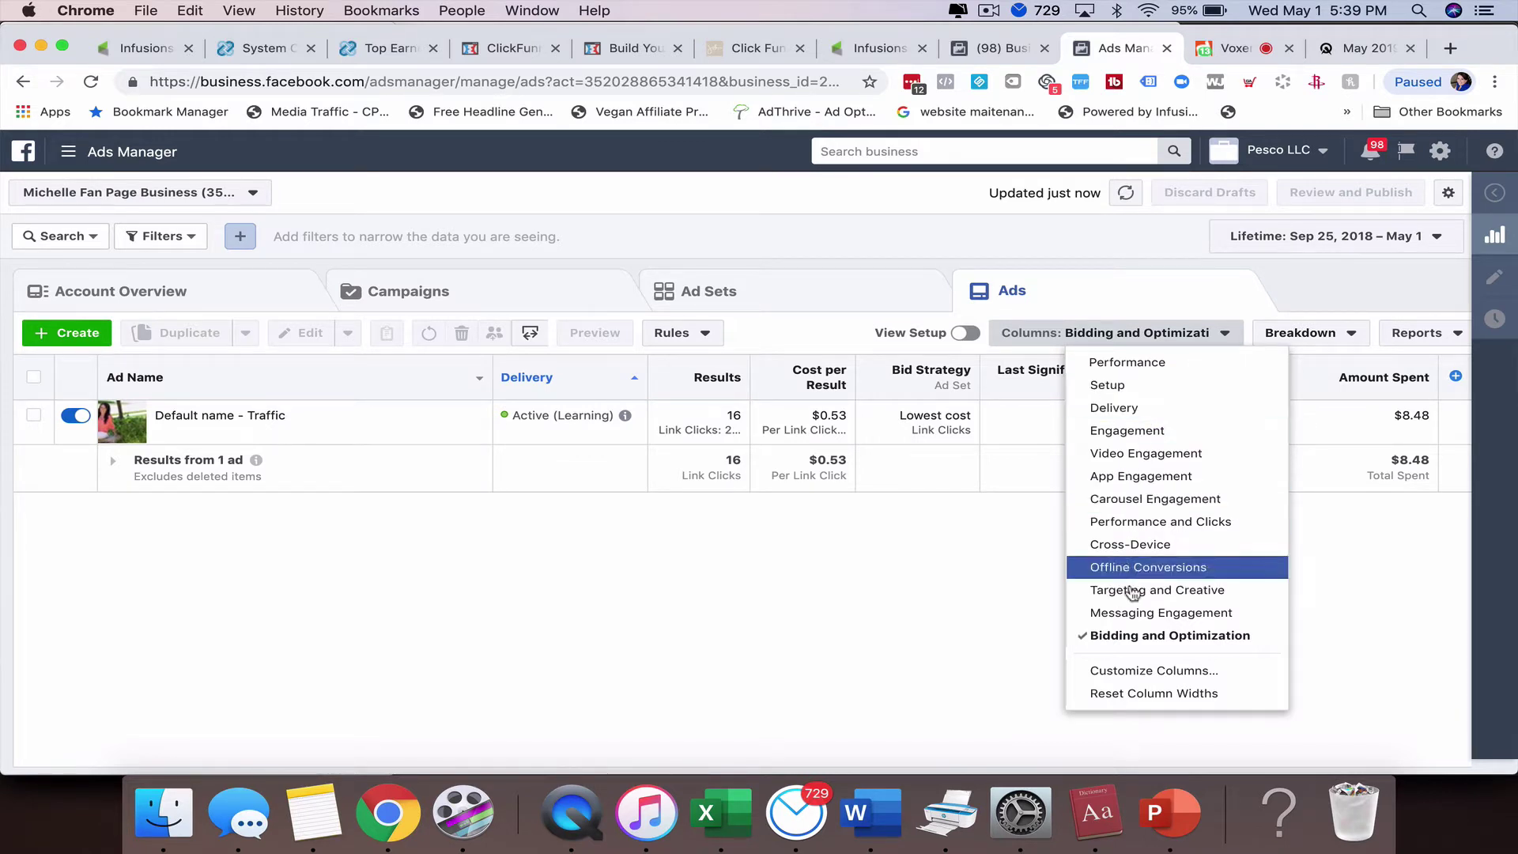
Switch to the Shopify business account and display its Campaigns table with custom columns
left_click(1270, 153)
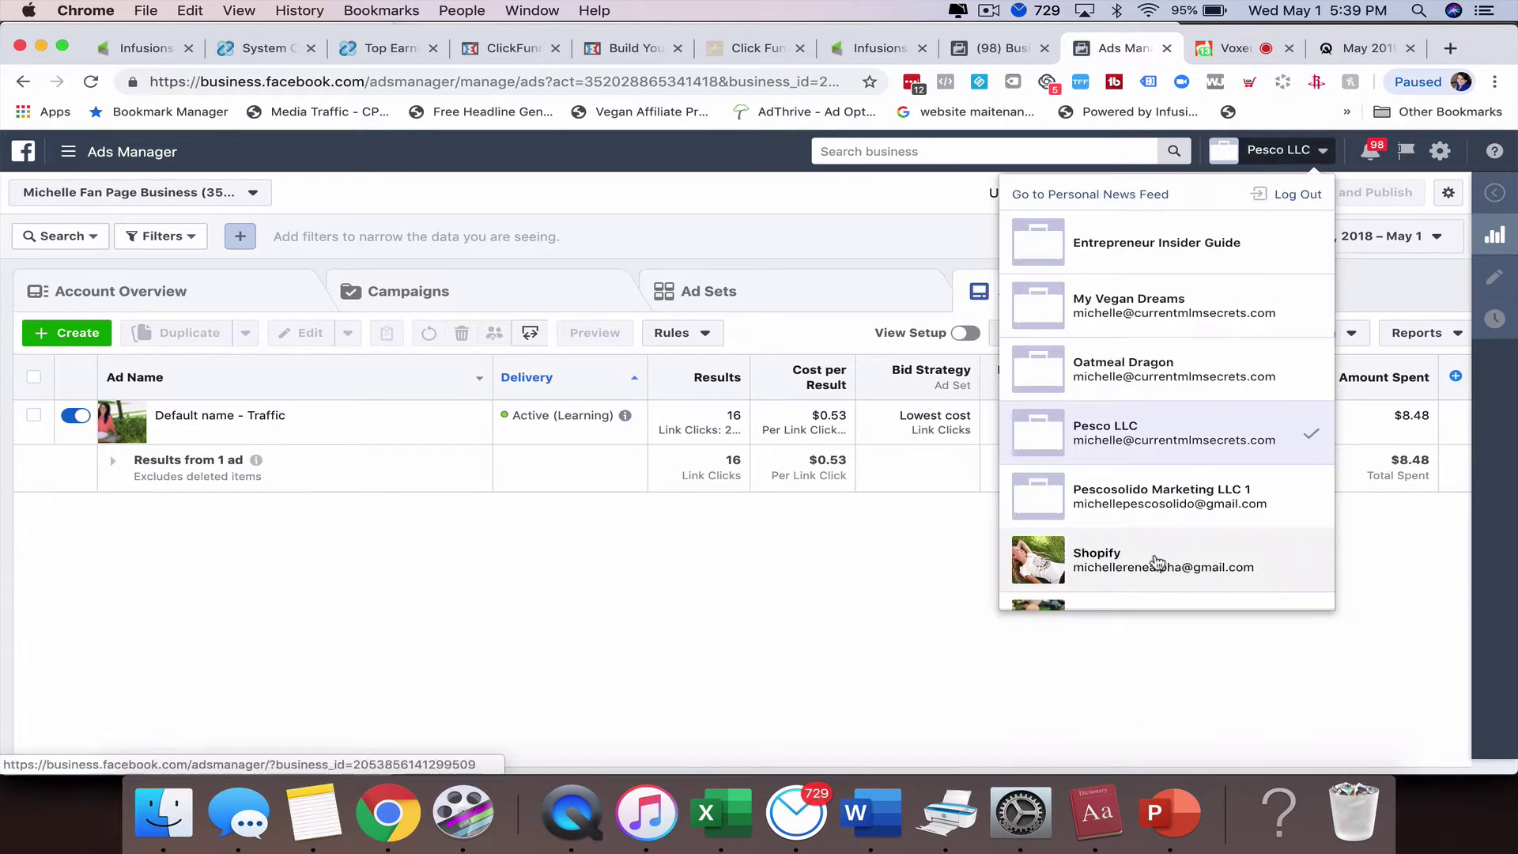
left_click(1087, 570)
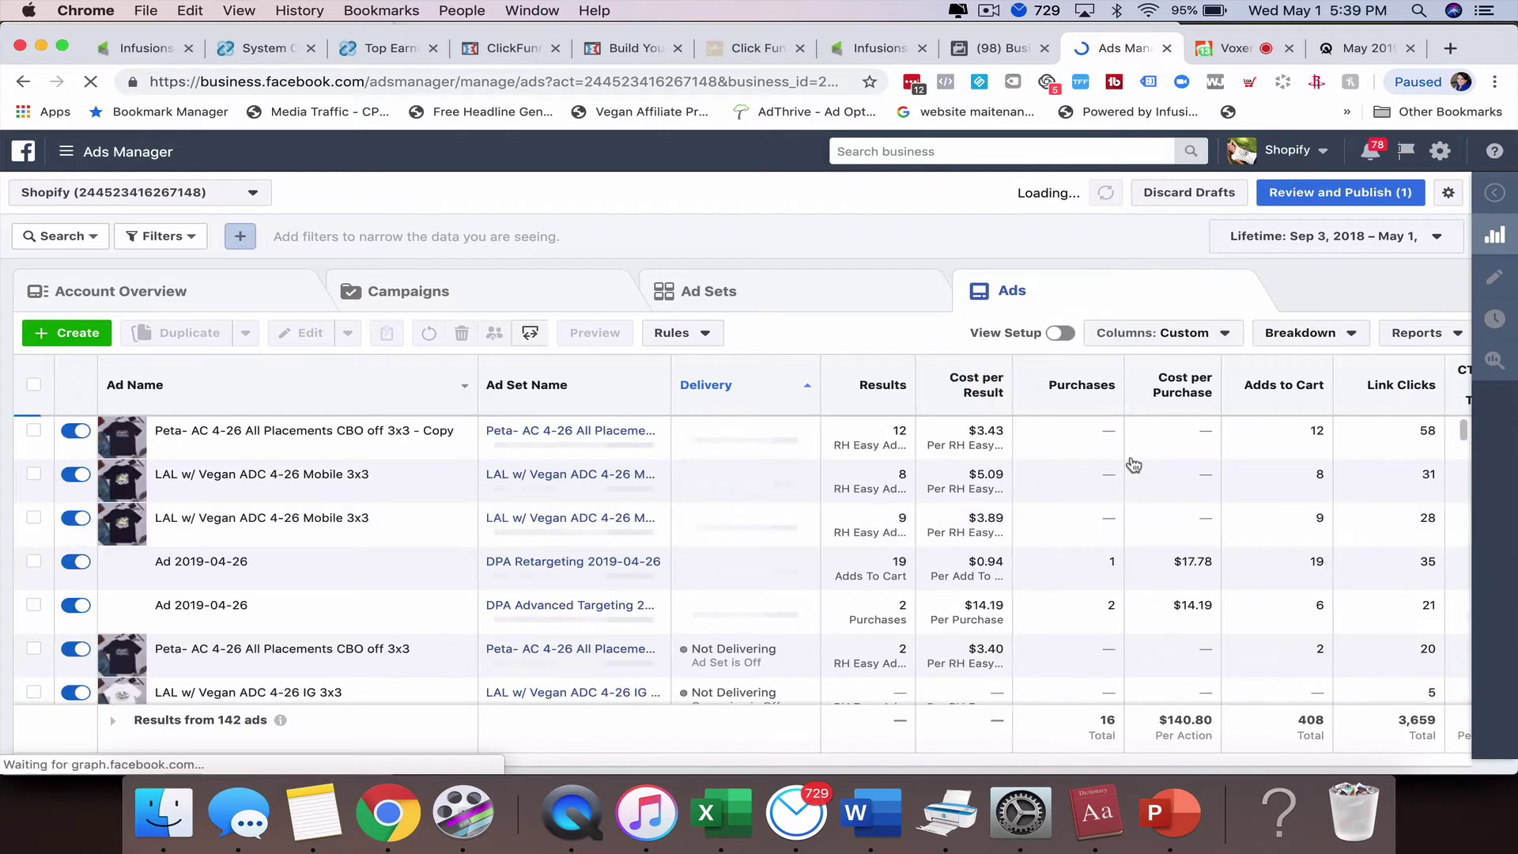
left_click(465, 297)
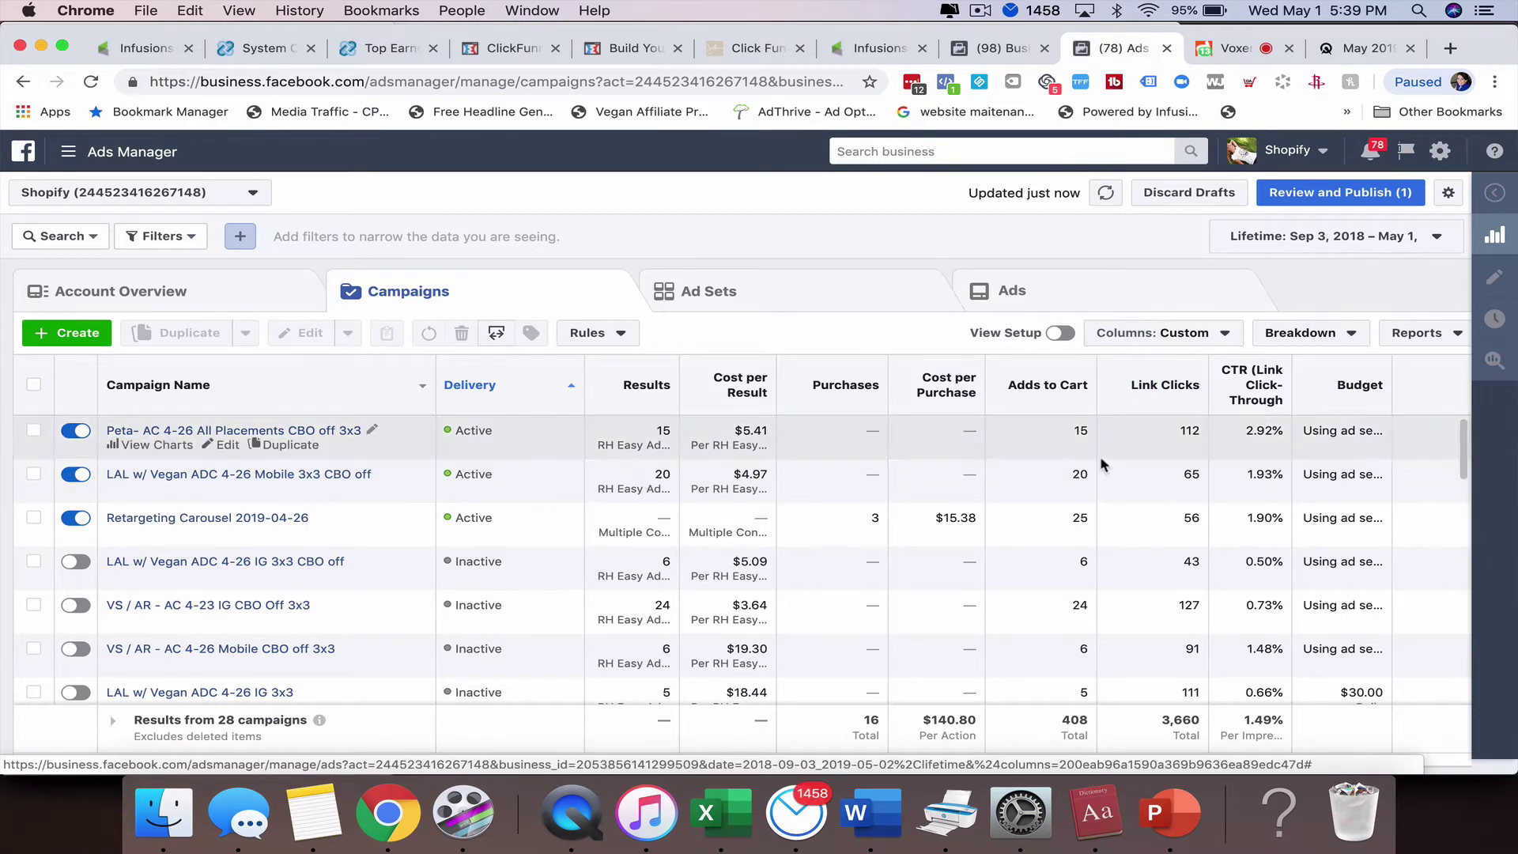
left_click(1221, 335)
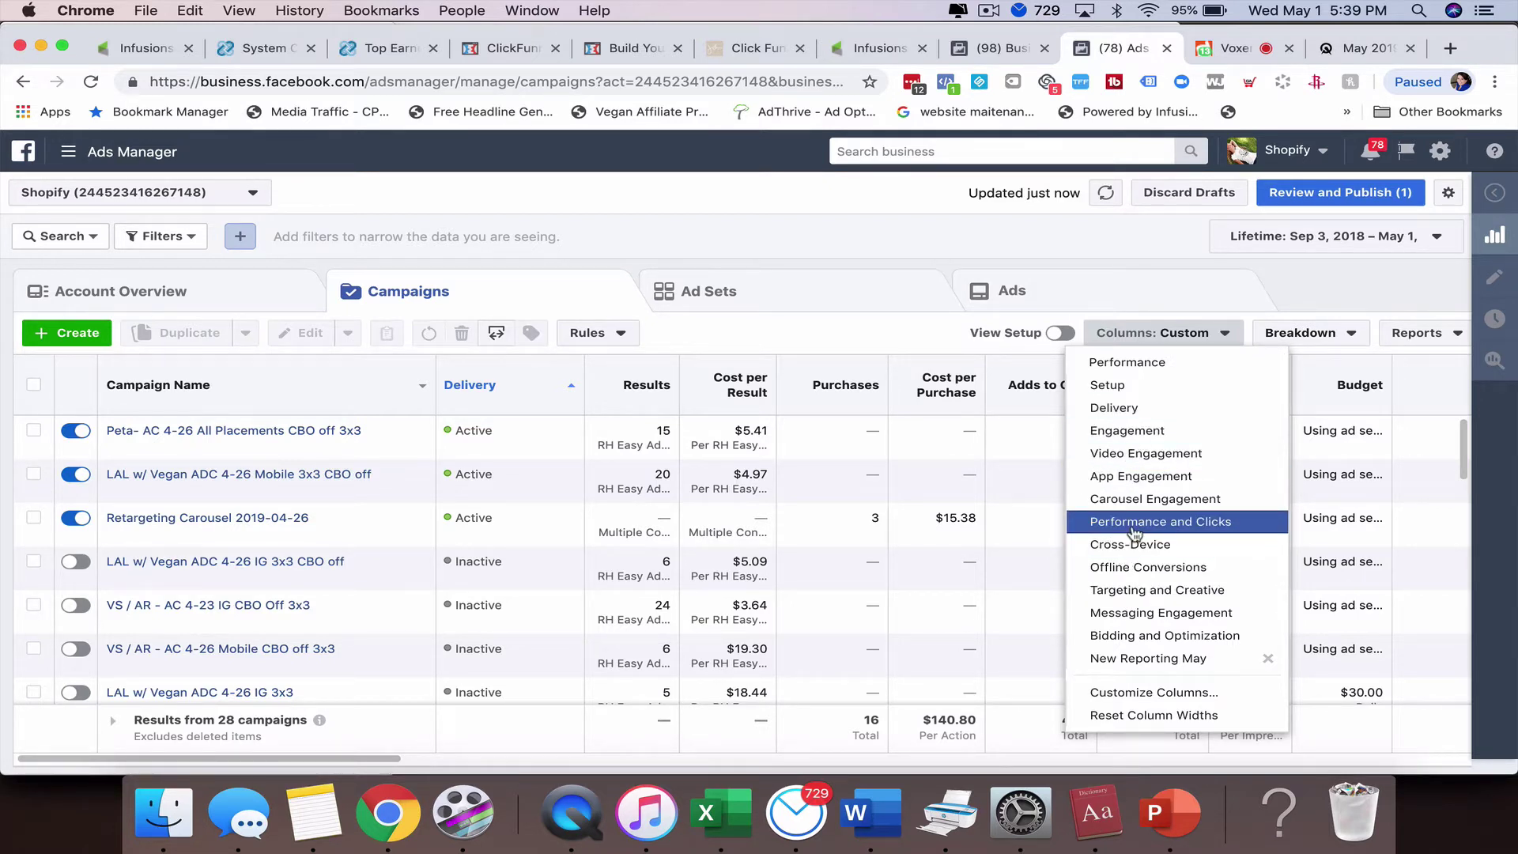
Open Customize Columns and look over the currently selected columns
left_click(1158, 694)
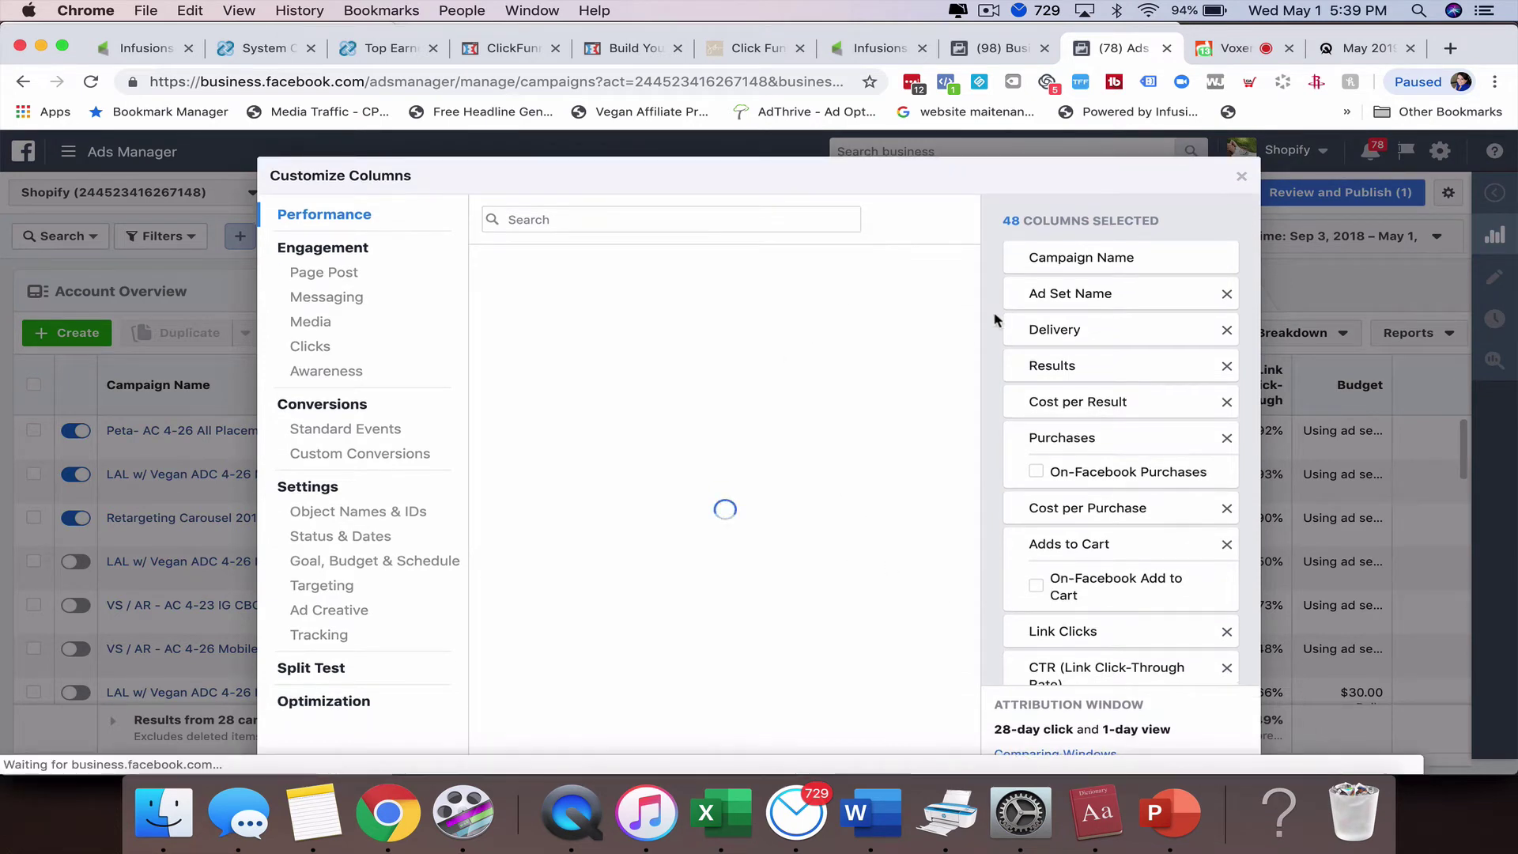
scroll(1186, 538, "down", 5)
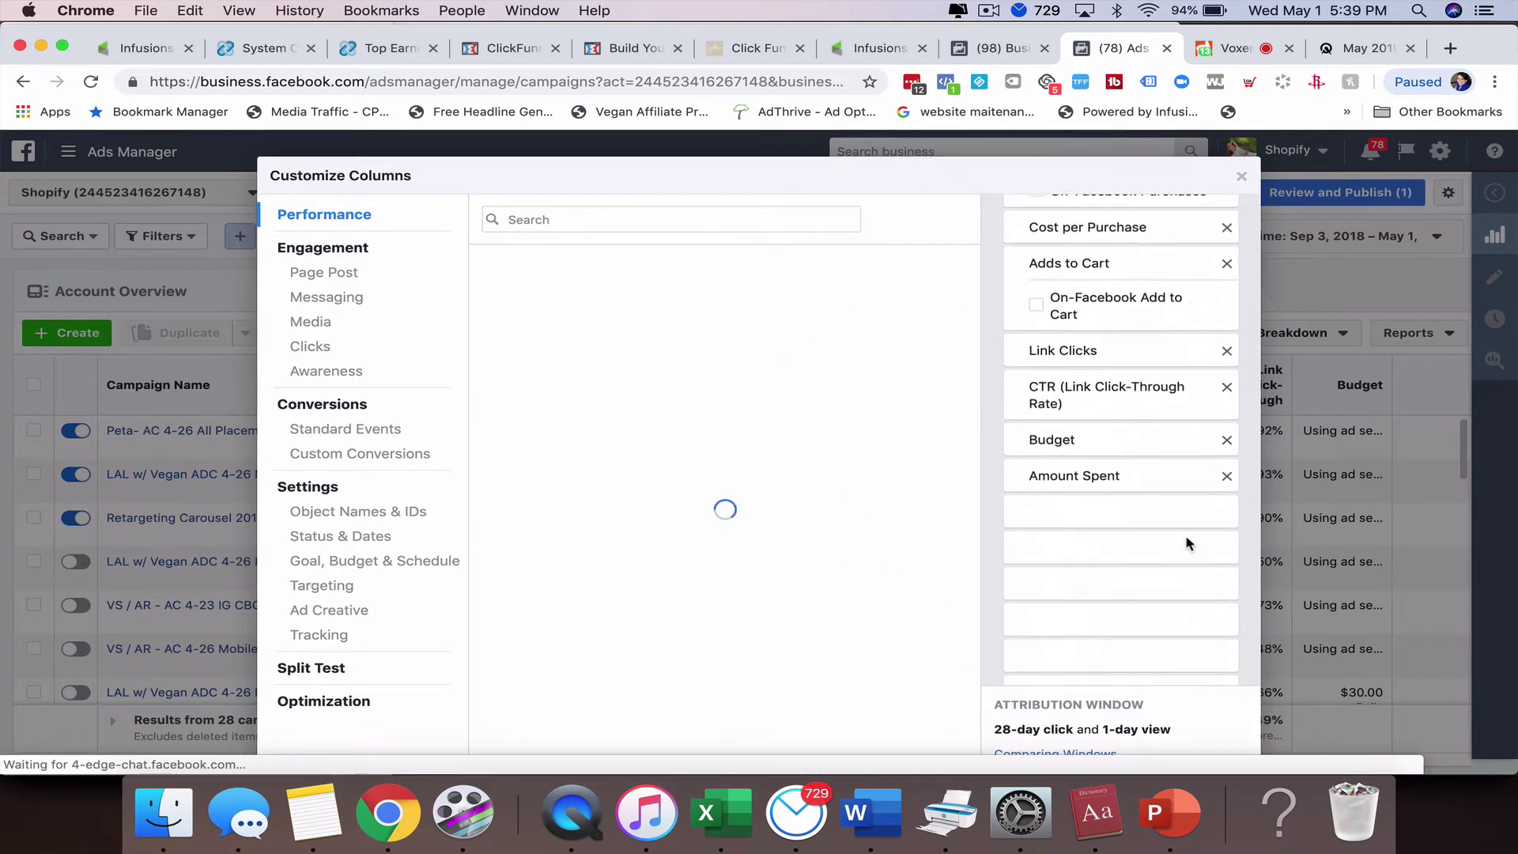
scroll(1186, 539, "down", 4)
scroll(1186, 539, "up", 10)
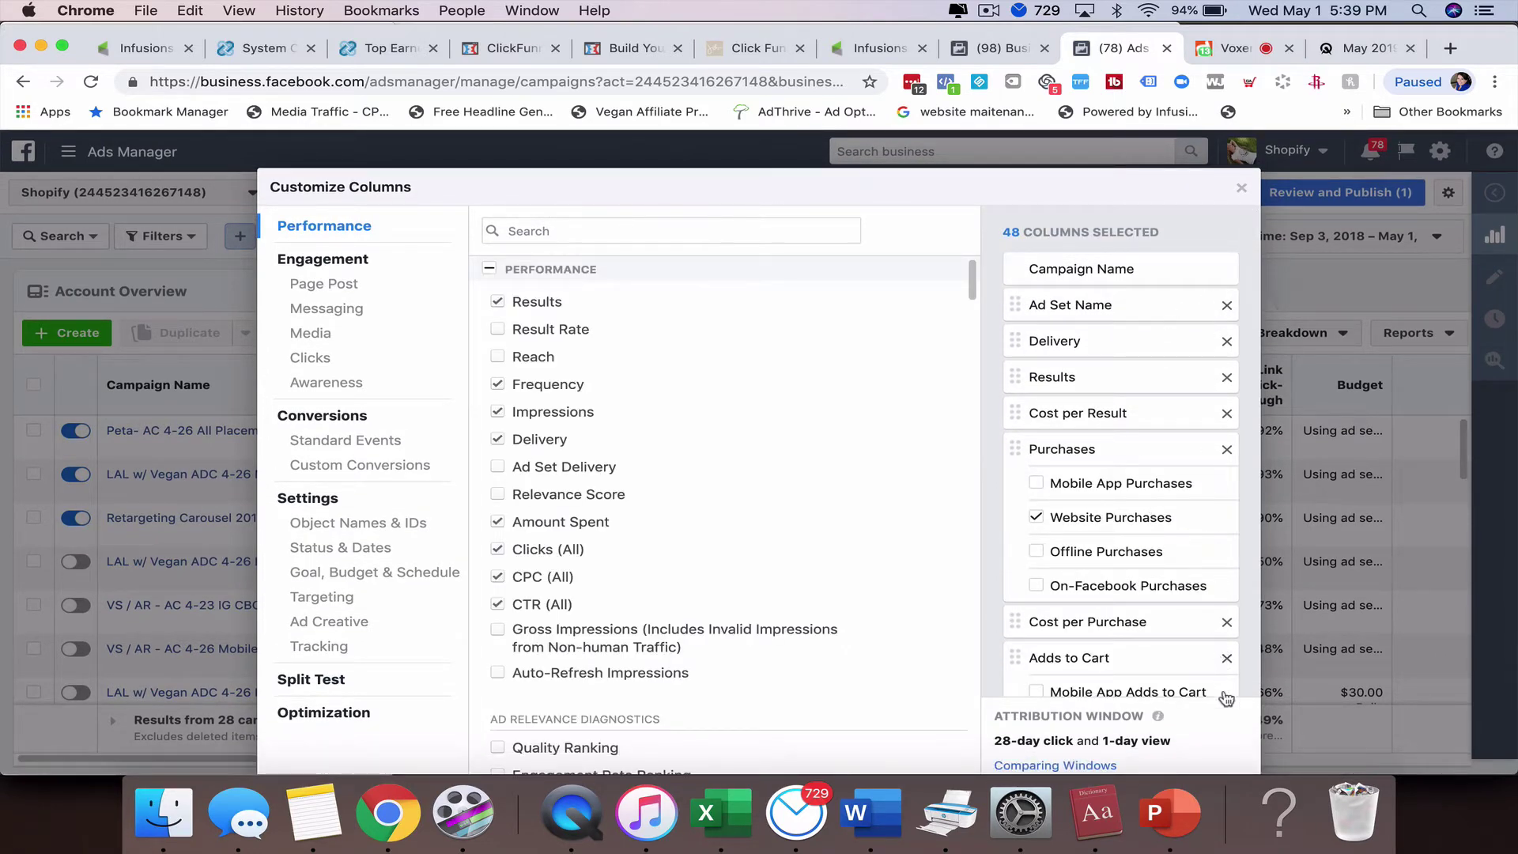
scroll(1209, 632, "down", 2)
scroll(1183, 514, "up", 2)
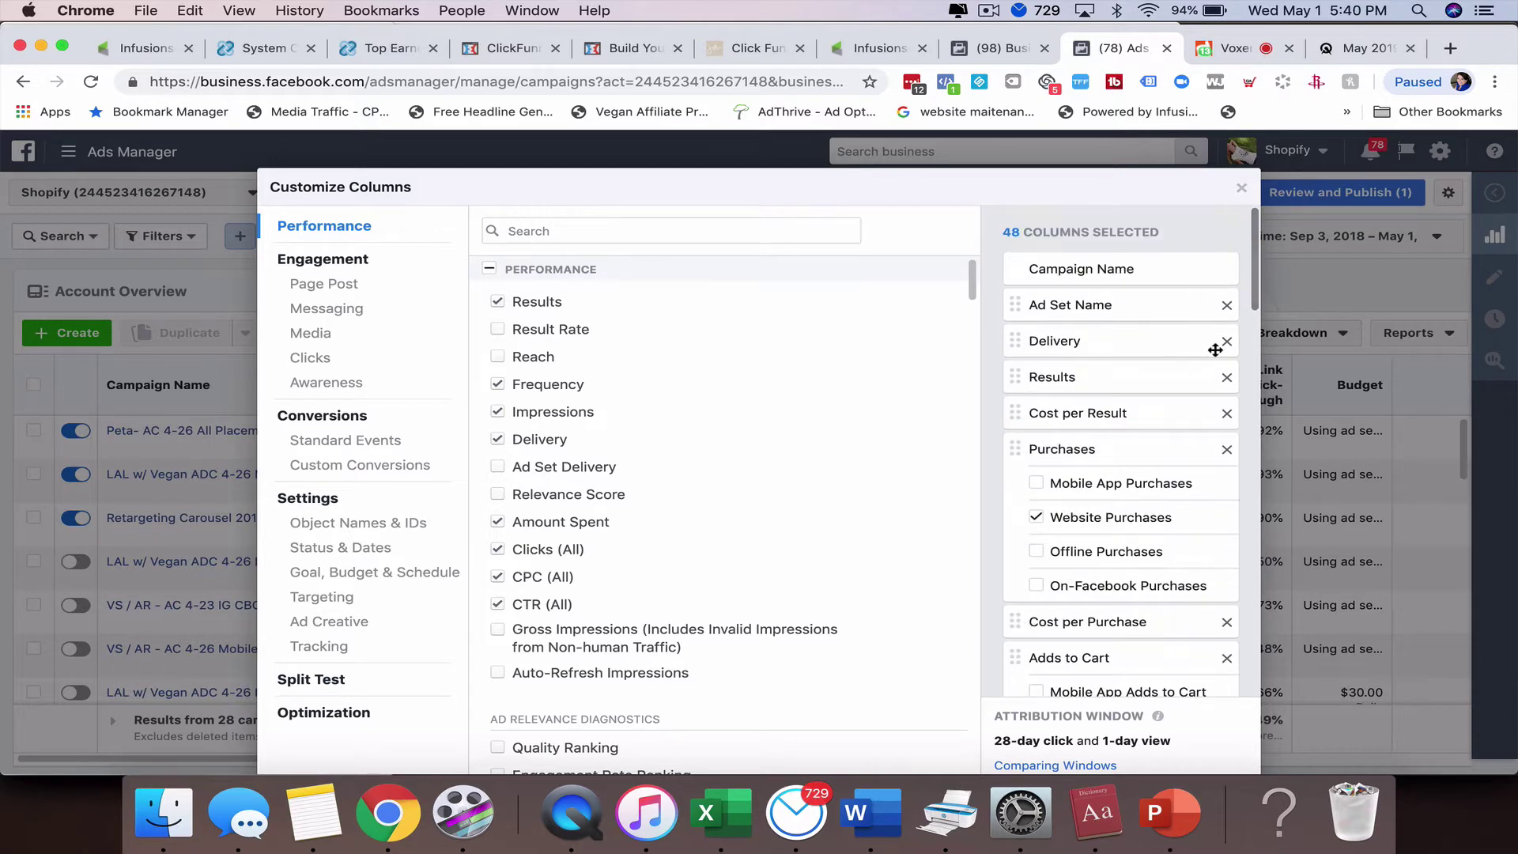
Remove every selected column until only Campaign Name remains (1 column selected)
left_click(1226, 307)
double_click(1226, 307)
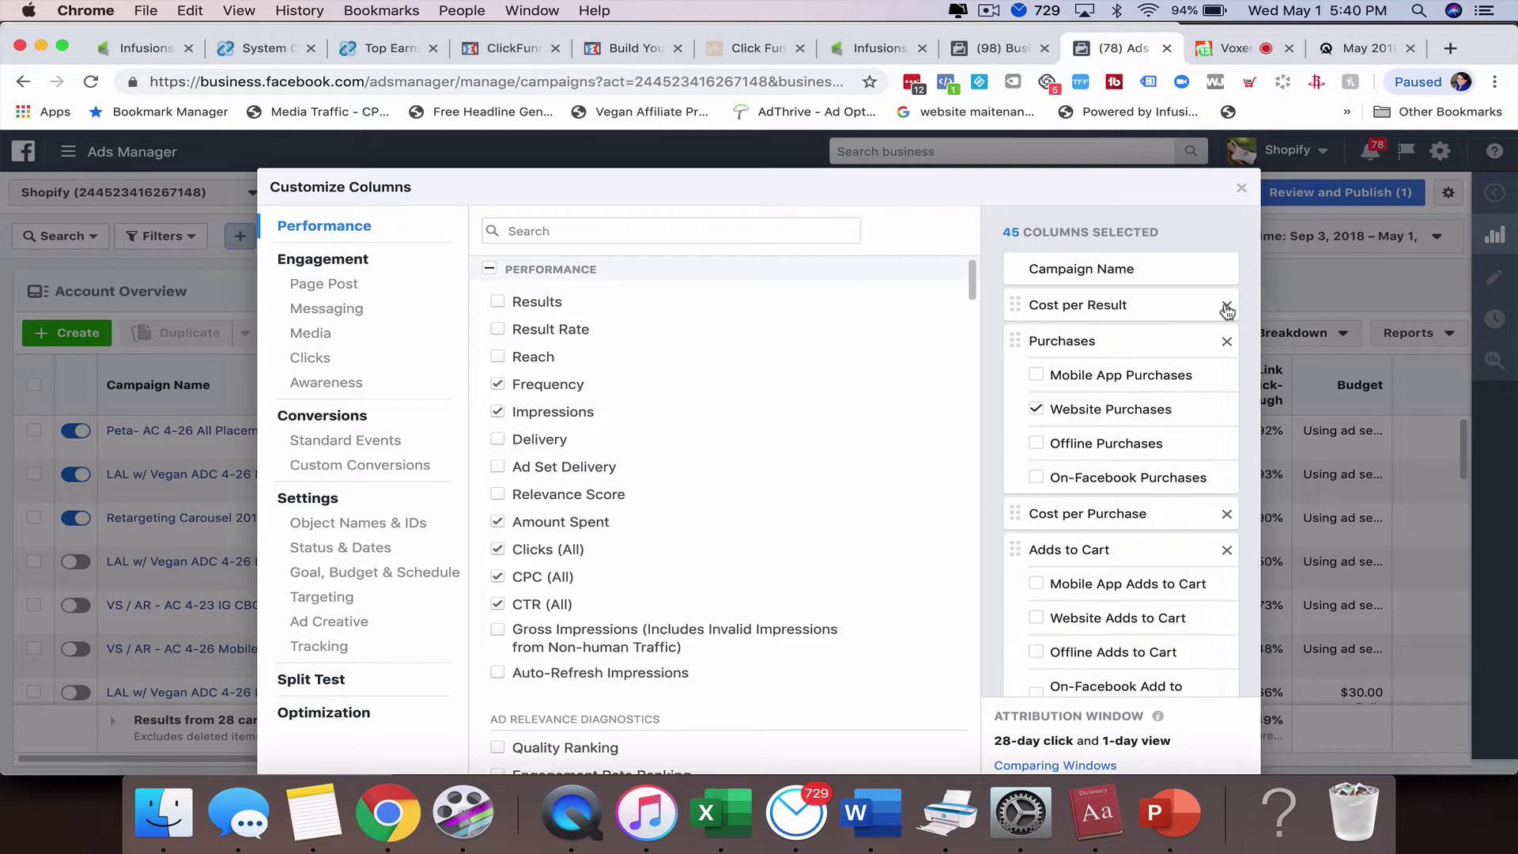
left_click(1226, 307)
left_click(1226, 307)
left_click(1226, 307)
left_click(1226, 307)
left_click(1226, 307)
left_click(1226, 306)
triple_click(1226, 307)
triple_click(1226, 306)
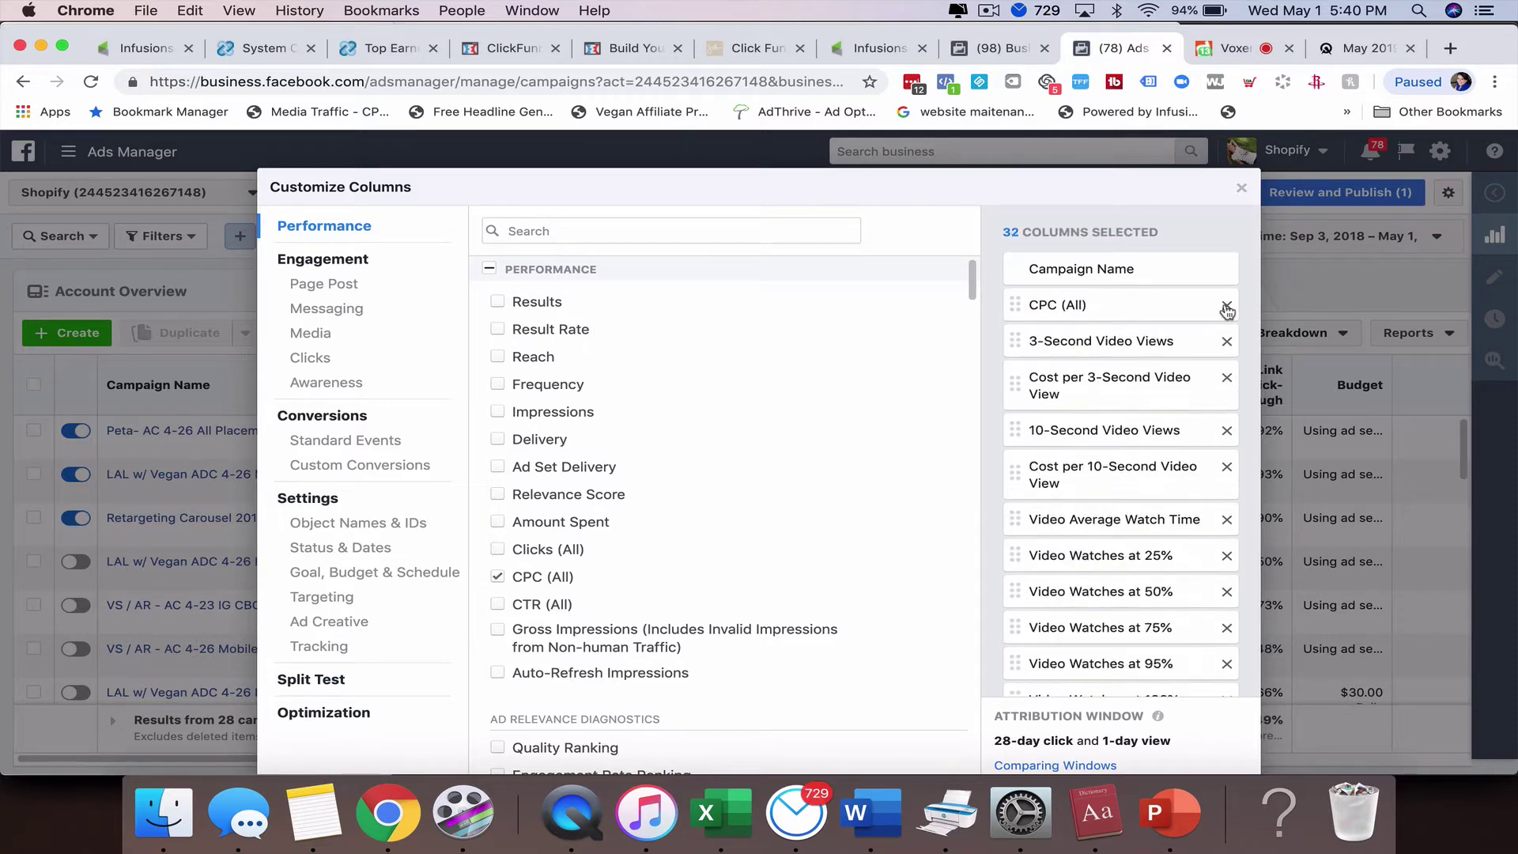
triple_click(1225, 307)
triple_click(1225, 306)
triple_click(1226, 307)
triple_click(1226, 307)
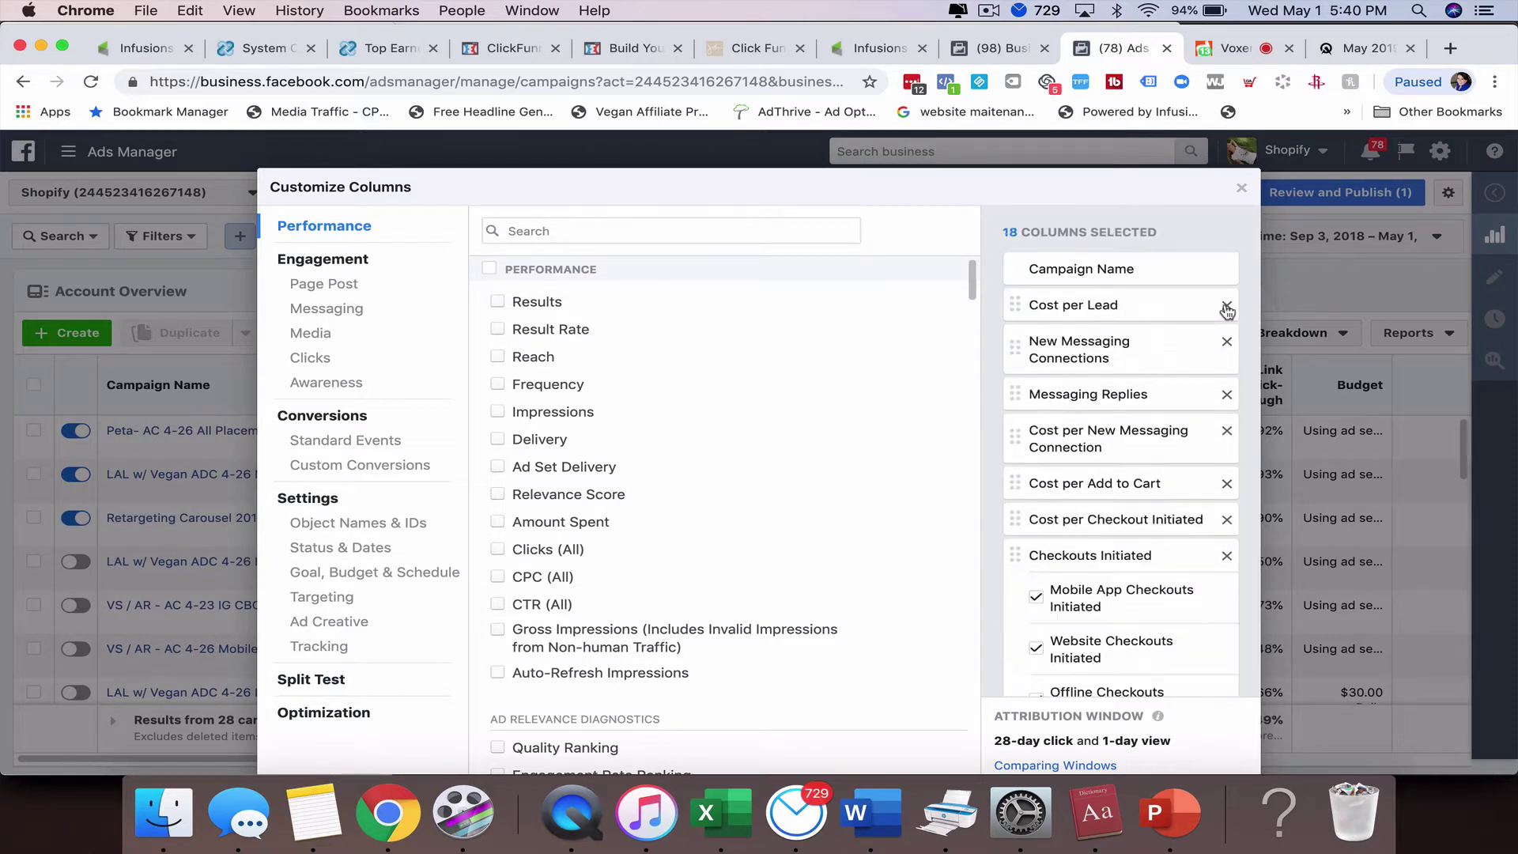
double_click(1226, 307)
triple_click(1226, 307)
double_click(1226, 307)
triple_click(1225, 306)
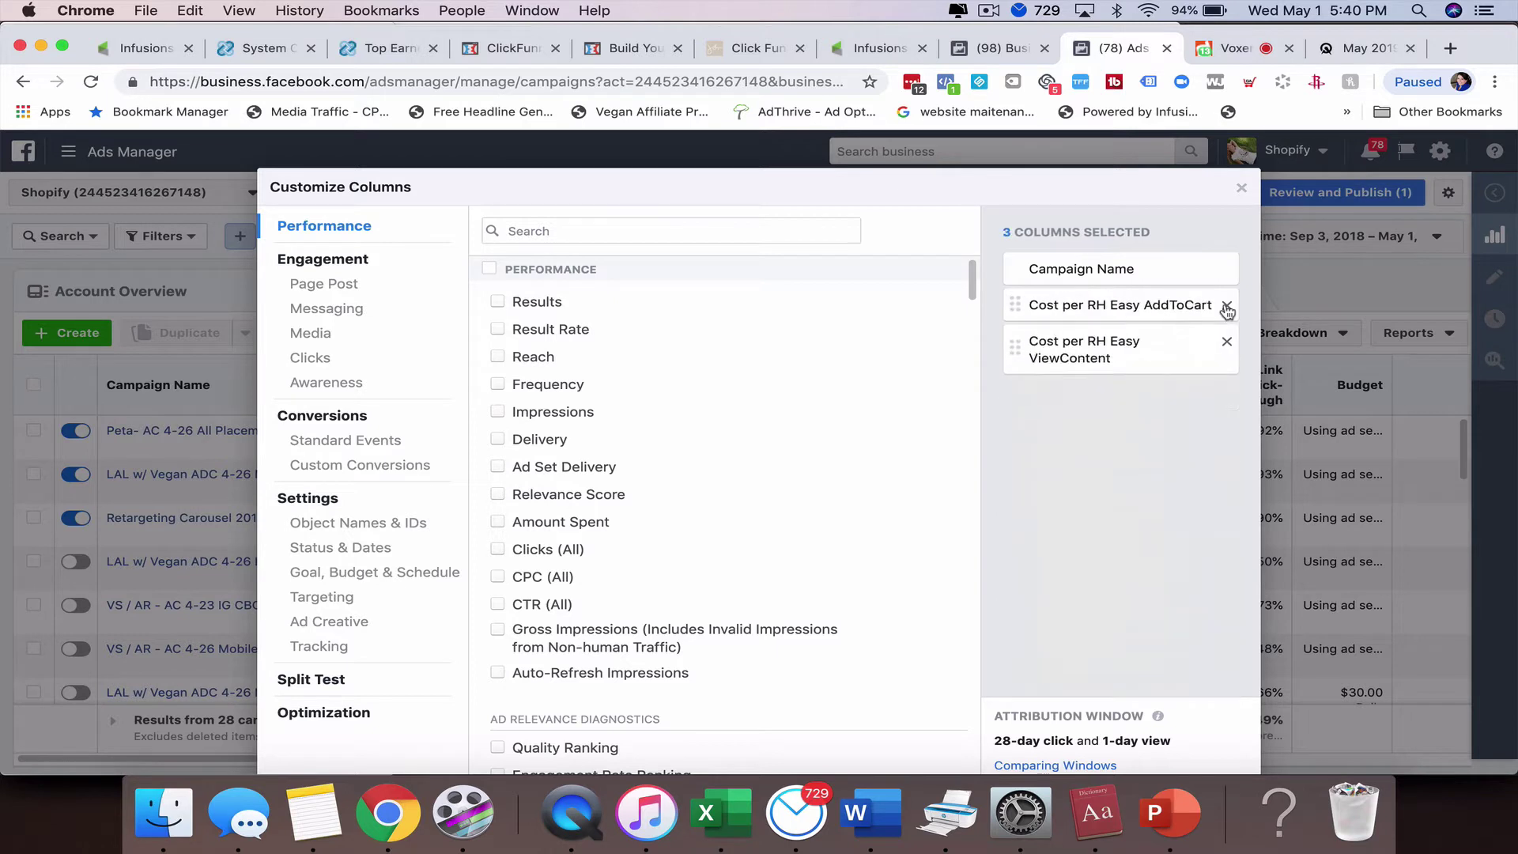
double_click(1226, 307)
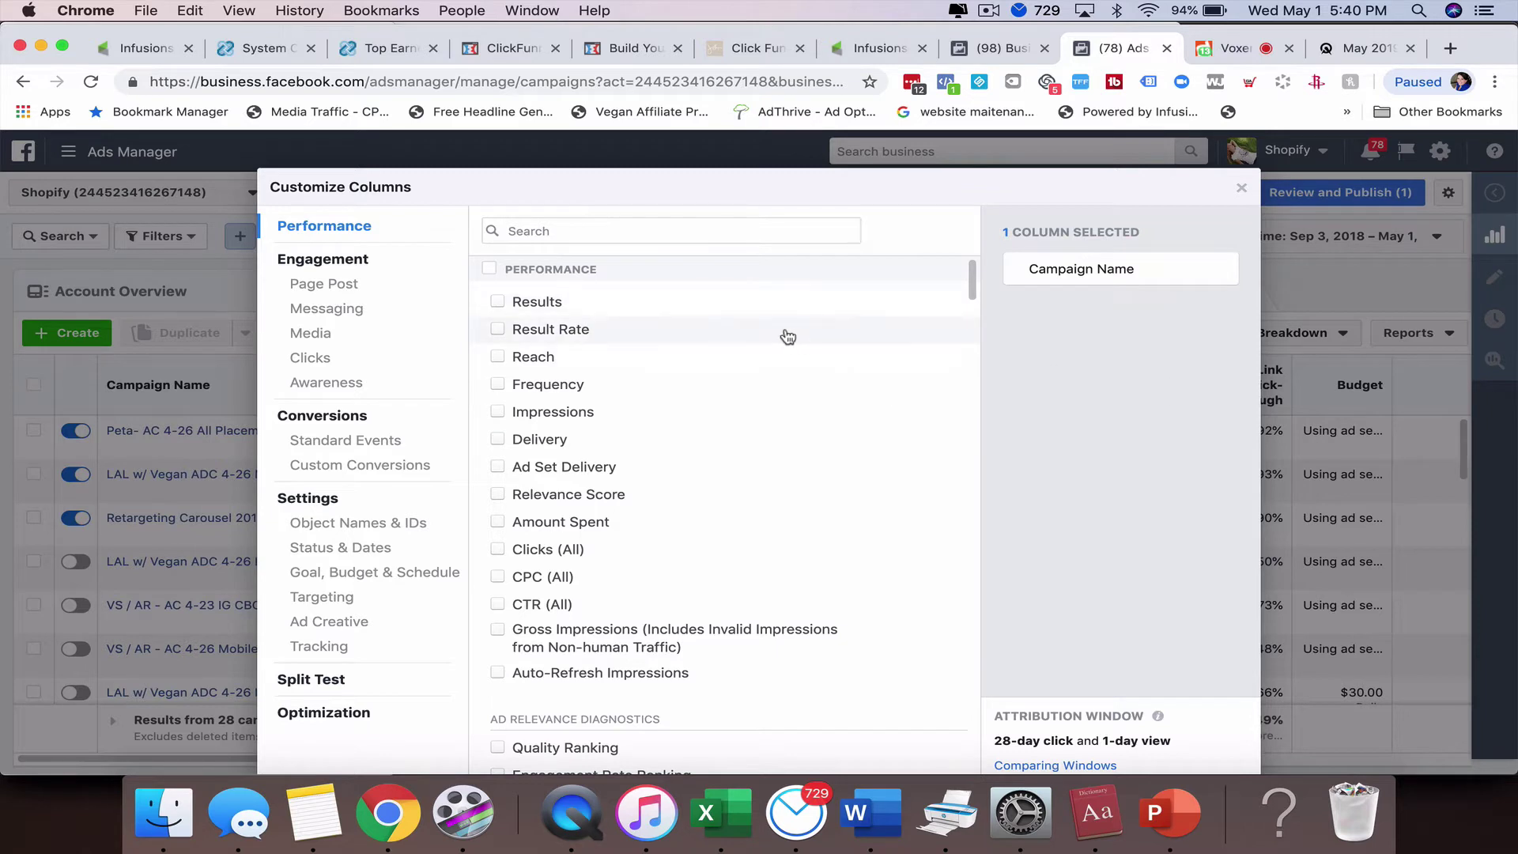
Add Frequency, Relevance Score and Amount Spent as report columns
left_click(497, 385)
scroll(497, 387, "down", 2)
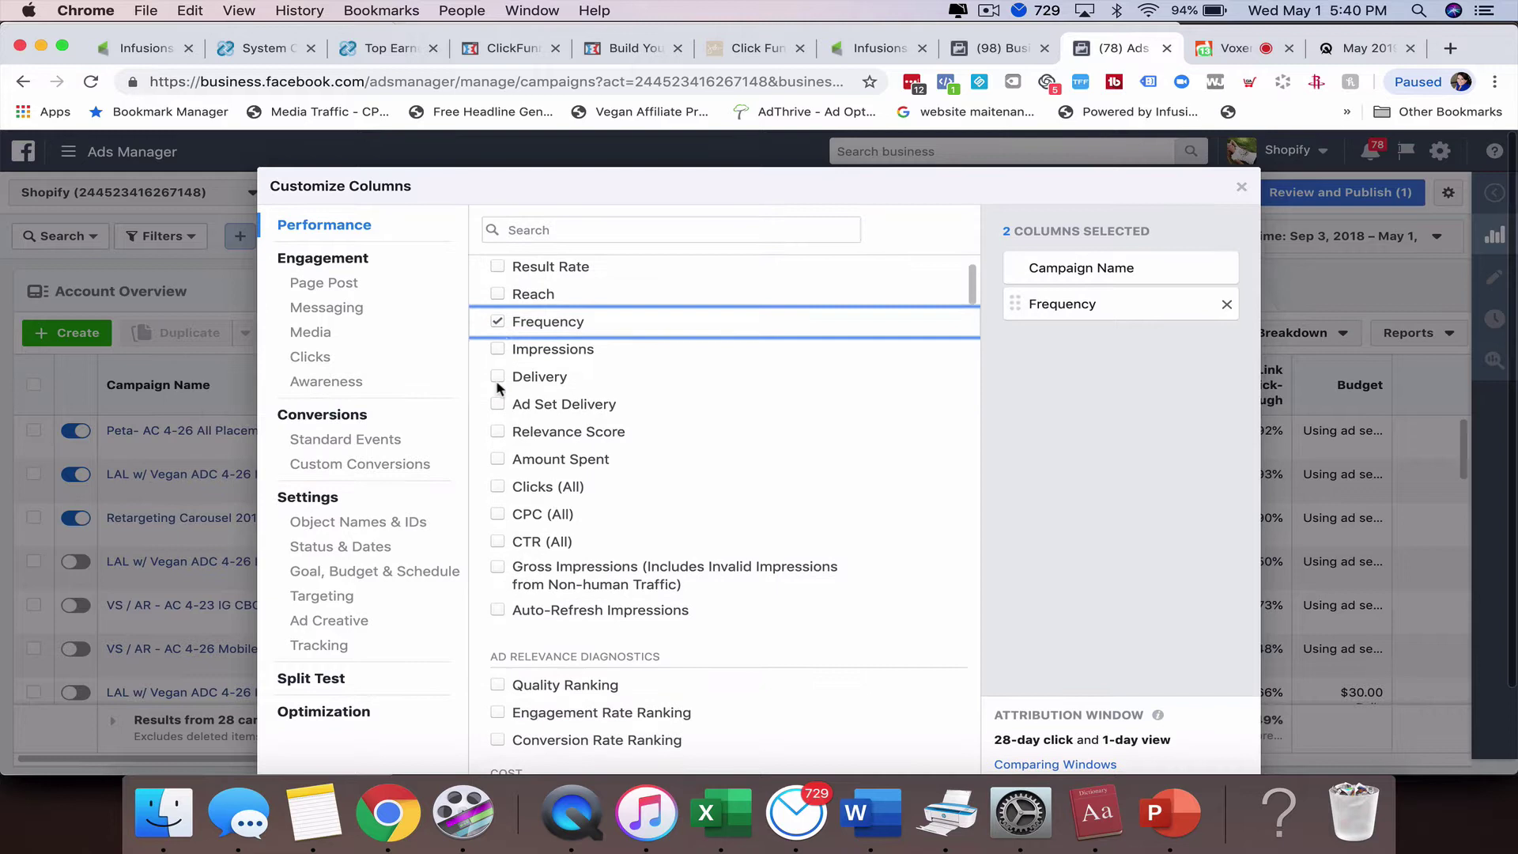
left_click(498, 429)
scroll(502, 423, "down", 2)
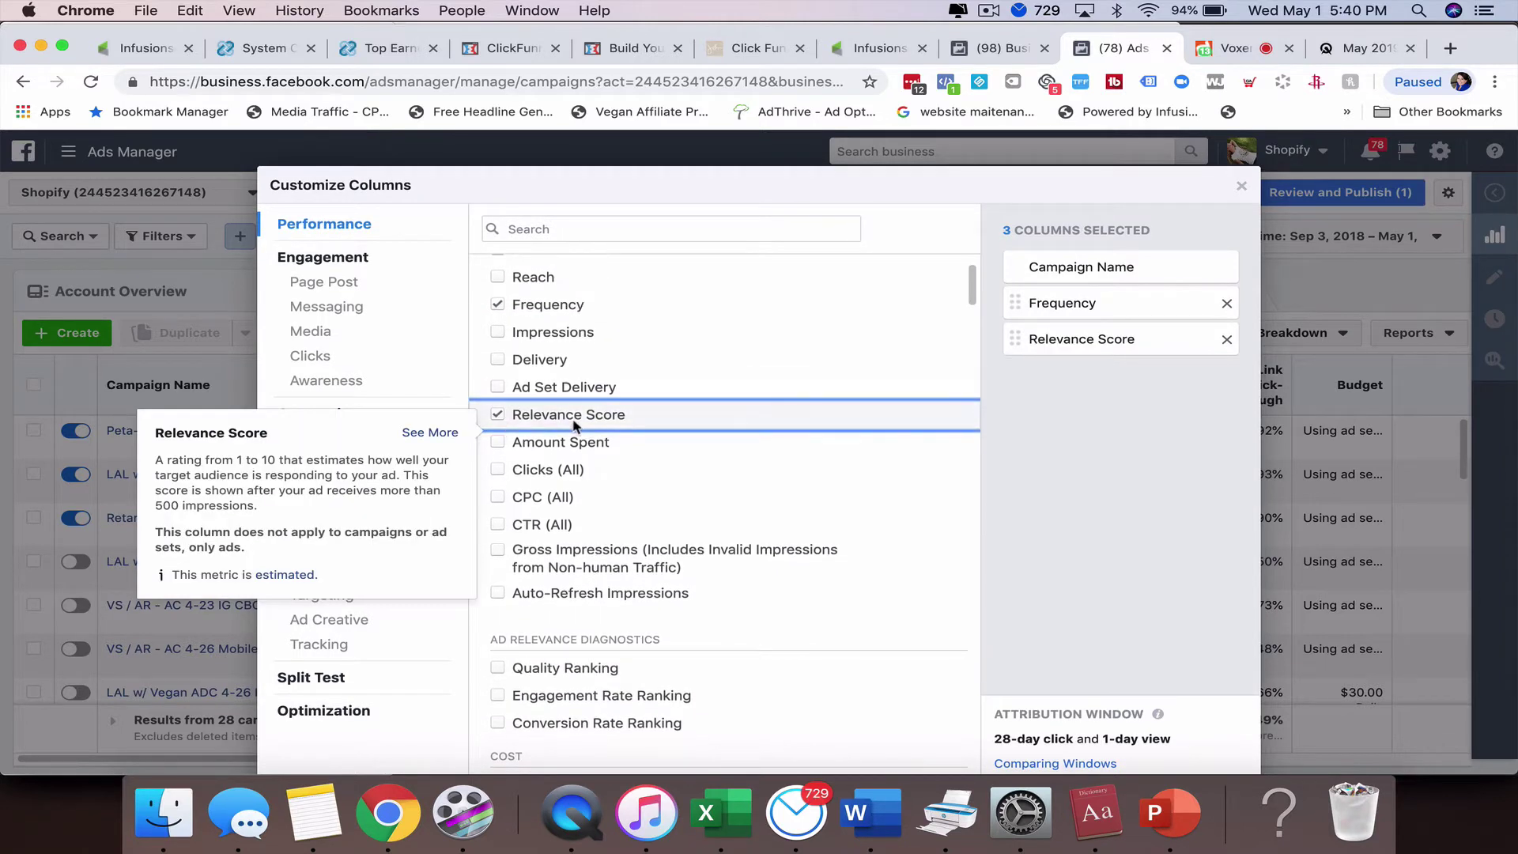
left_click(517, 417)
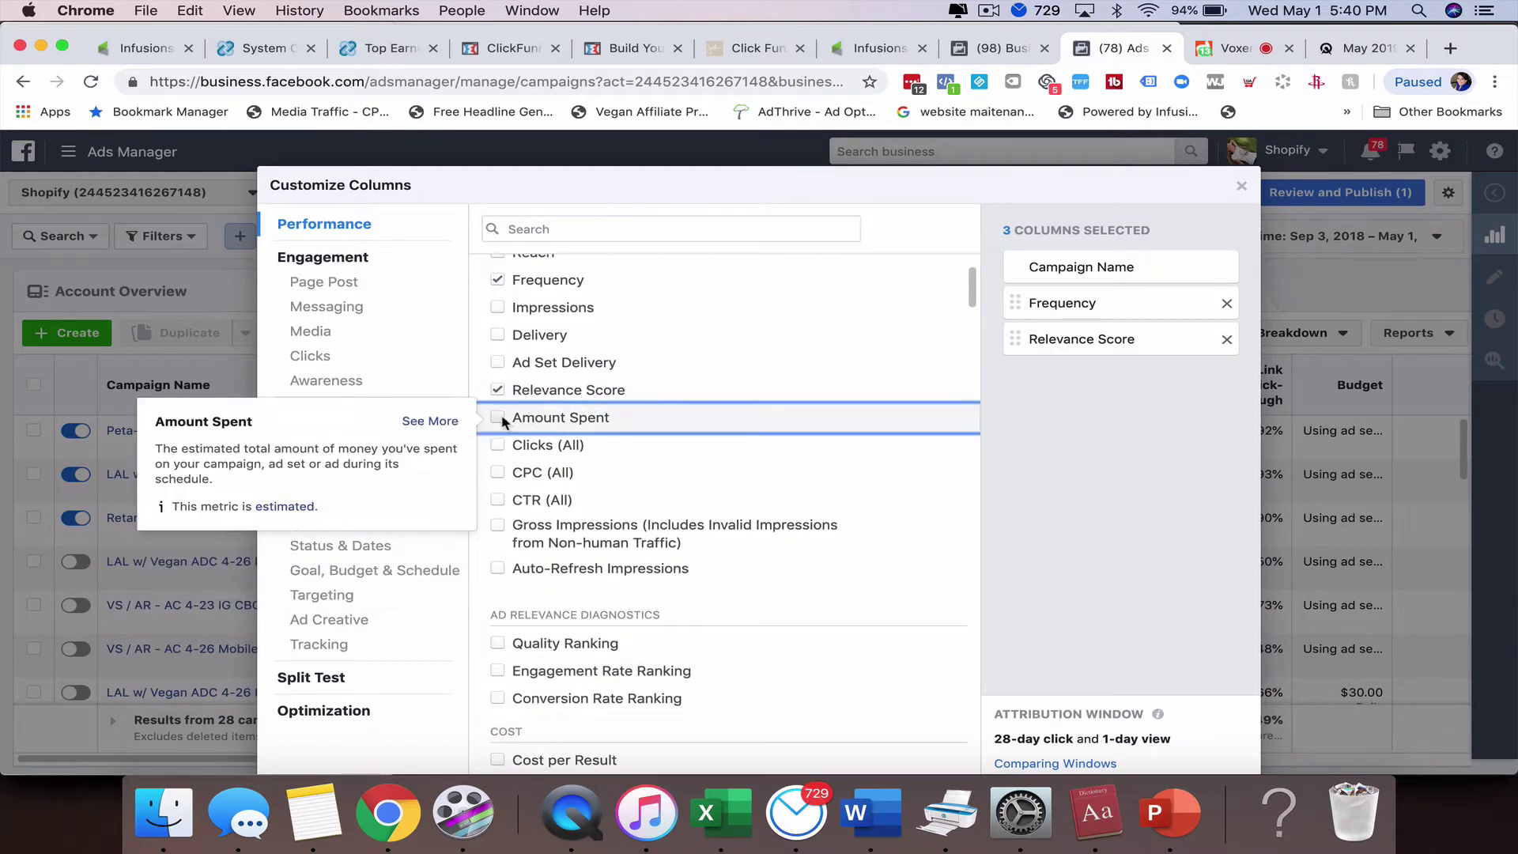
scroll(627, 415, "down", 1)
scroll(626, 415, "down", 4)
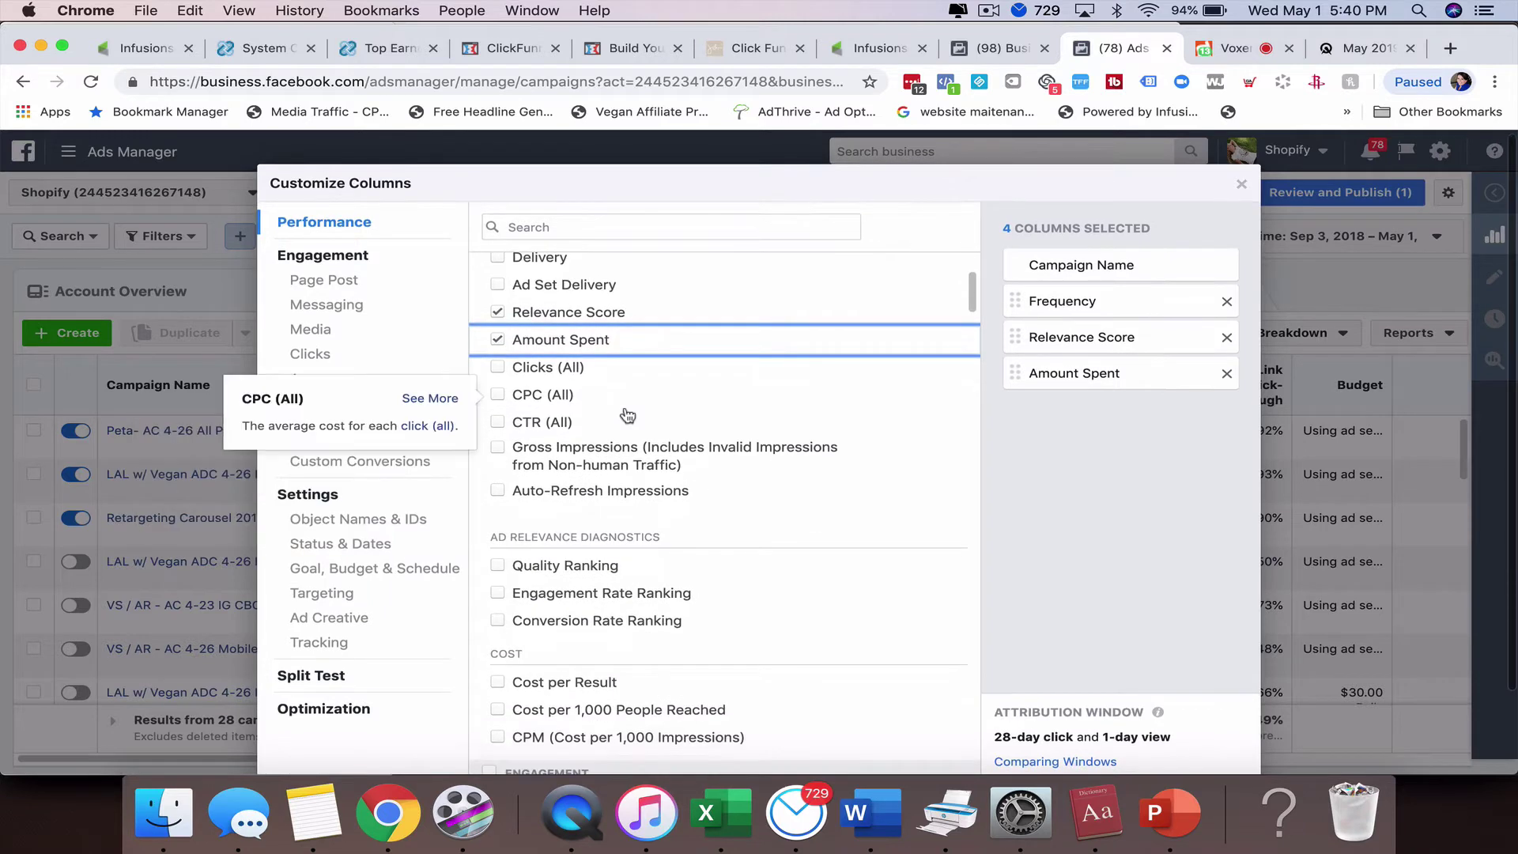
scroll(627, 415, "down", 4)
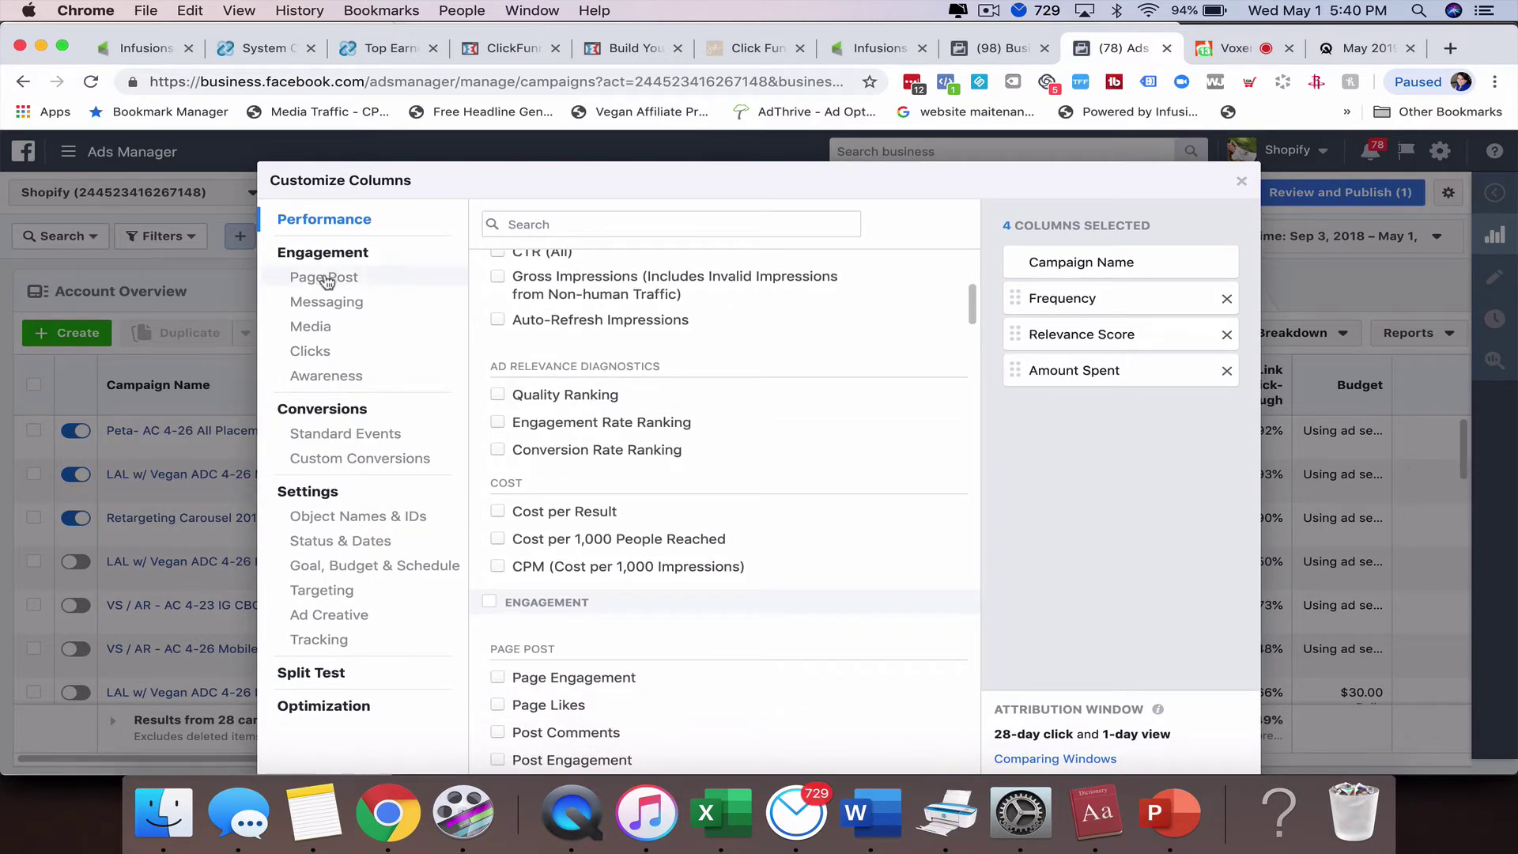
Under Conversions, add Total and Cost for Adds to Cart and Adds of Payment Info
left_click(317, 411)
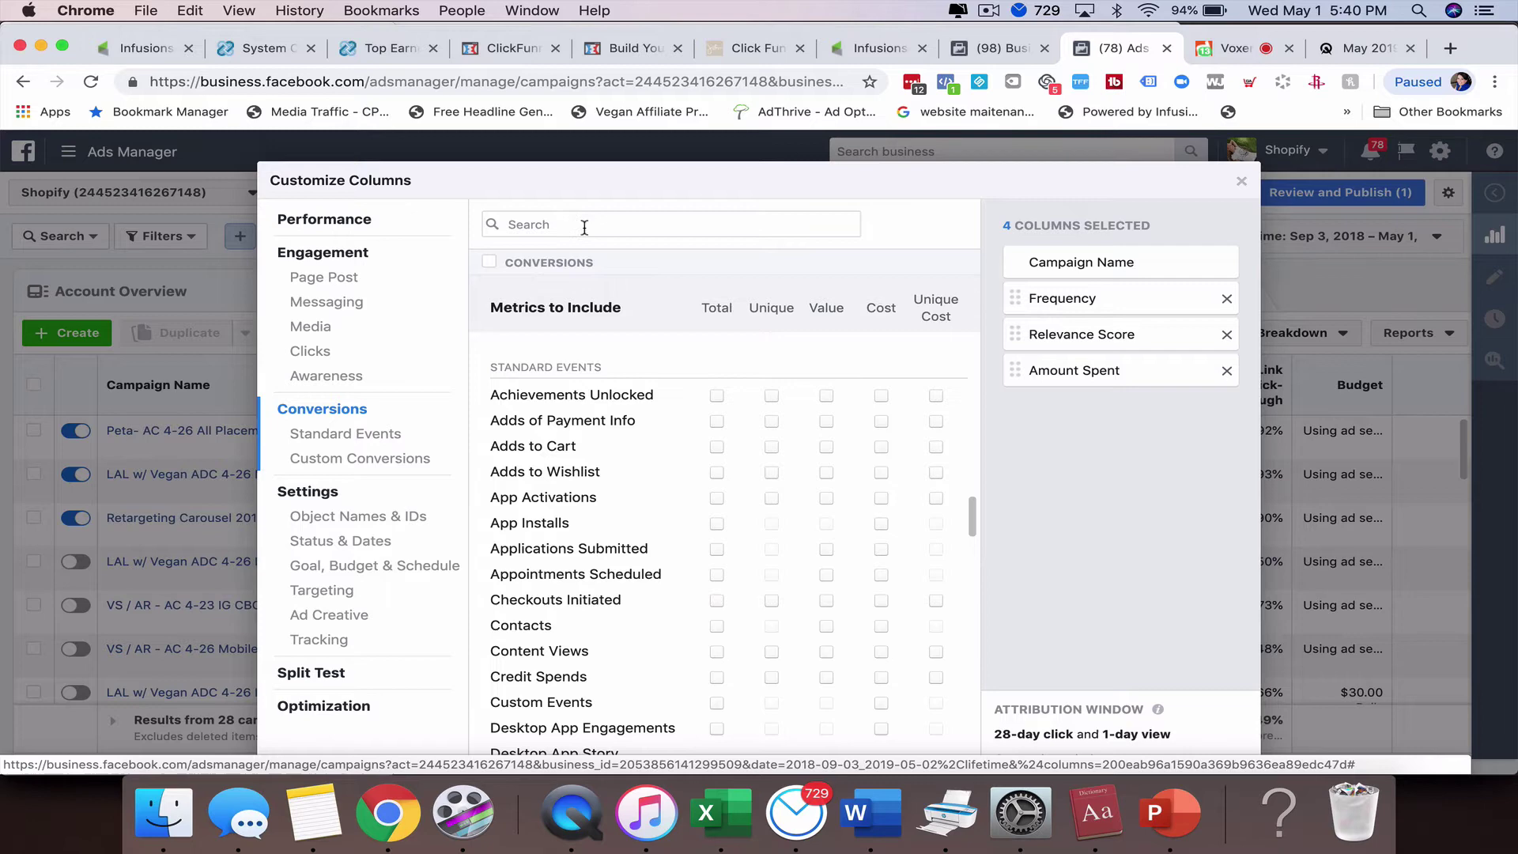
scroll(648, 462, "up", 1)
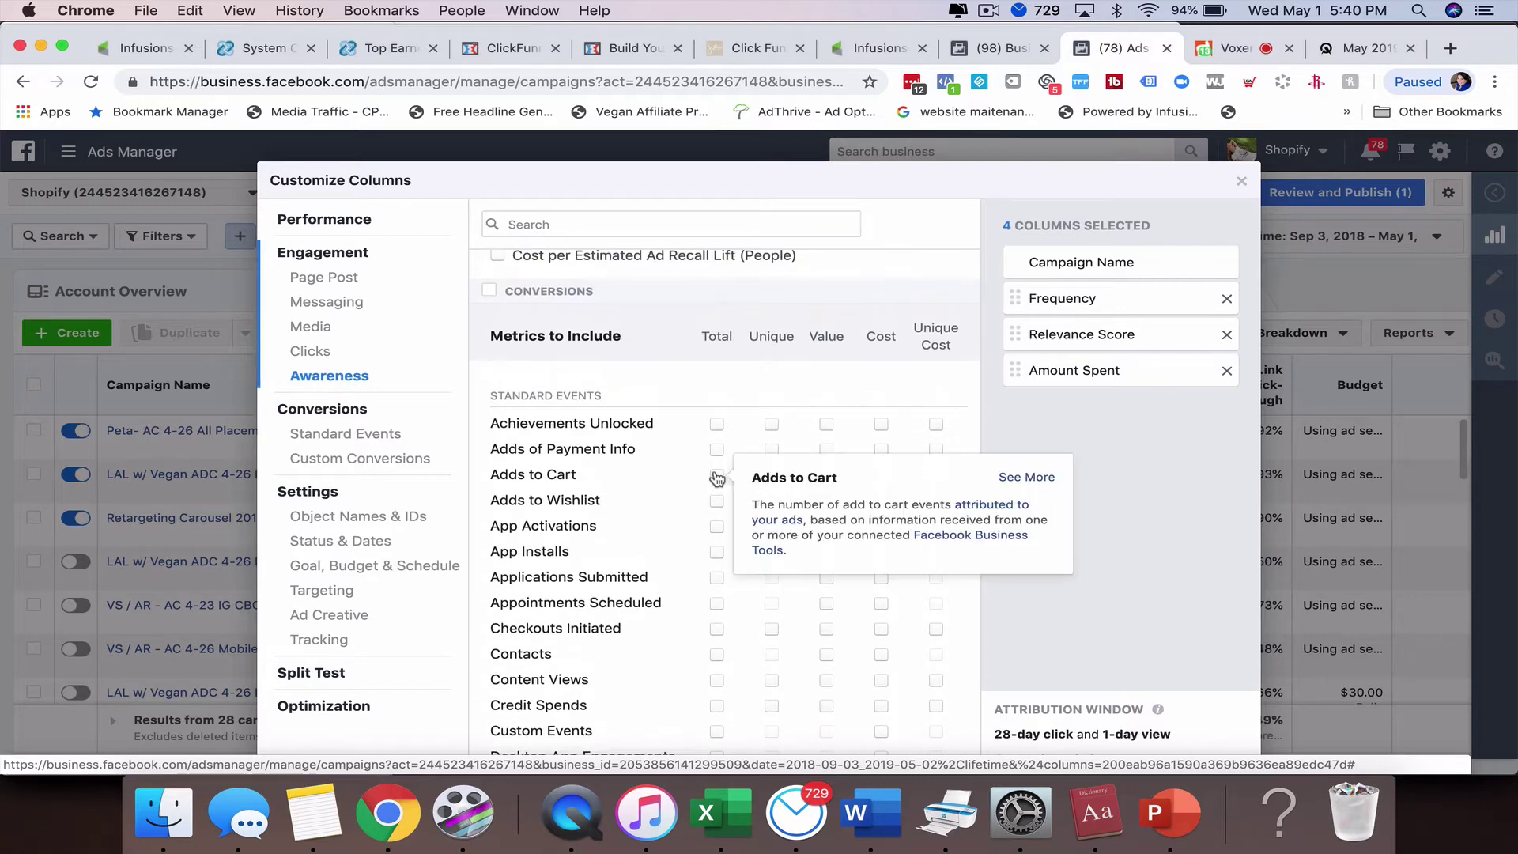
left_click(717, 476)
left_click(716, 449)
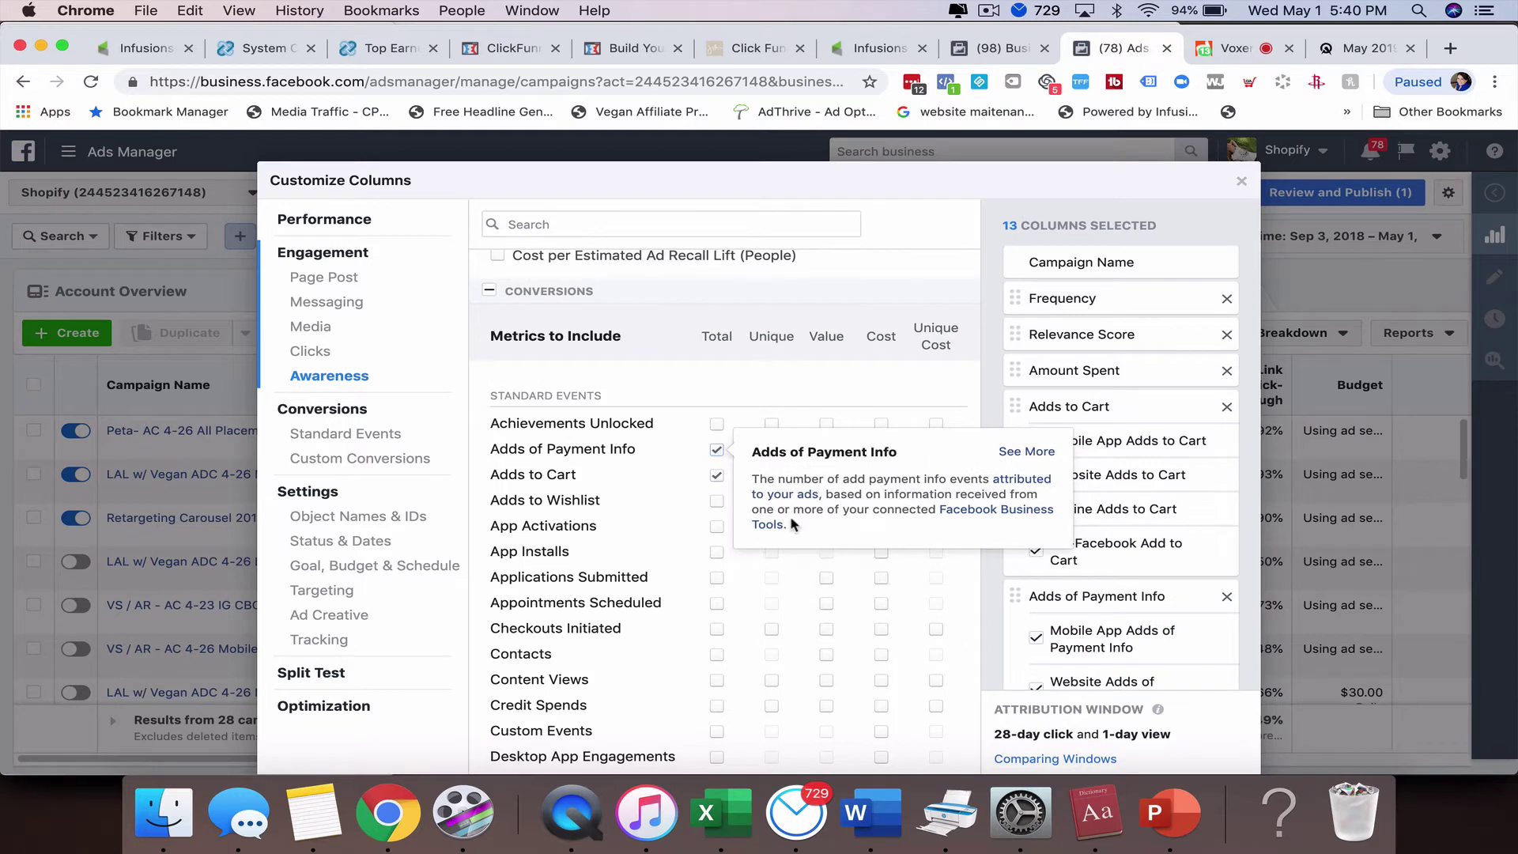
left_click(881, 450)
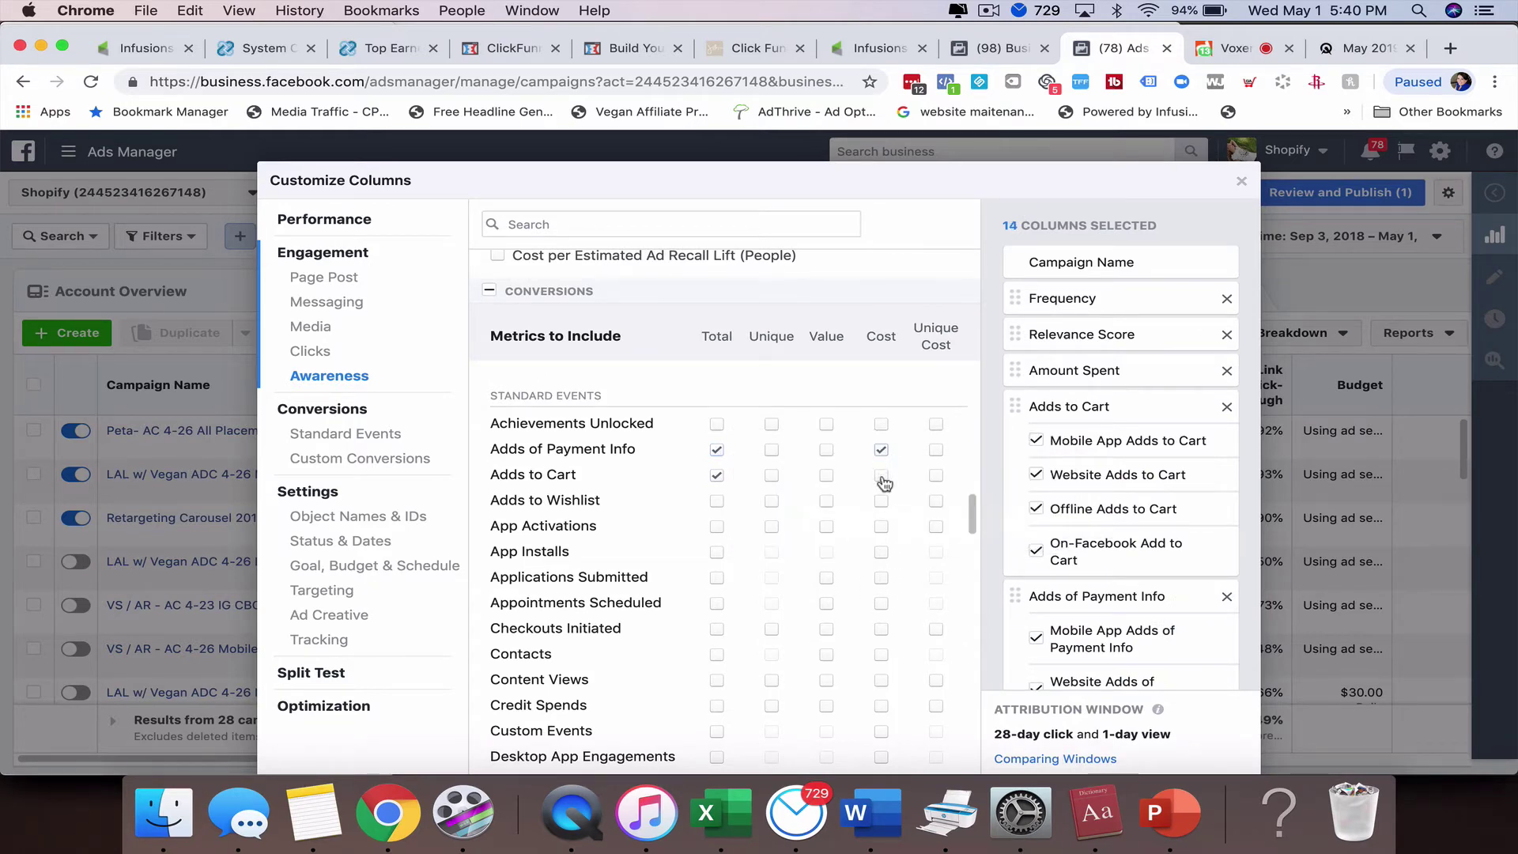
left_click(880, 475)
Add Total and Cost per Purchase columns
scroll(746, 551, "down", 1)
scroll(745, 551, "down", 7)
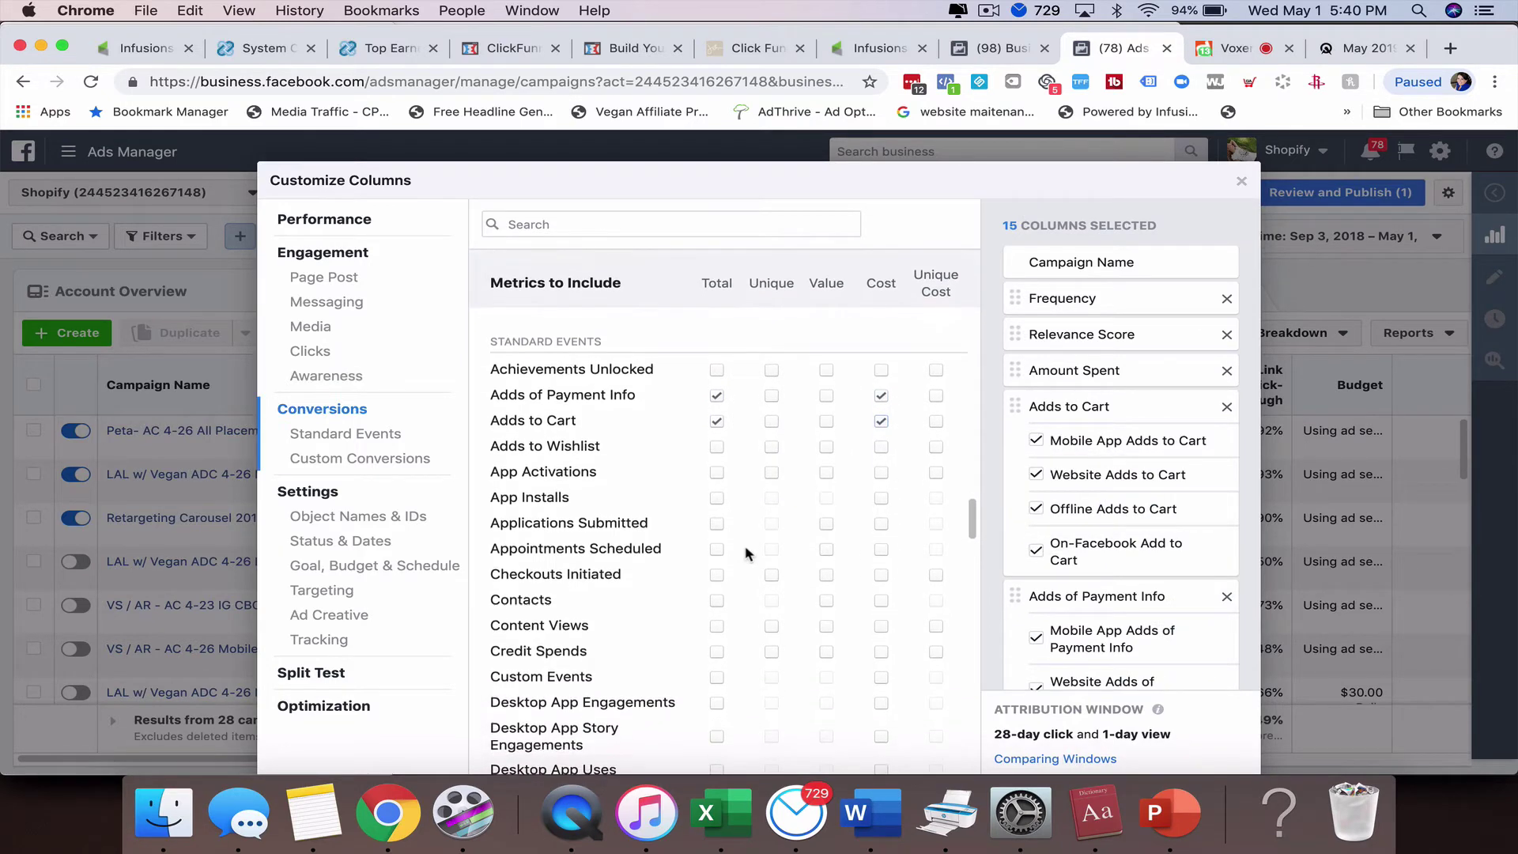
scroll(746, 554, "down", 10)
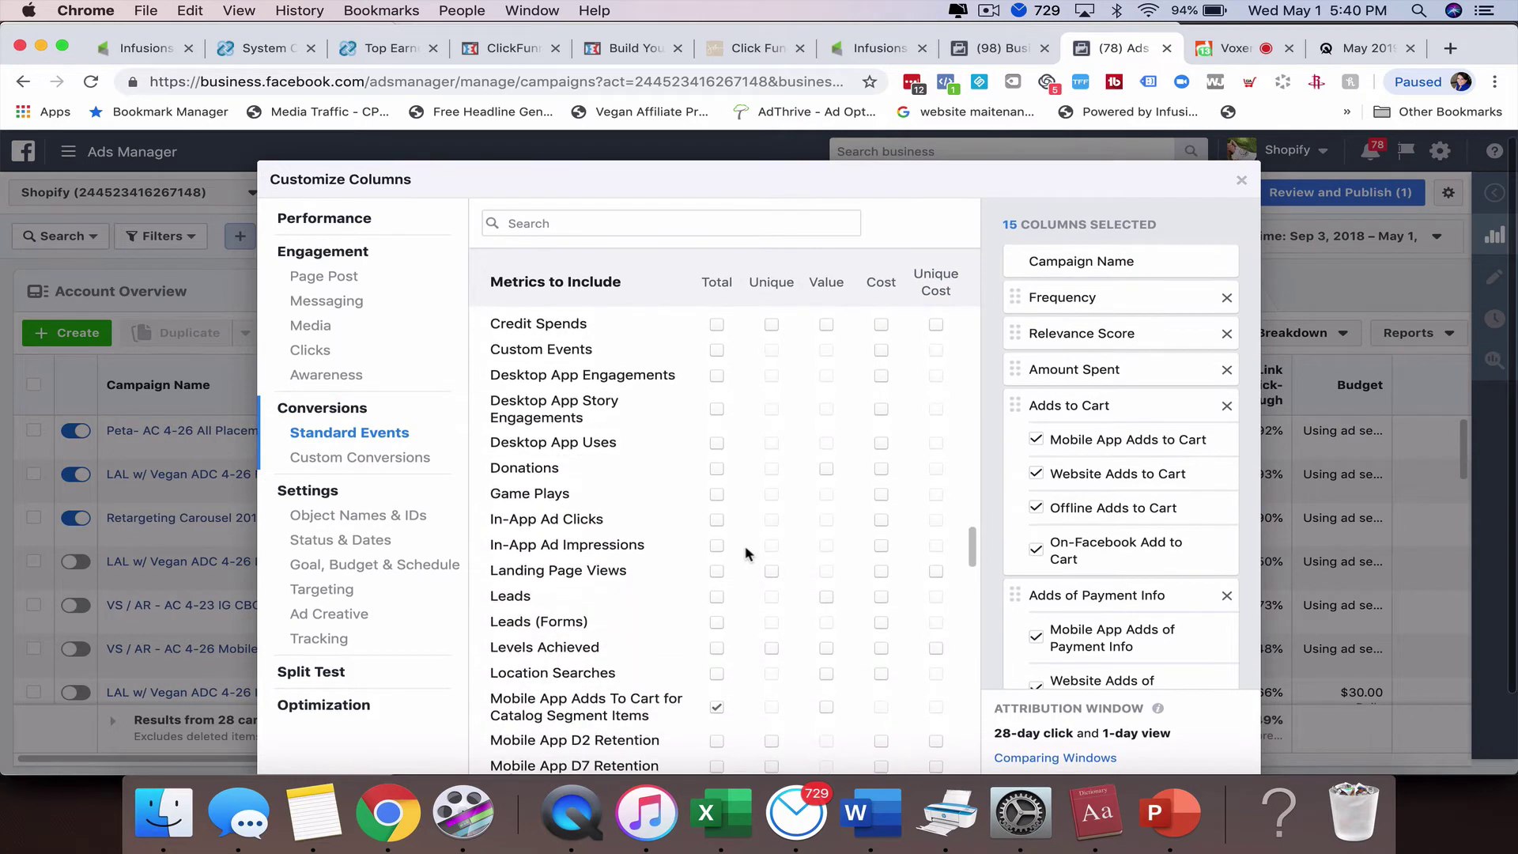
scroll(745, 553, "up", 3)
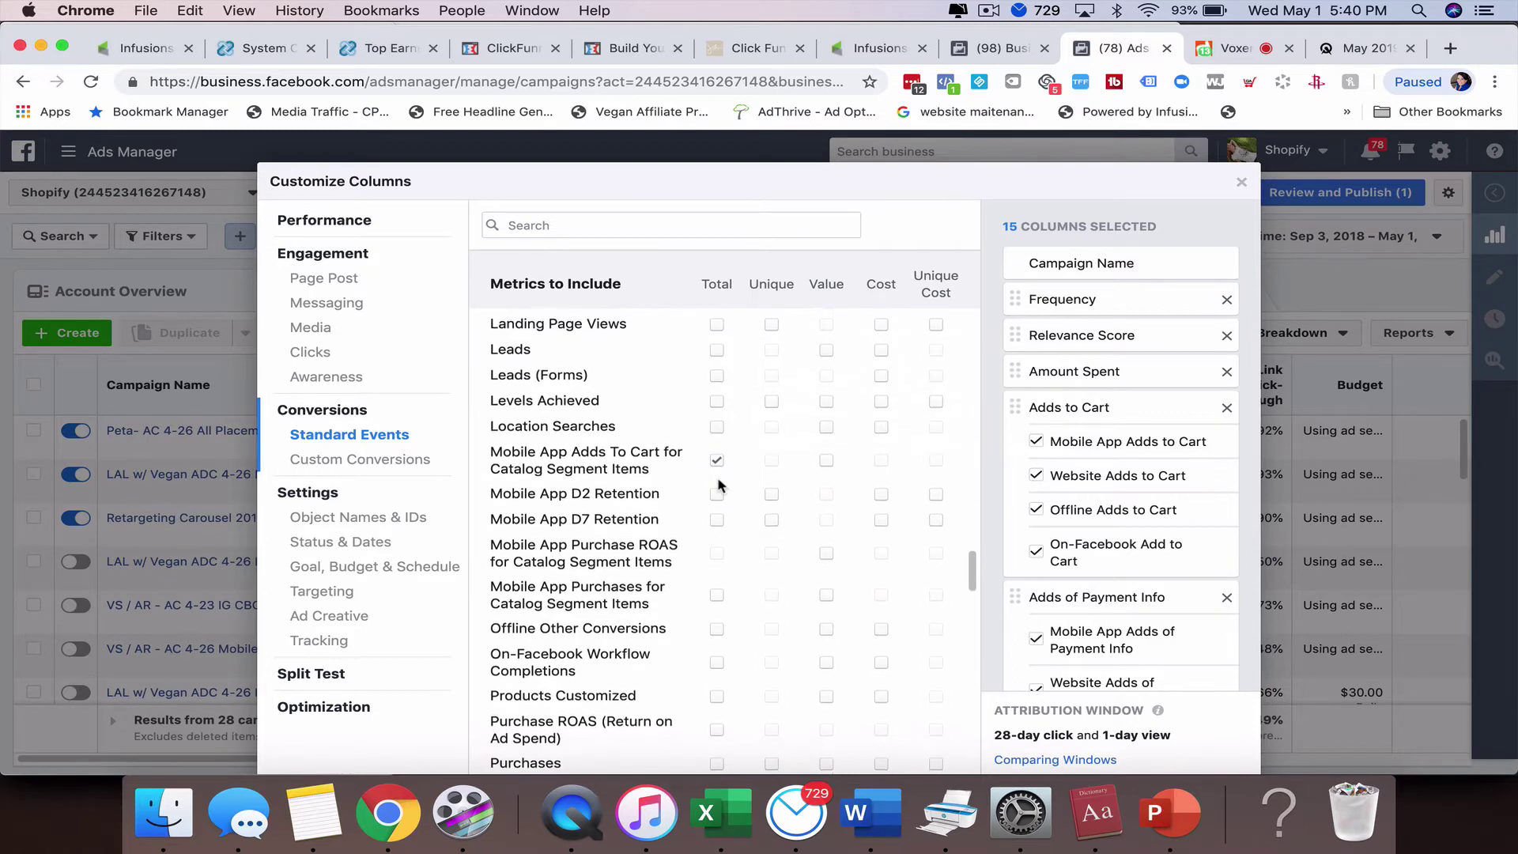
scroll(719, 484, "down", 8)
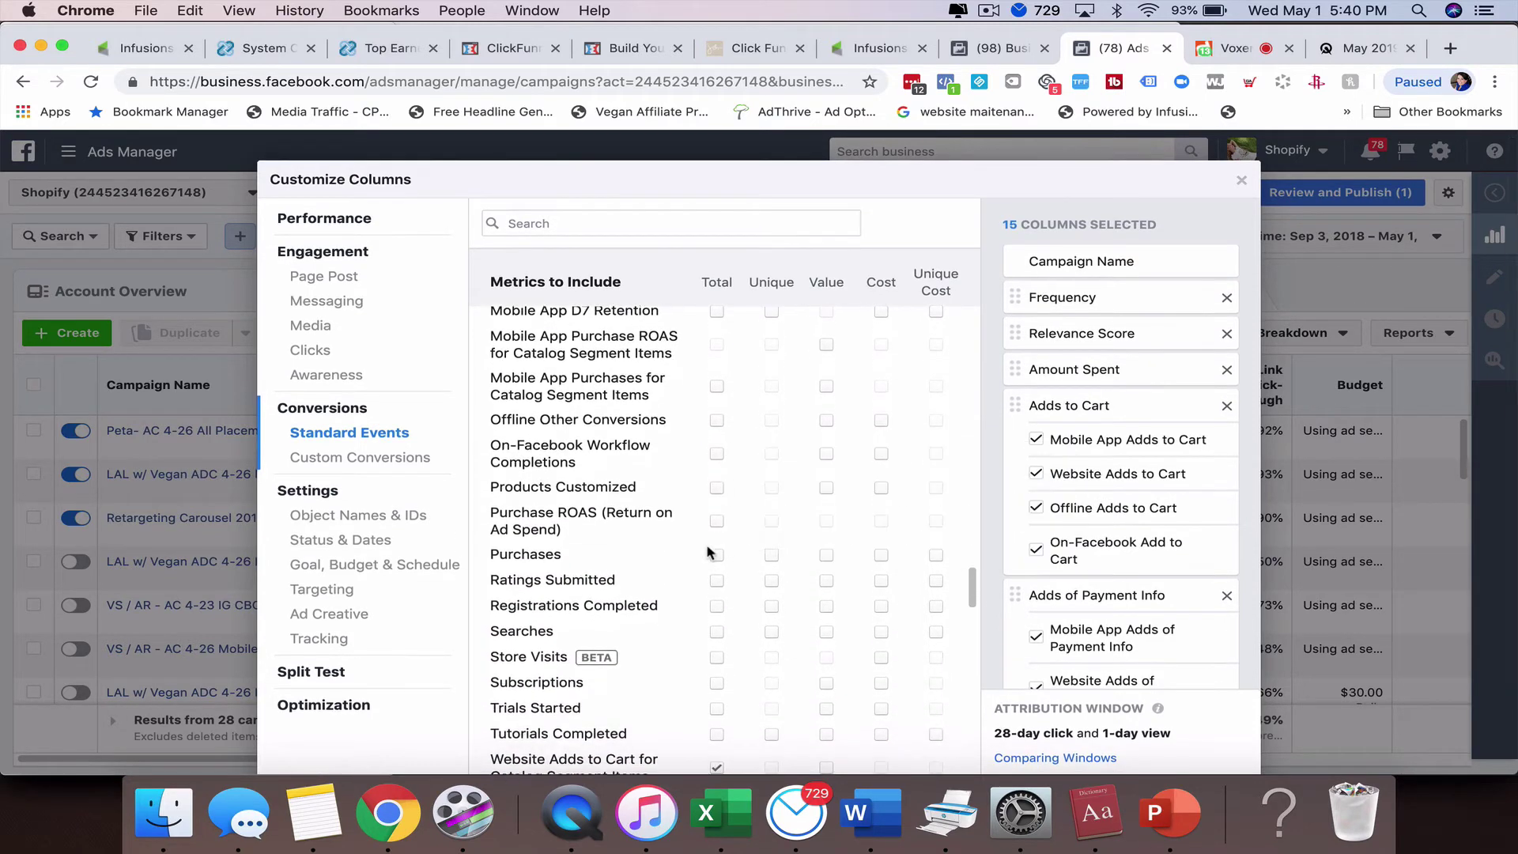
mouse_move(721, 527)
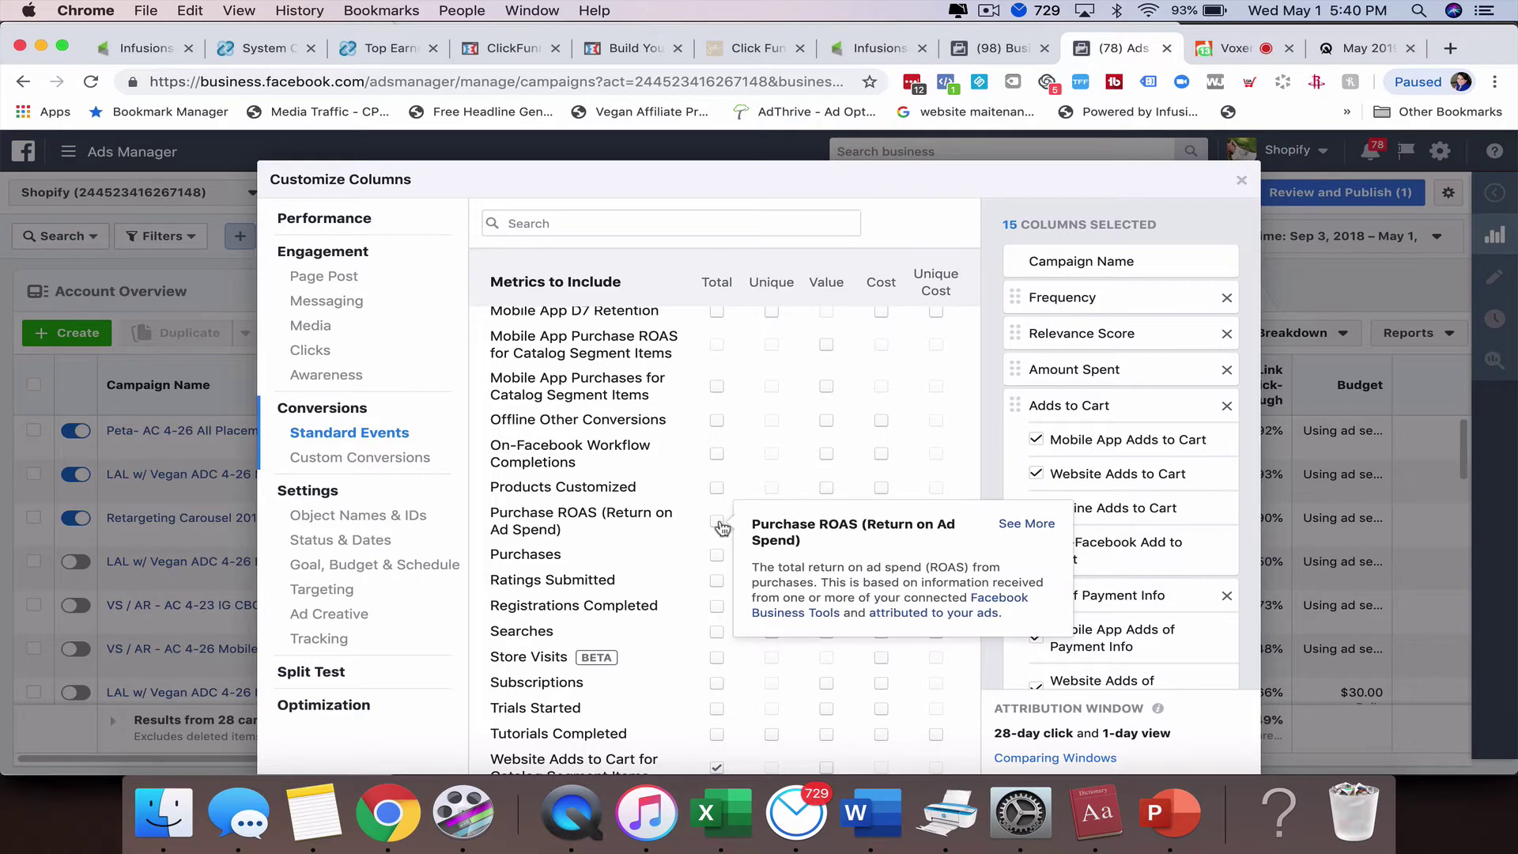
left_click(716, 556)
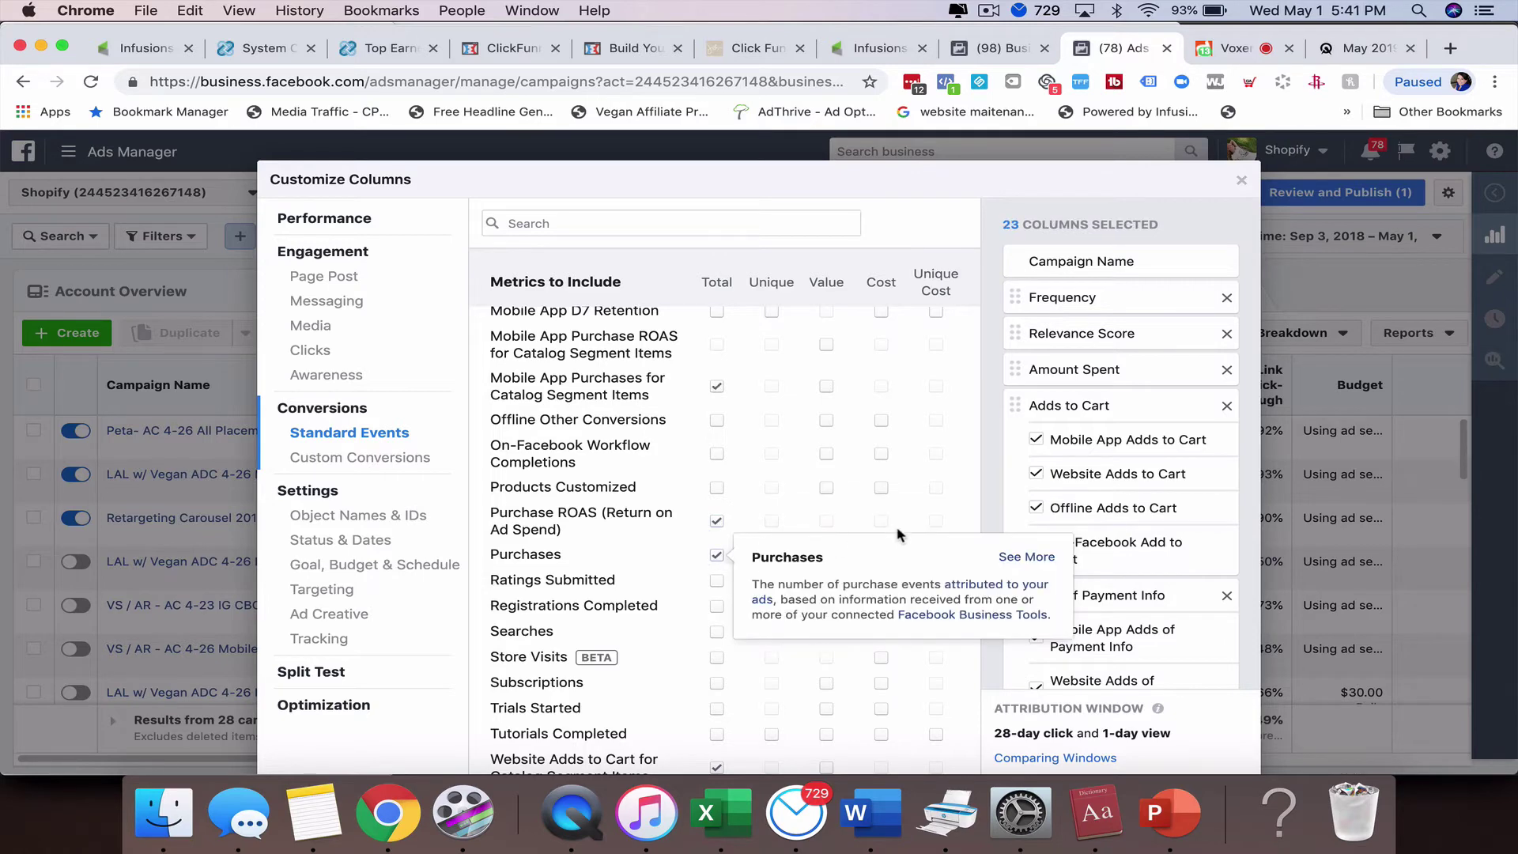
left_click(879, 555)
Add Total and Cost for RH Easy Purchase, AddToCart and ViewContent custom conversions
scroll(856, 595, "down", 1)
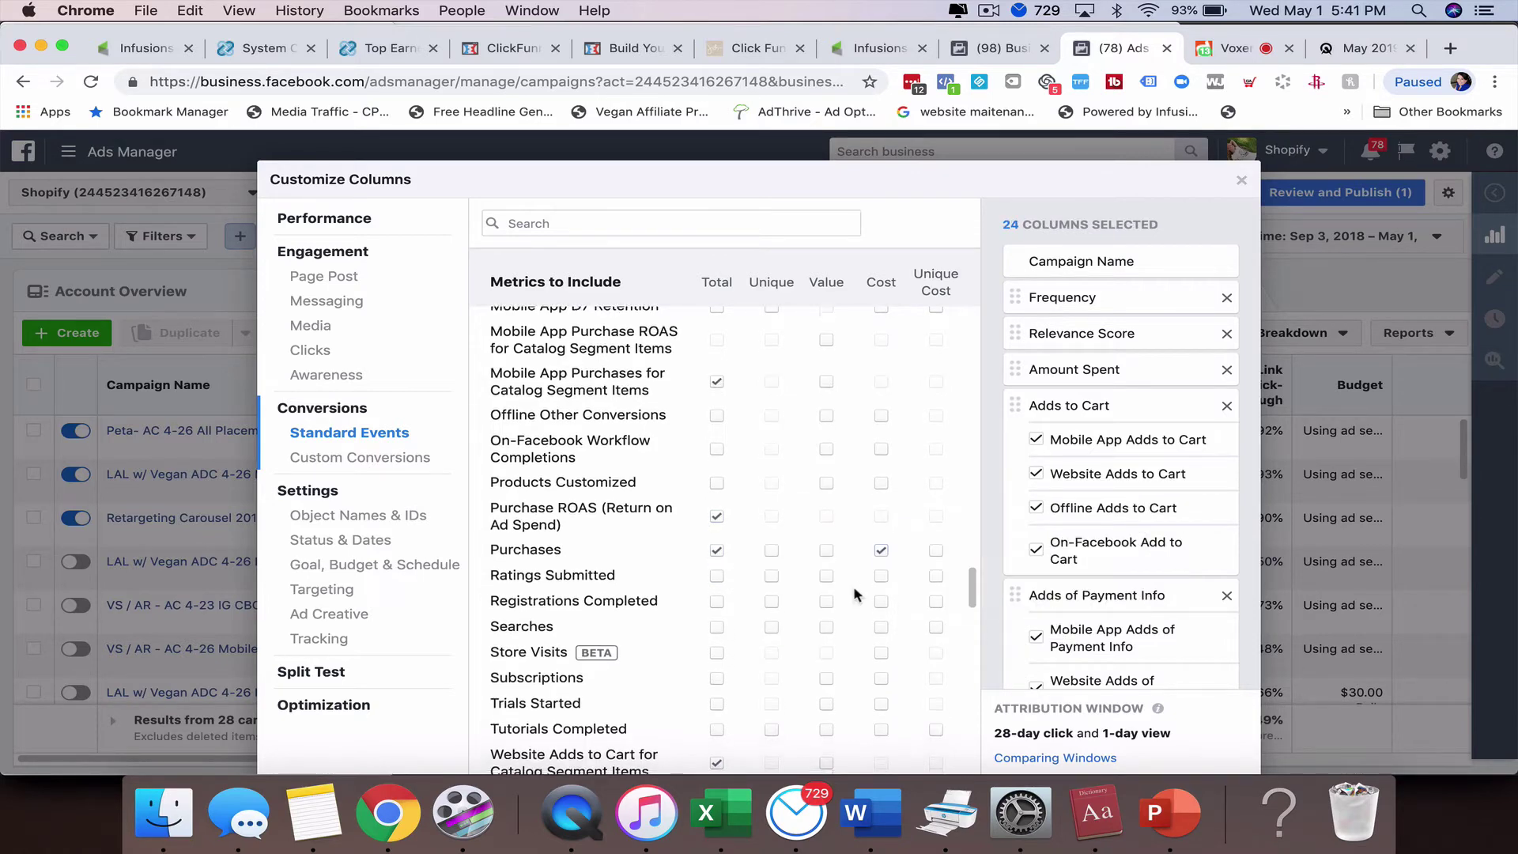
scroll(855, 594, "down", 5)
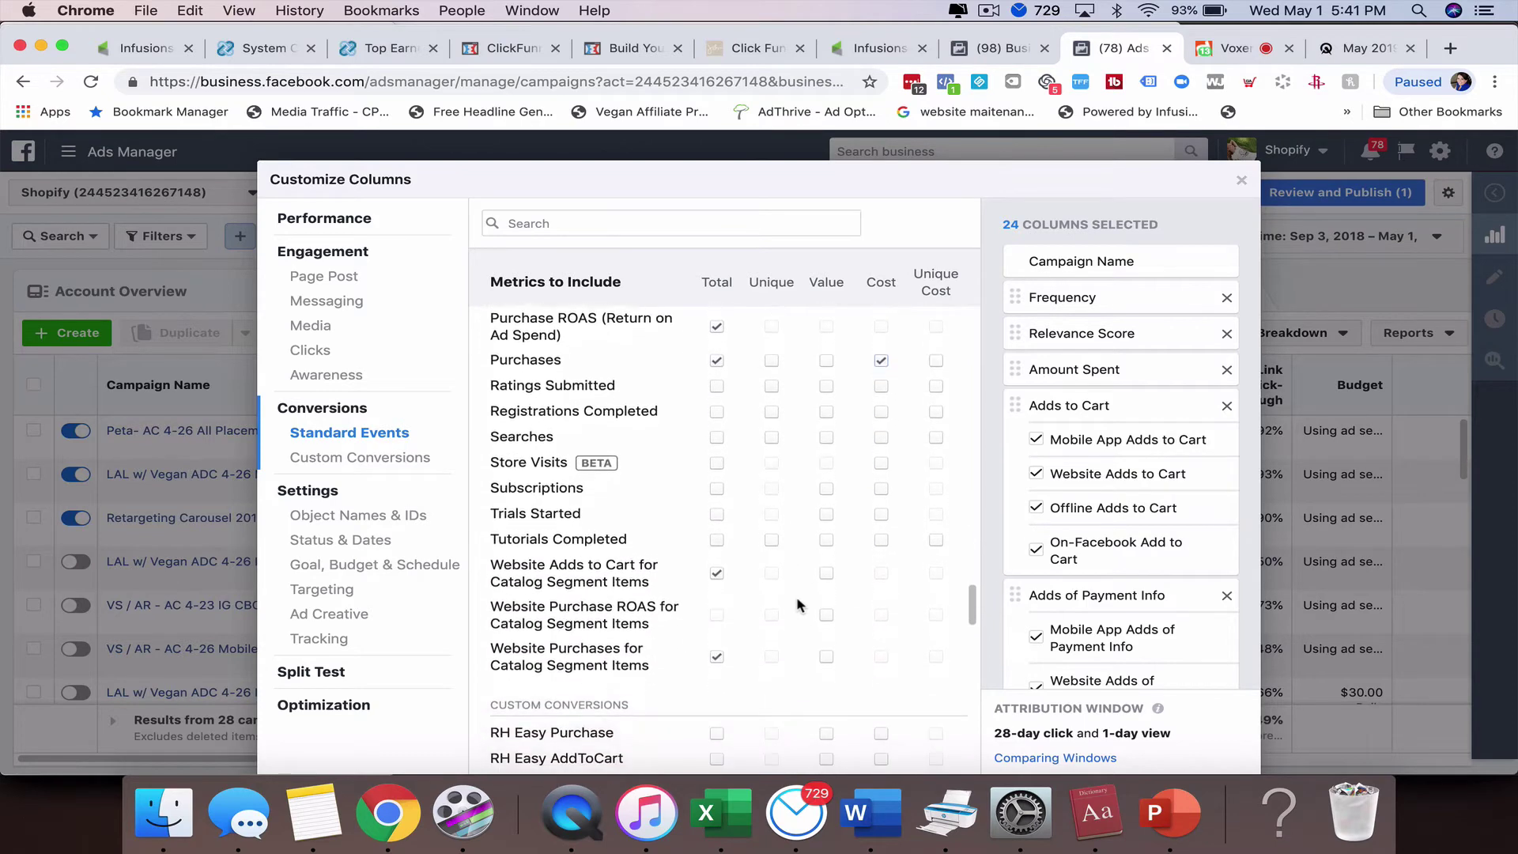
scroll(795, 596, "down", 6)
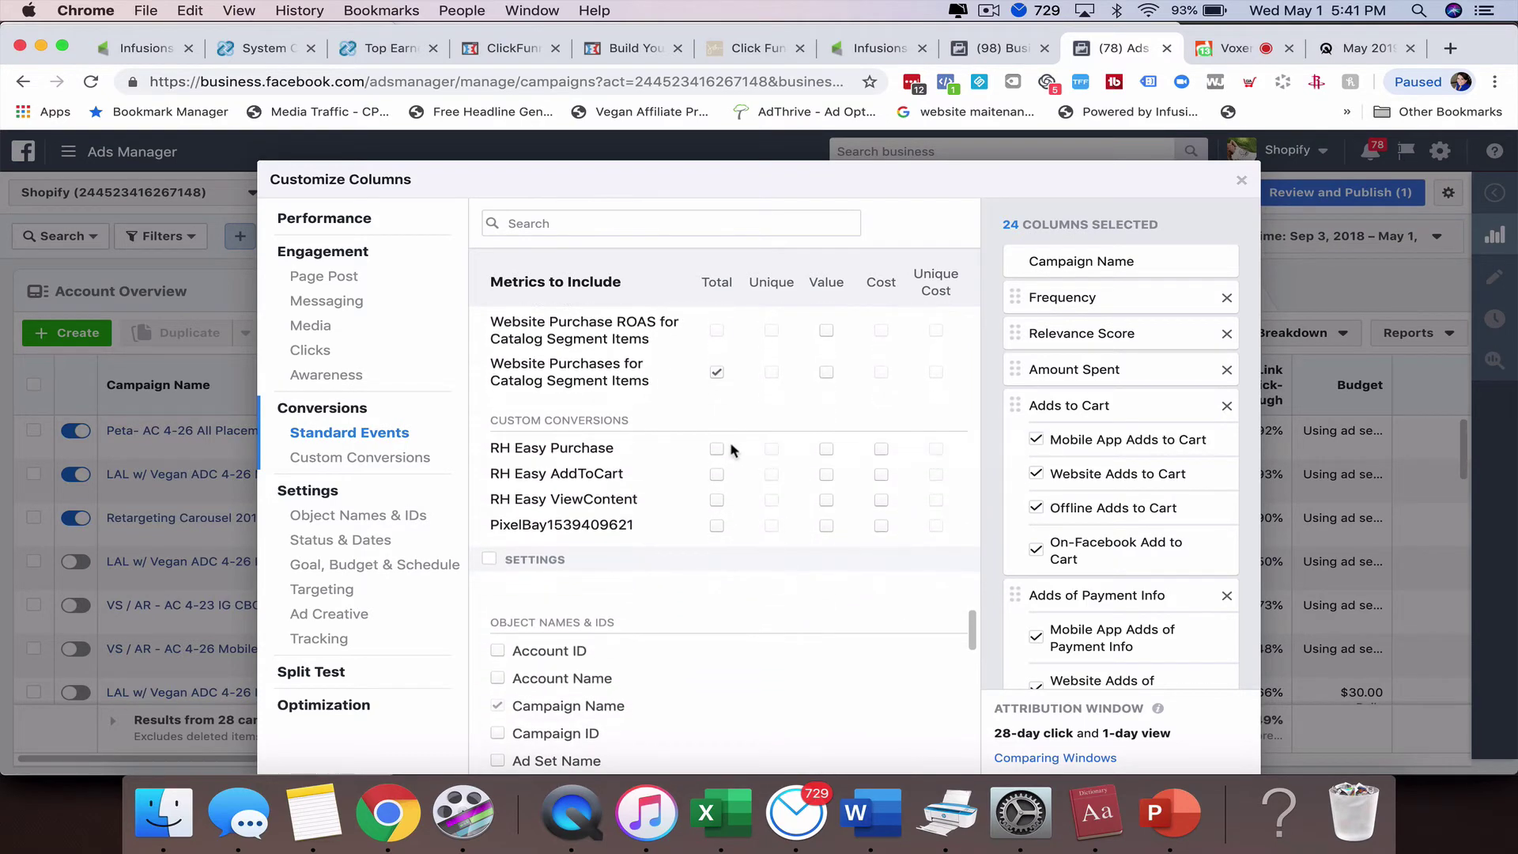
left_click(716, 450)
left_click(717, 474)
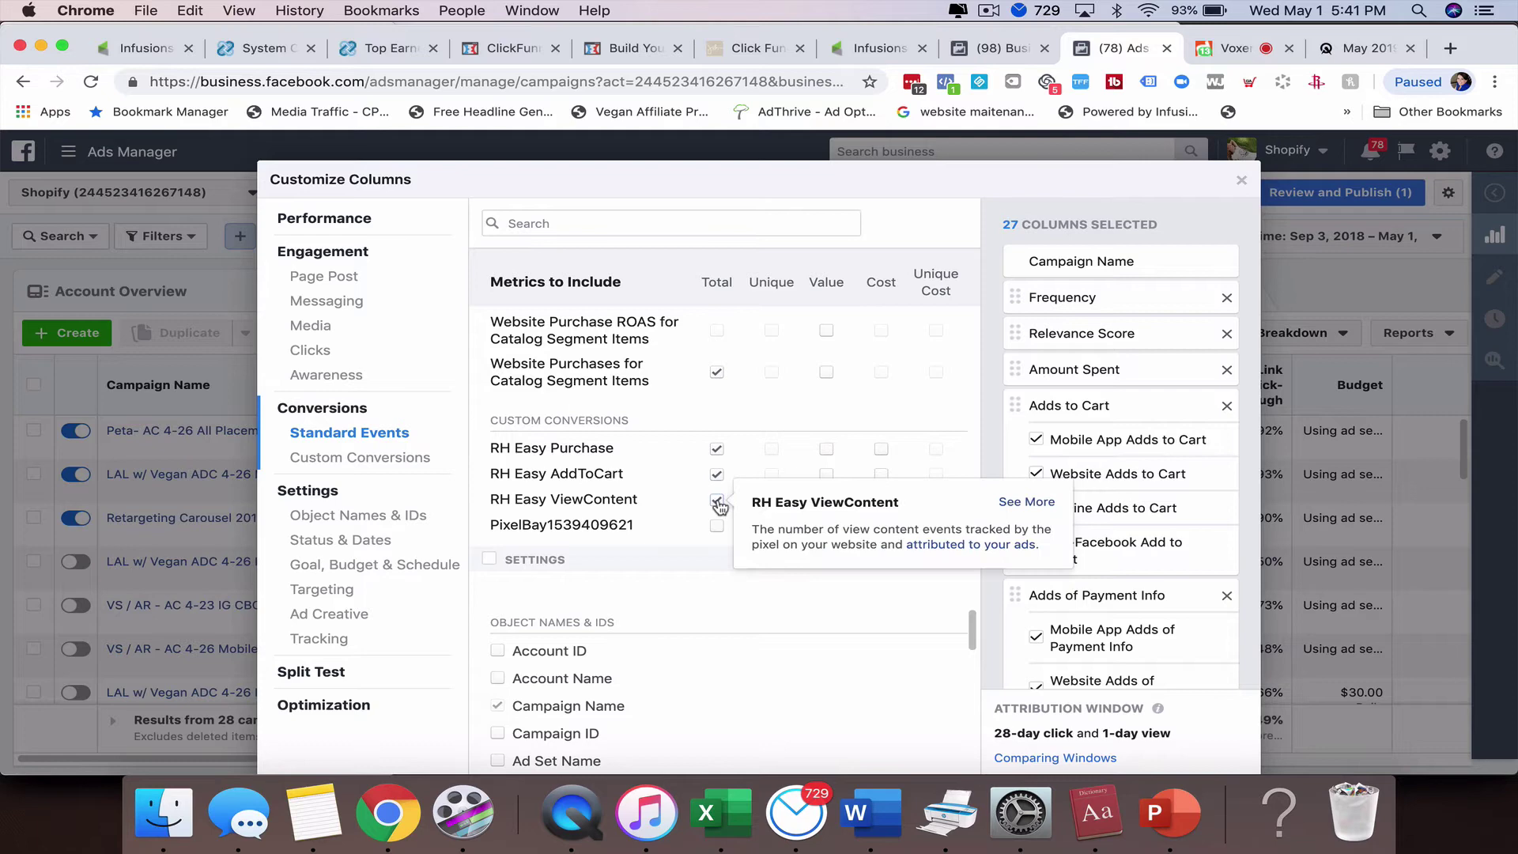
left_click(716, 500)
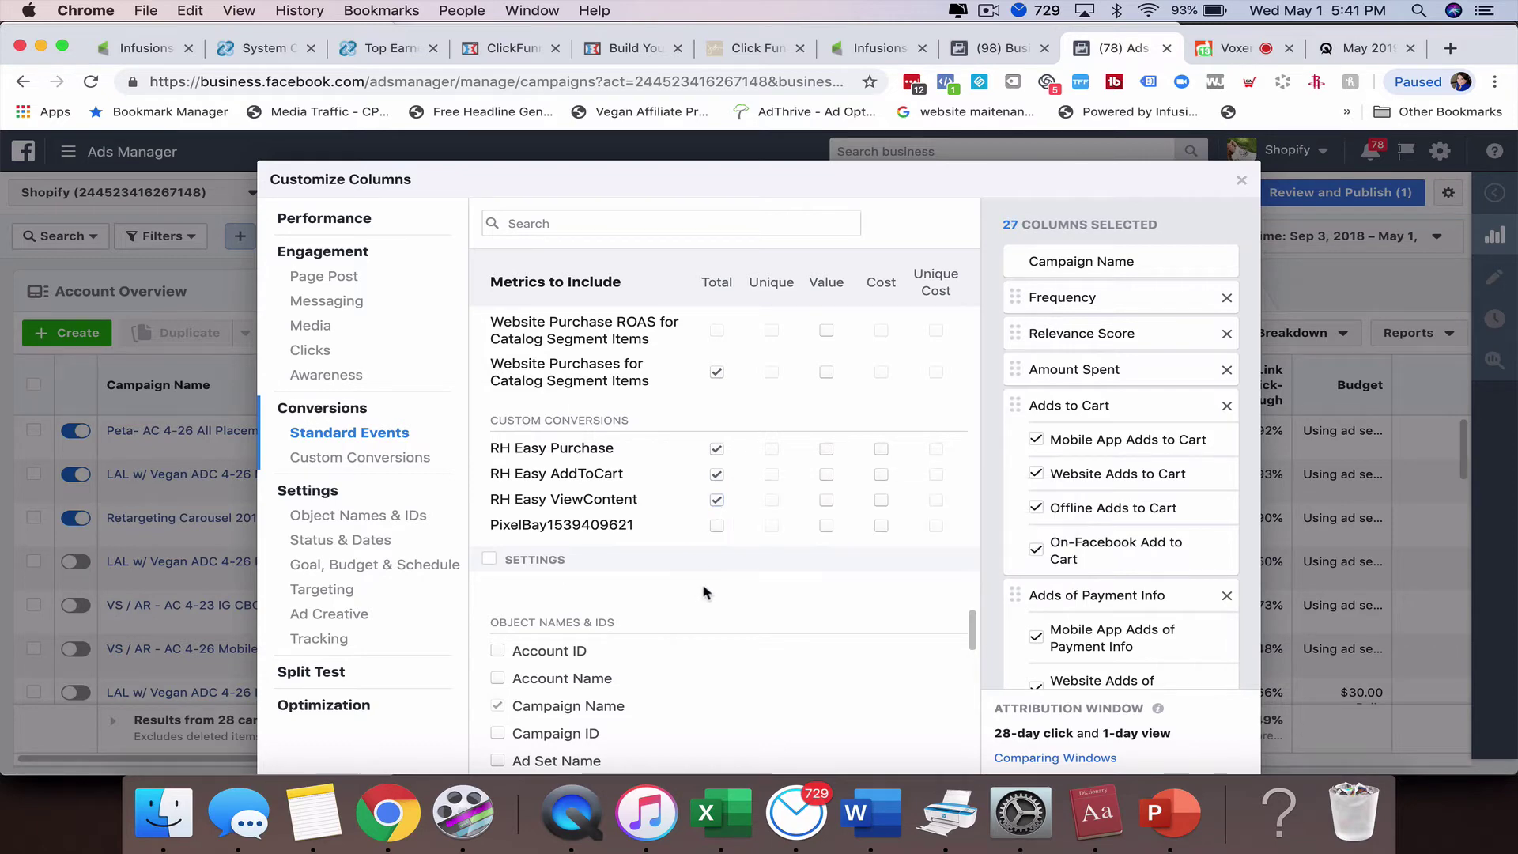
left_click(881, 449)
left_click(881, 474)
left_click(881, 500)
scroll(814, 566, "down", 4)
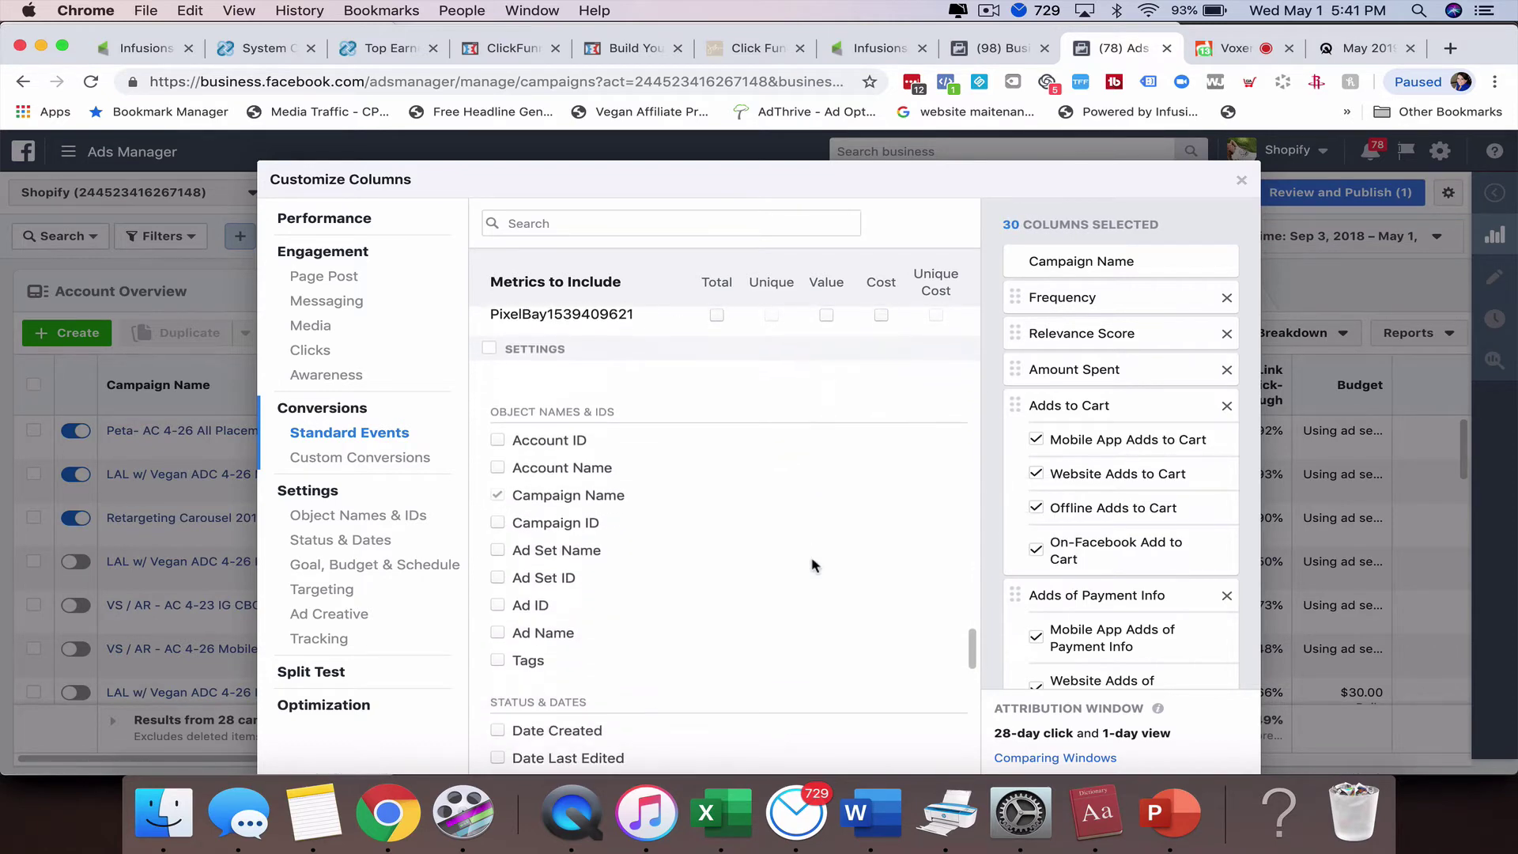
Tick CTR (Link Click-Through Rate) and CPC (Cost per Link Click), bringing the set to 32 columns
scroll(814, 566, "down", 7)
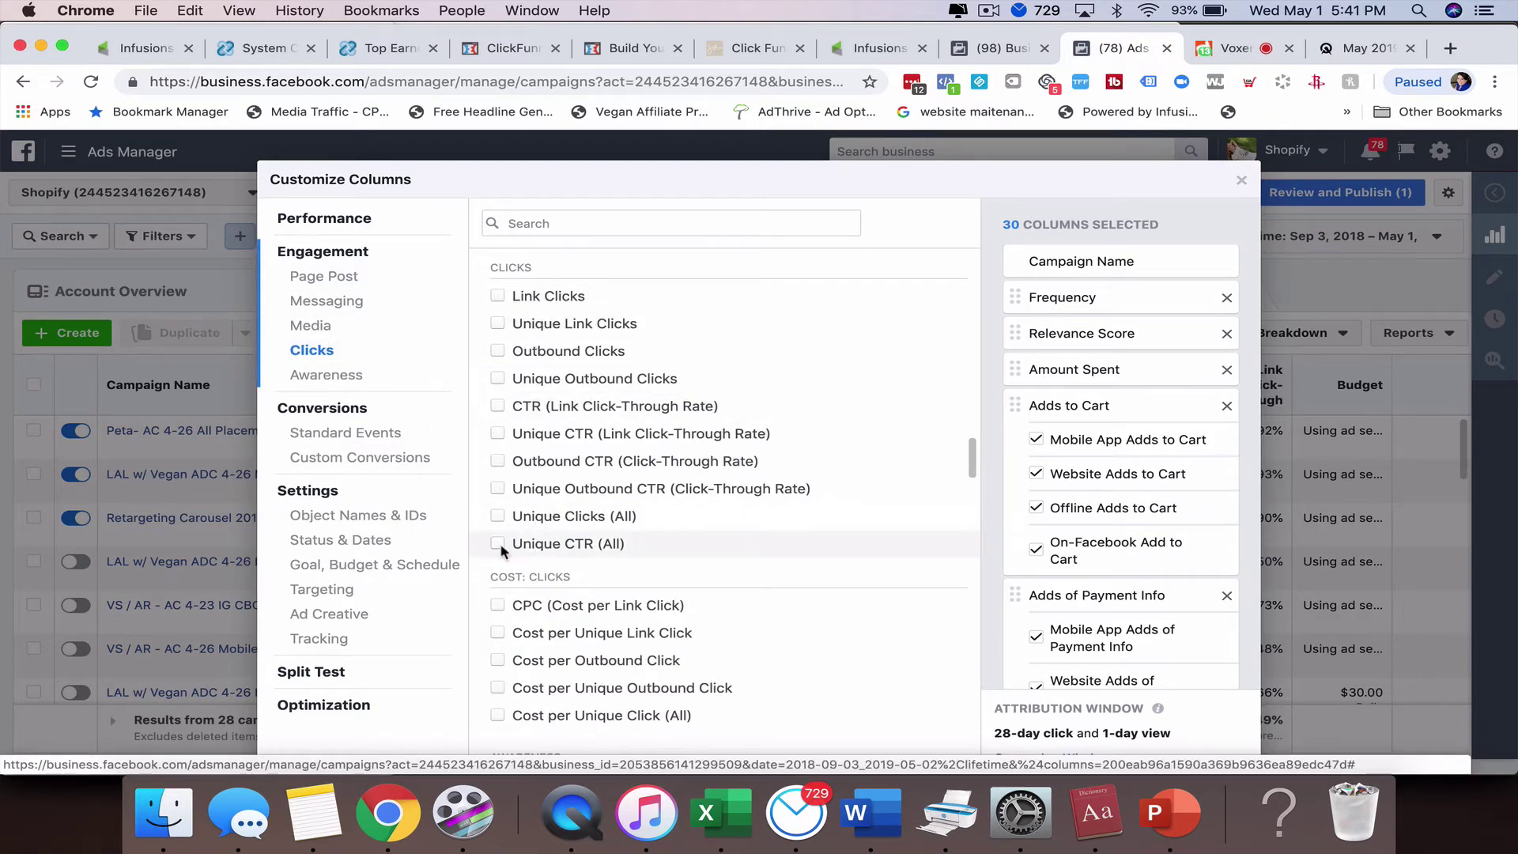
mouse_move(500, 550)
mouse_move(496, 435)
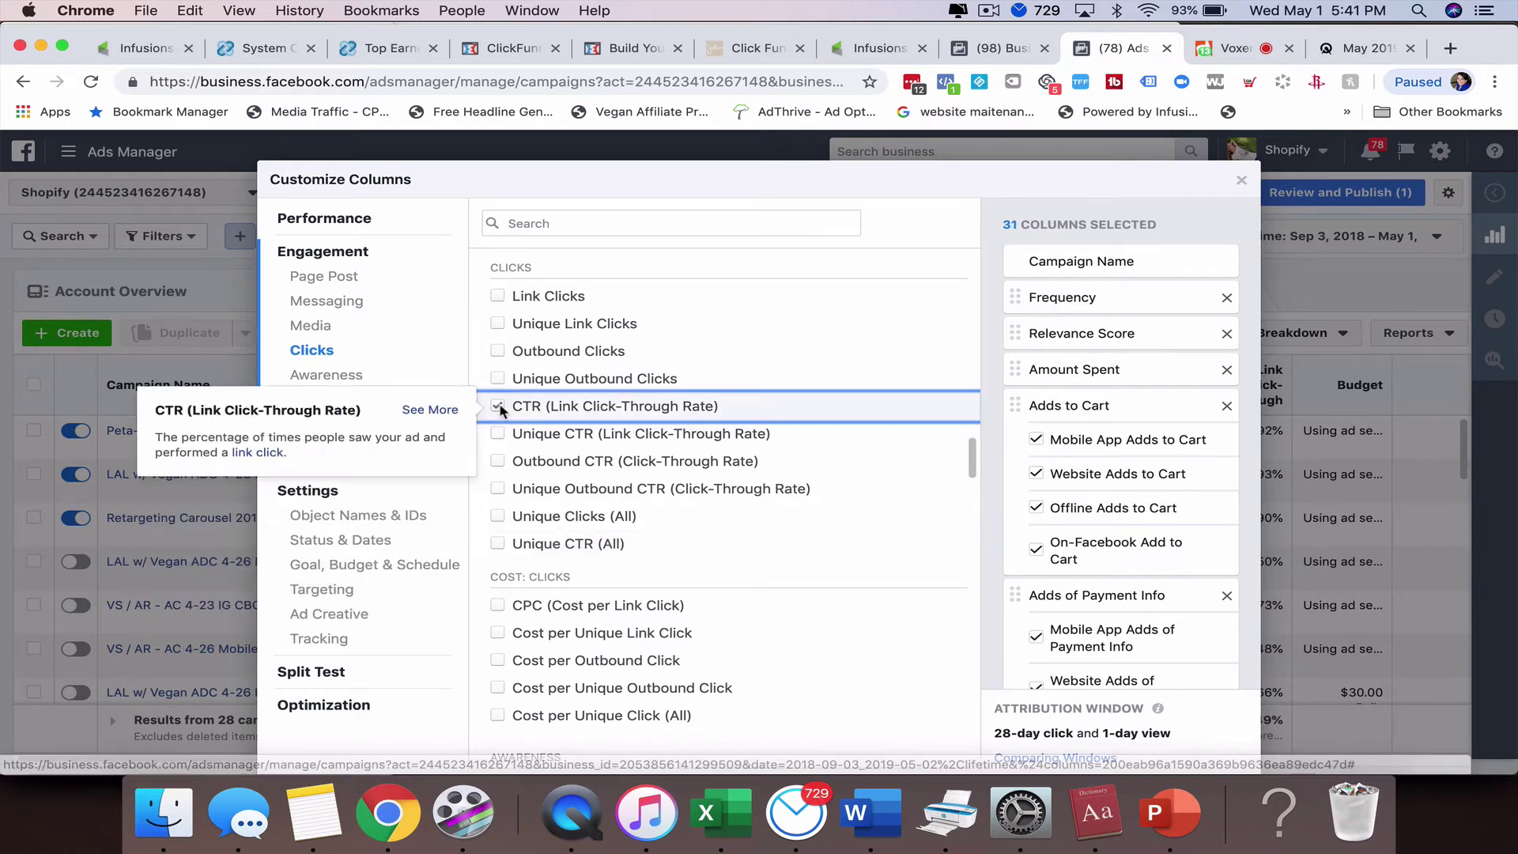
left_click(497, 405)
scroll(518, 459, "down", 2)
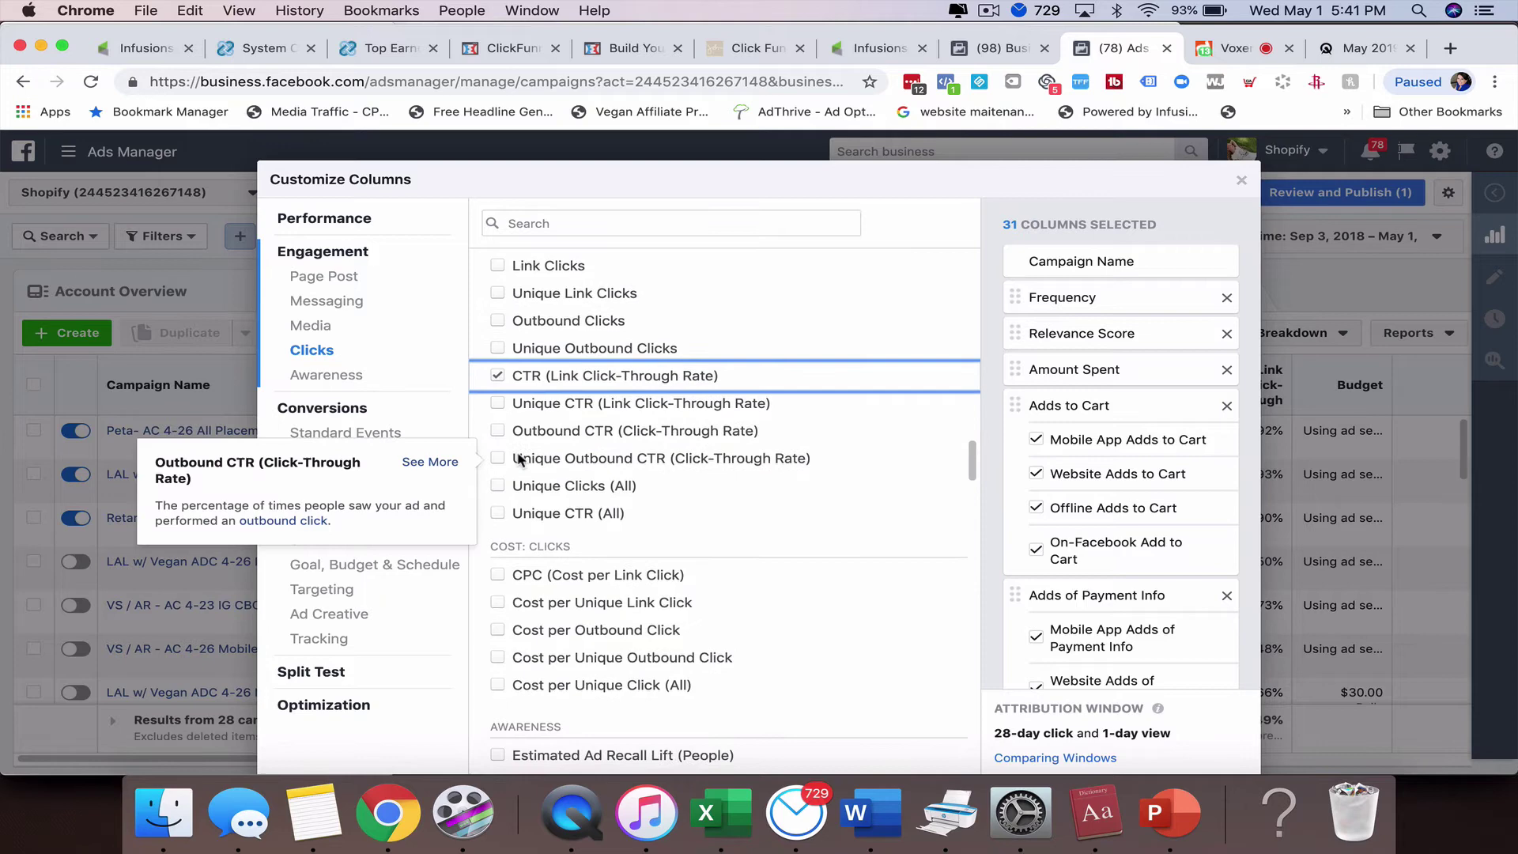
scroll(519, 459, "down", 3)
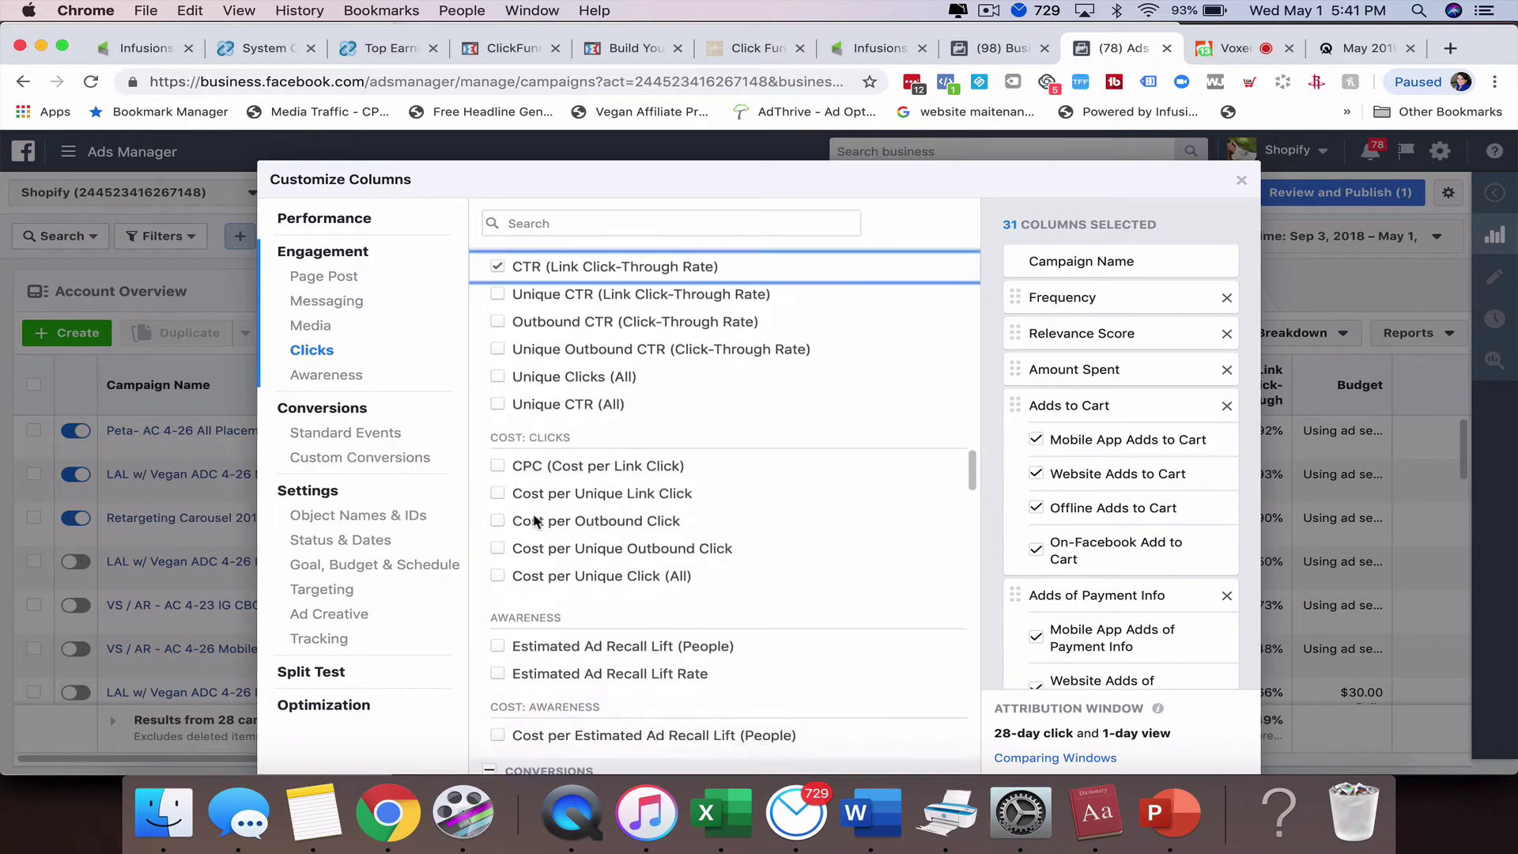
left_click(497, 465)
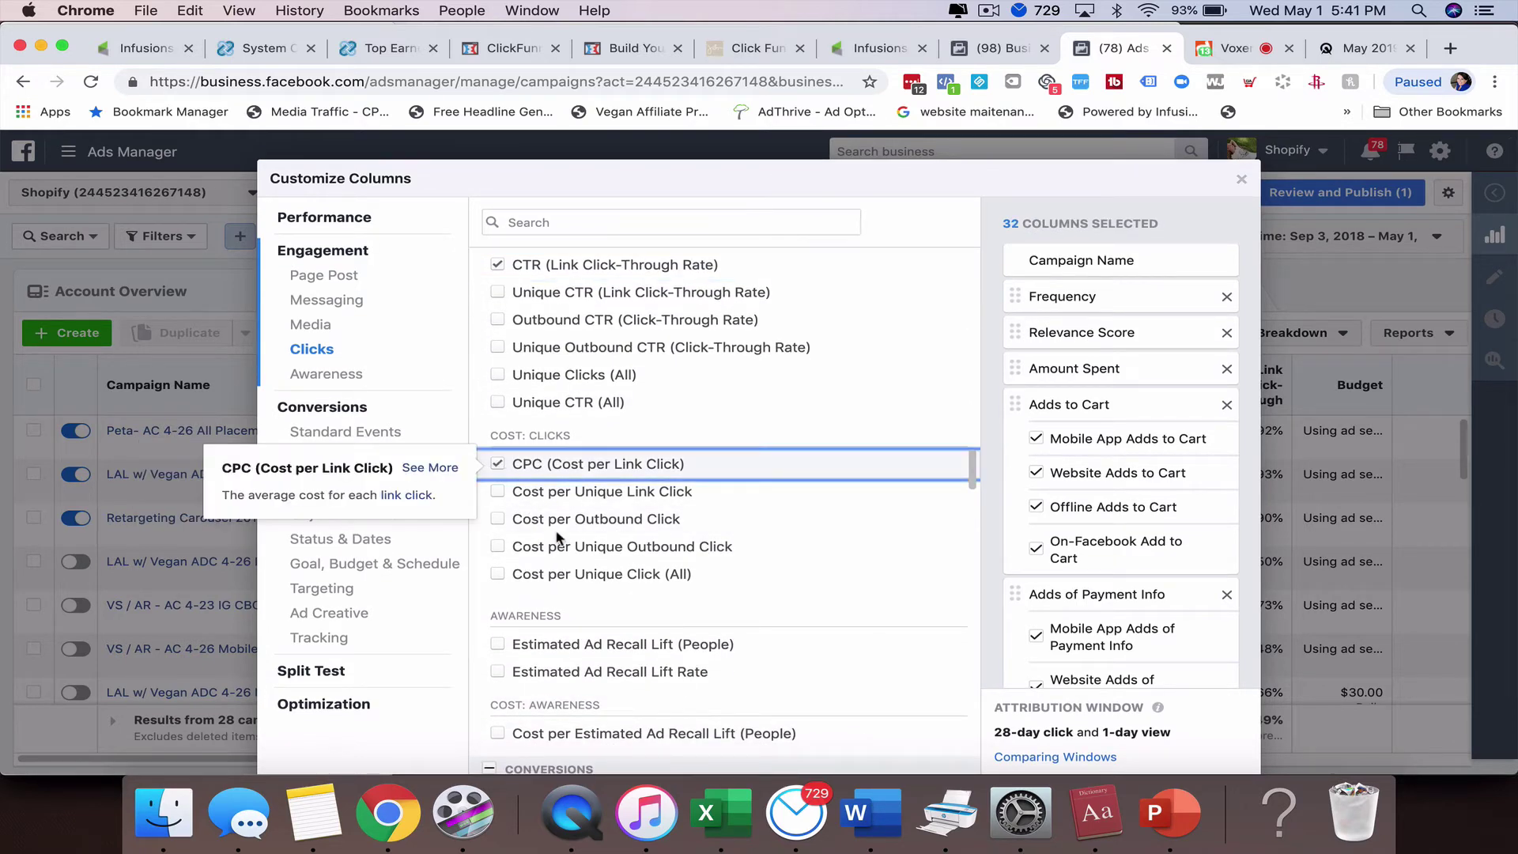
scroll(573, 571, "down", 7)
scroll(573, 571, "down", 8)
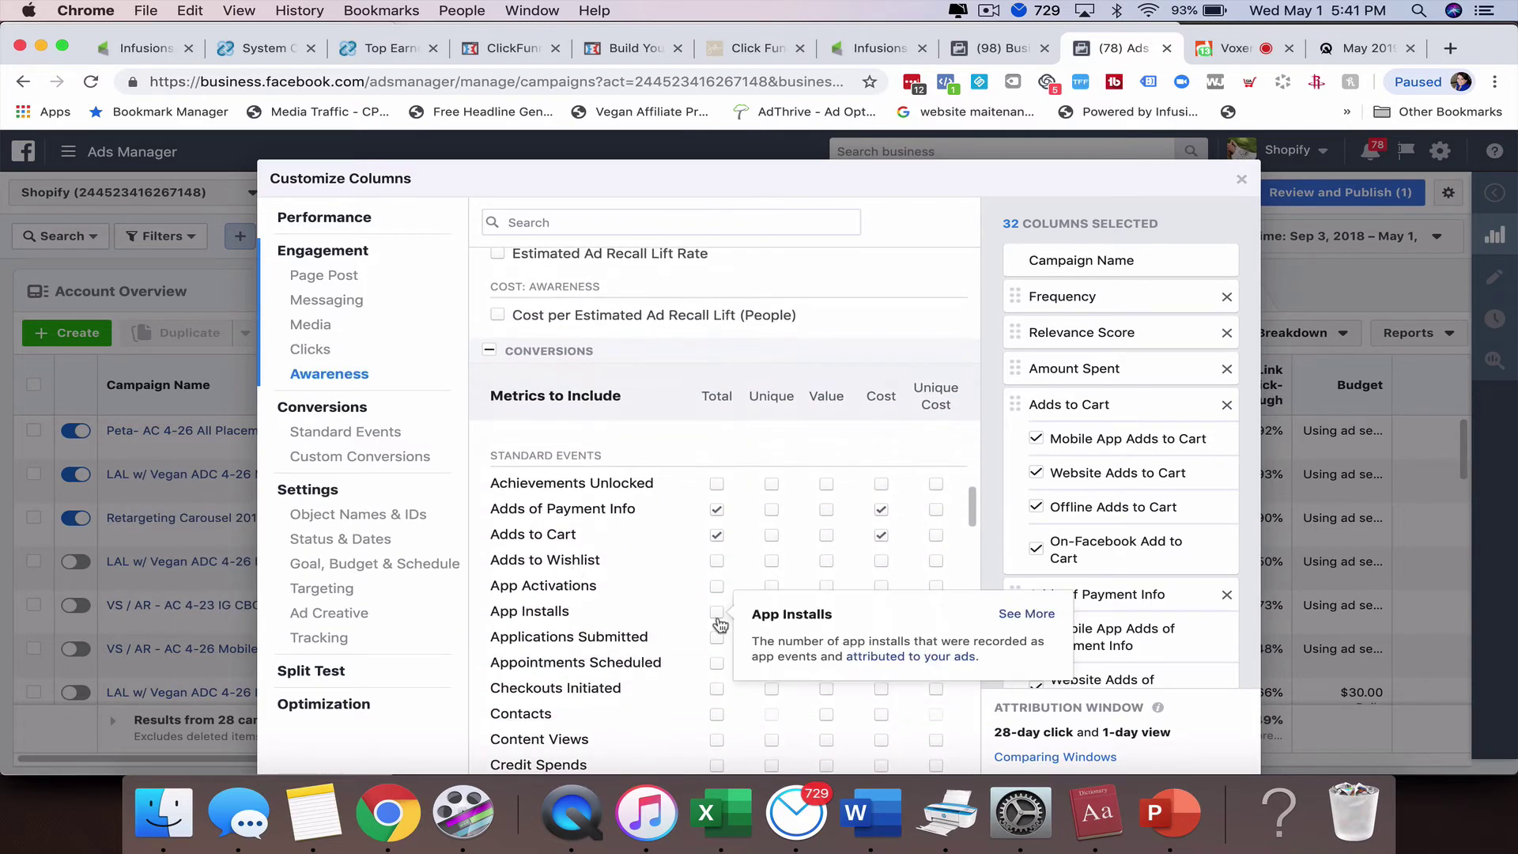
left_click(332, 353)
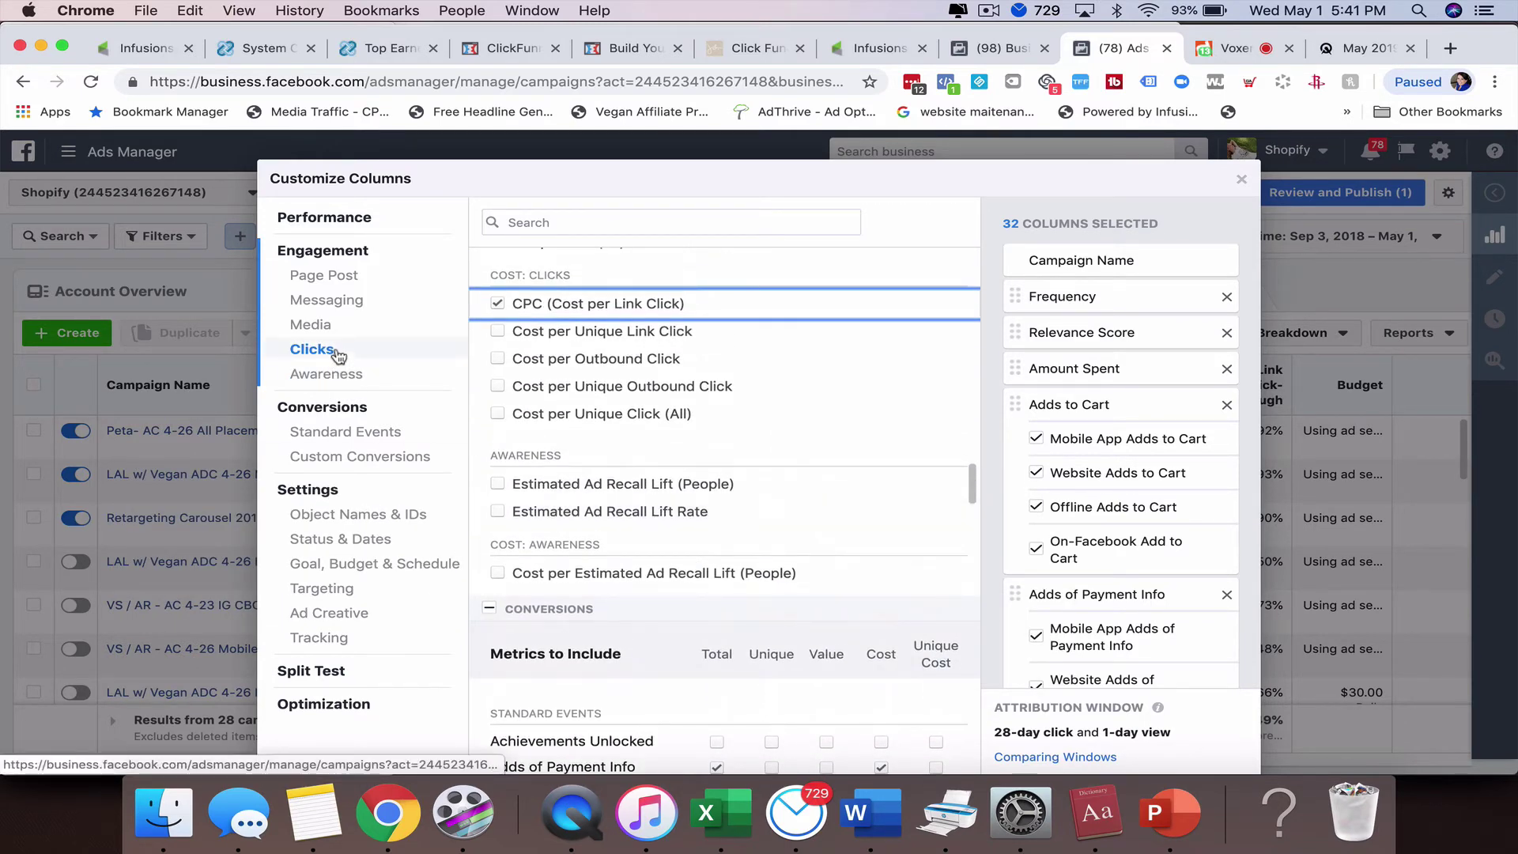
Search 'impre' to add Impressions, then search 'reach' to add Reach, reaching 34 columns
left_click(567, 218)
type("w")
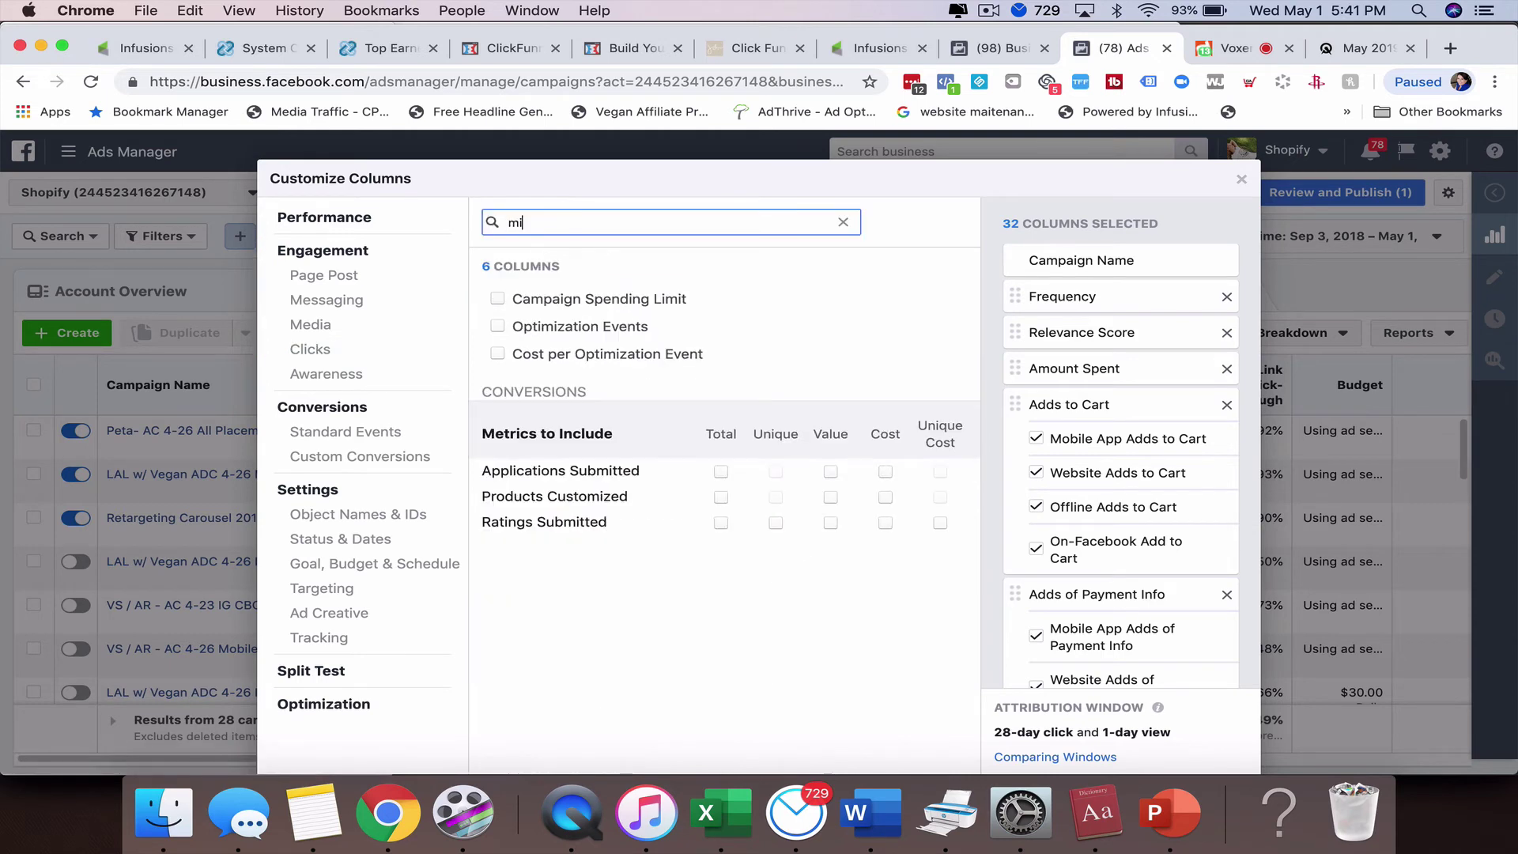
key("BackSpace")
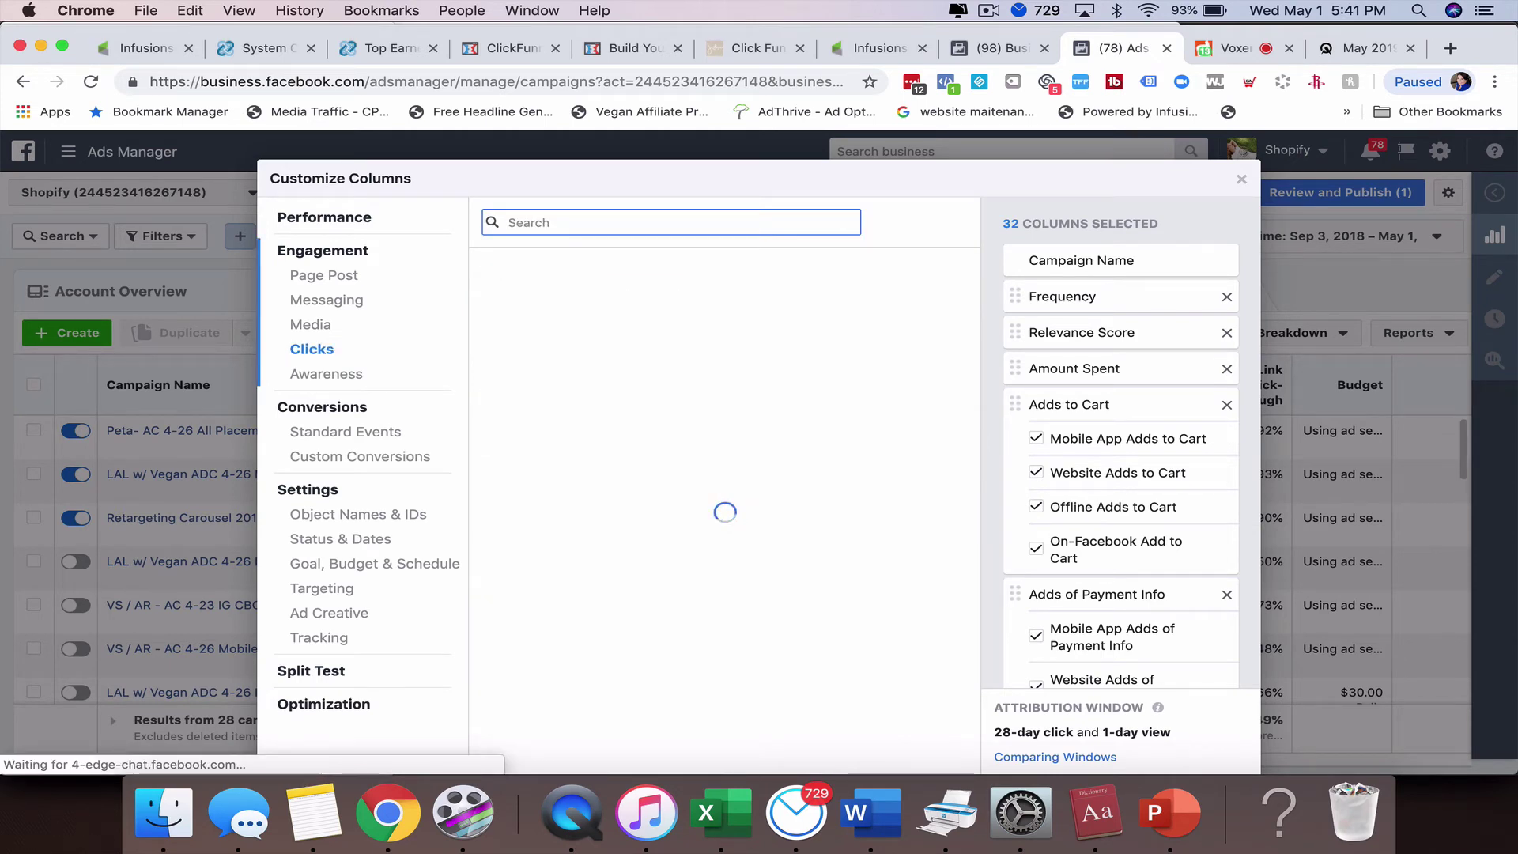
type("impre")
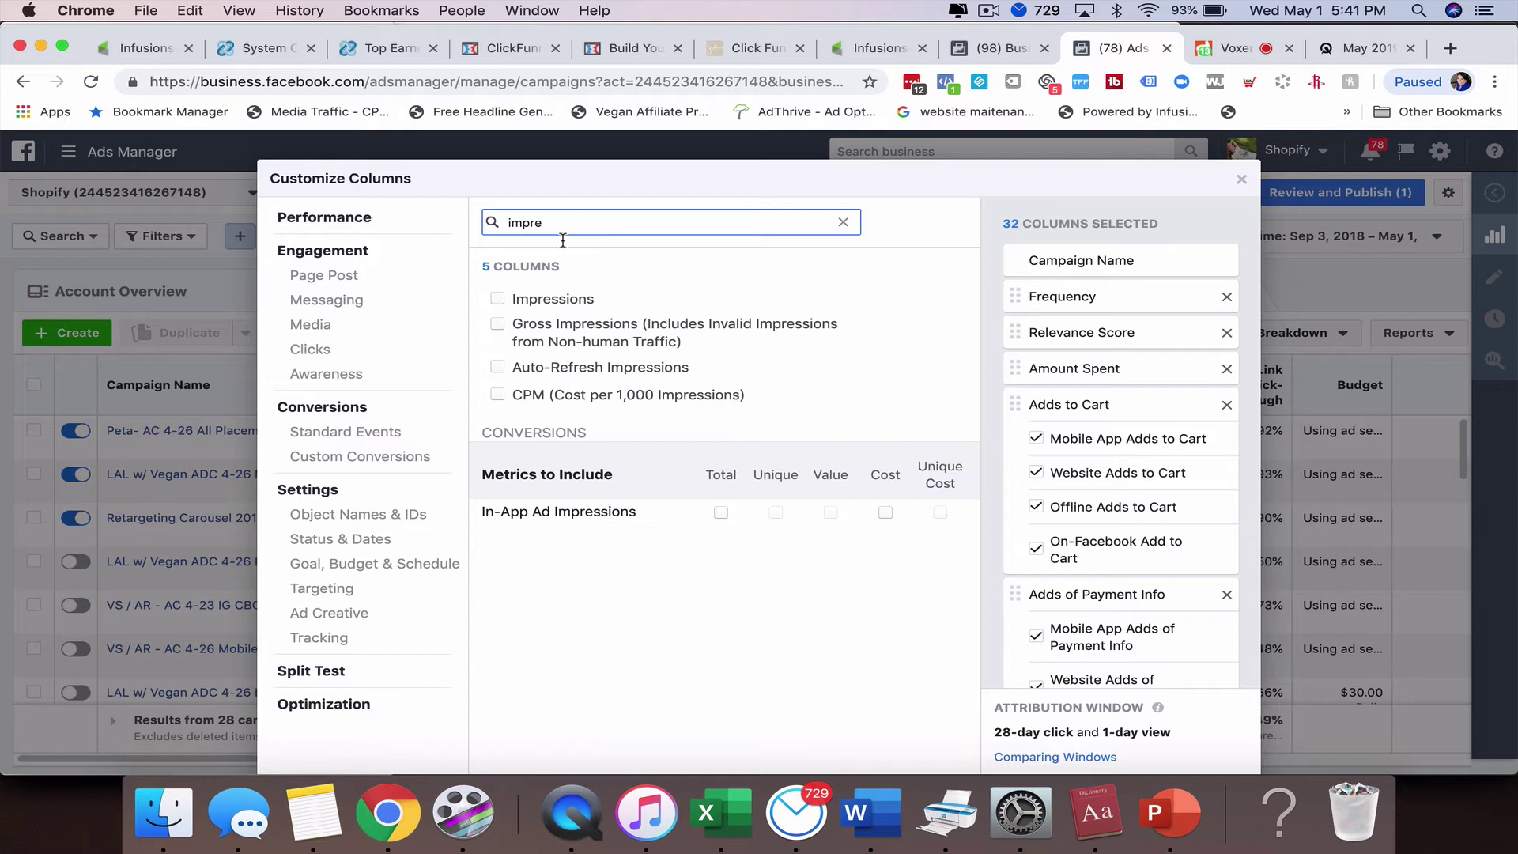
left_click(497, 298)
left_click_drag(580, 226, 442, 227)
type("reach")
left_click(497, 298)
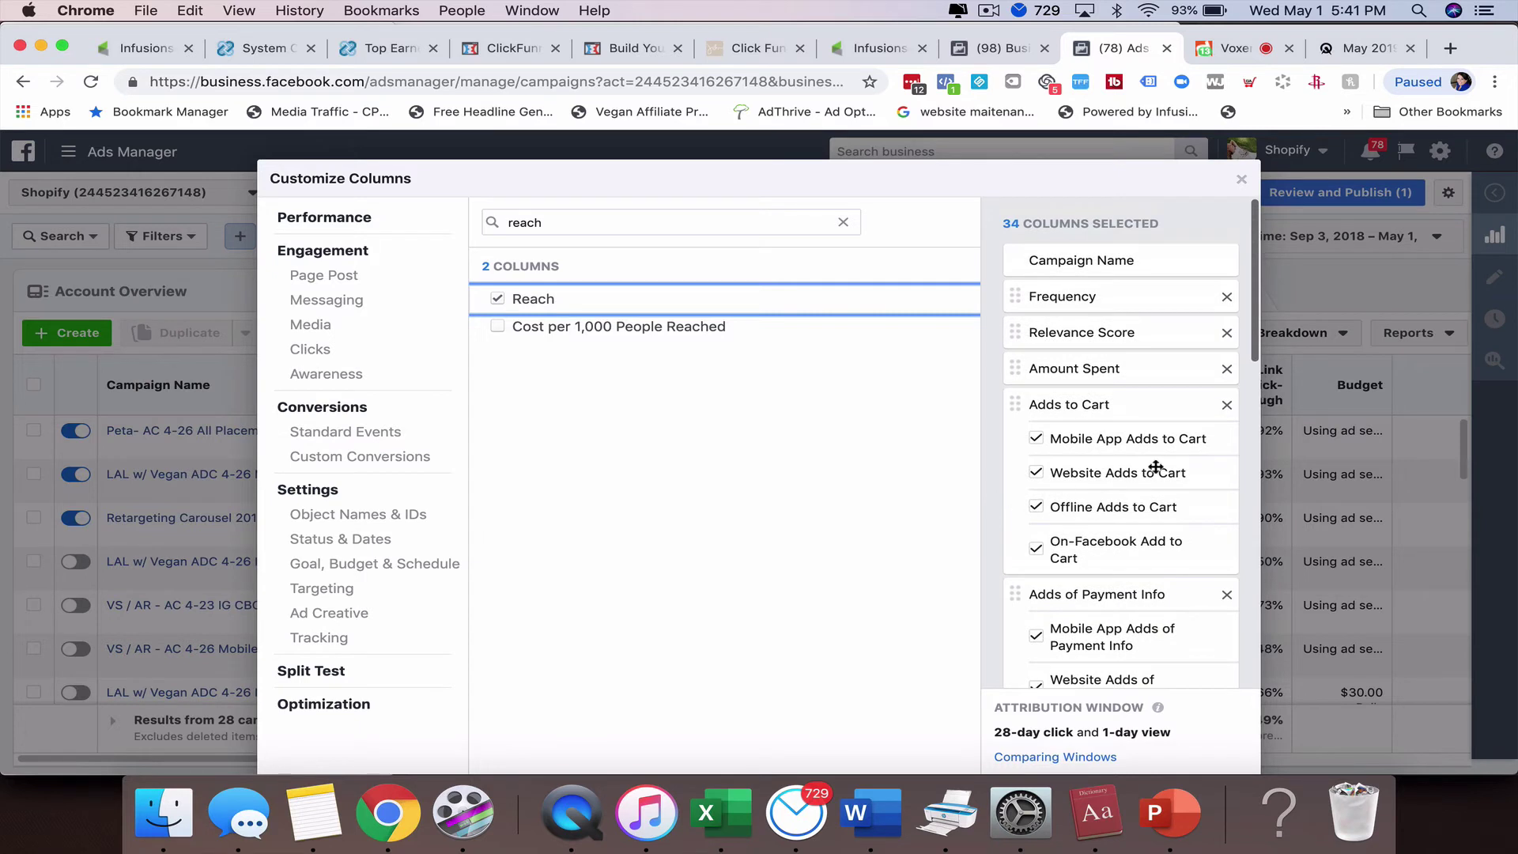
Drag Adds to Cart above Amount Spent, then Adds of Payment Info above Adds to Cart
left_click_drag(1022, 407, 1017, 294)
scroll(1020, 619, "down", 1)
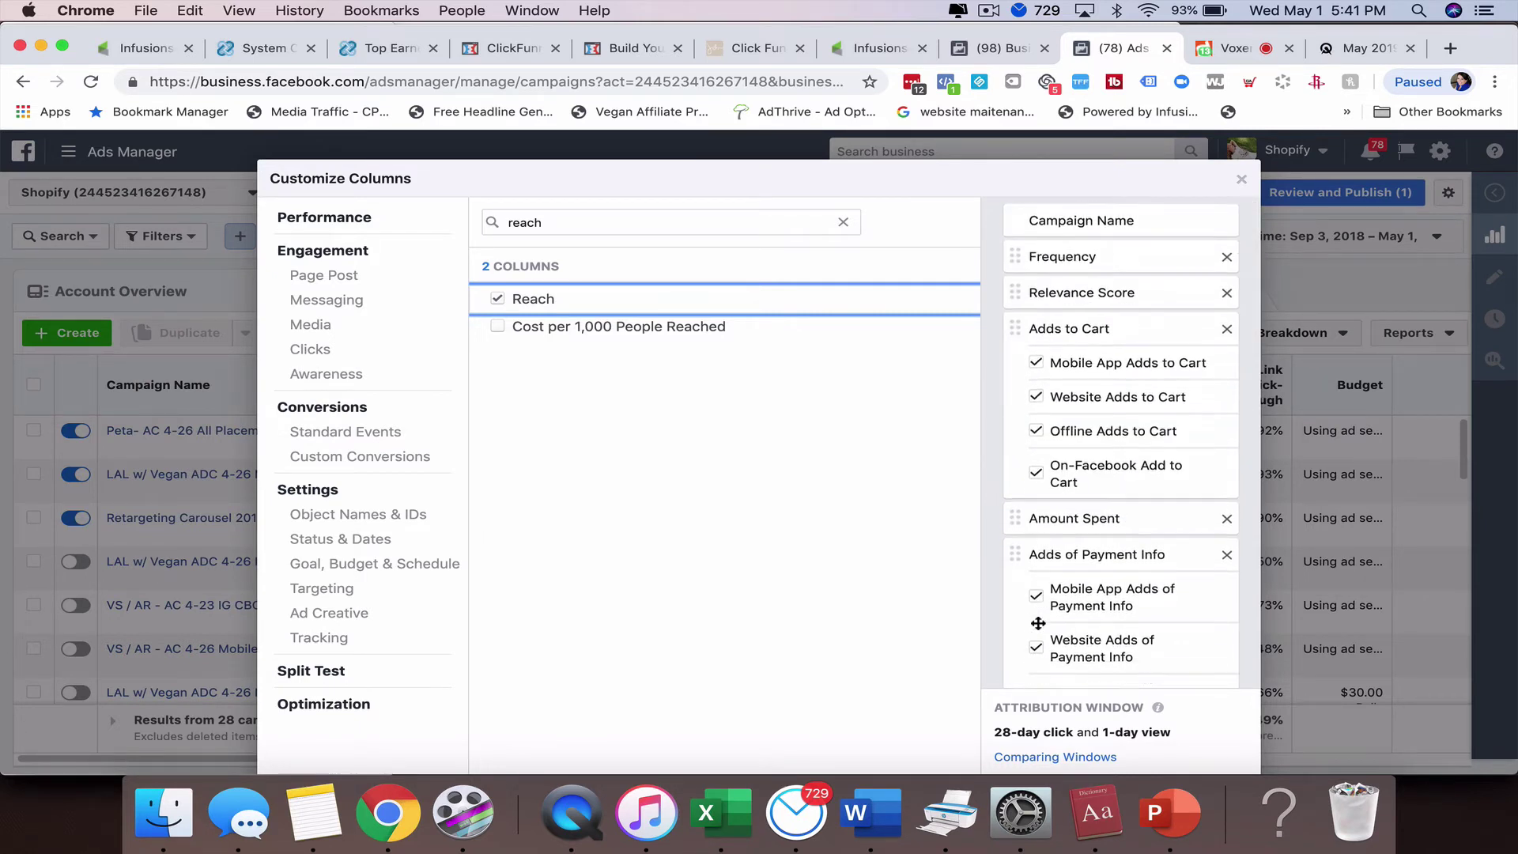
left_click_drag(1015, 556, 1014, 335)
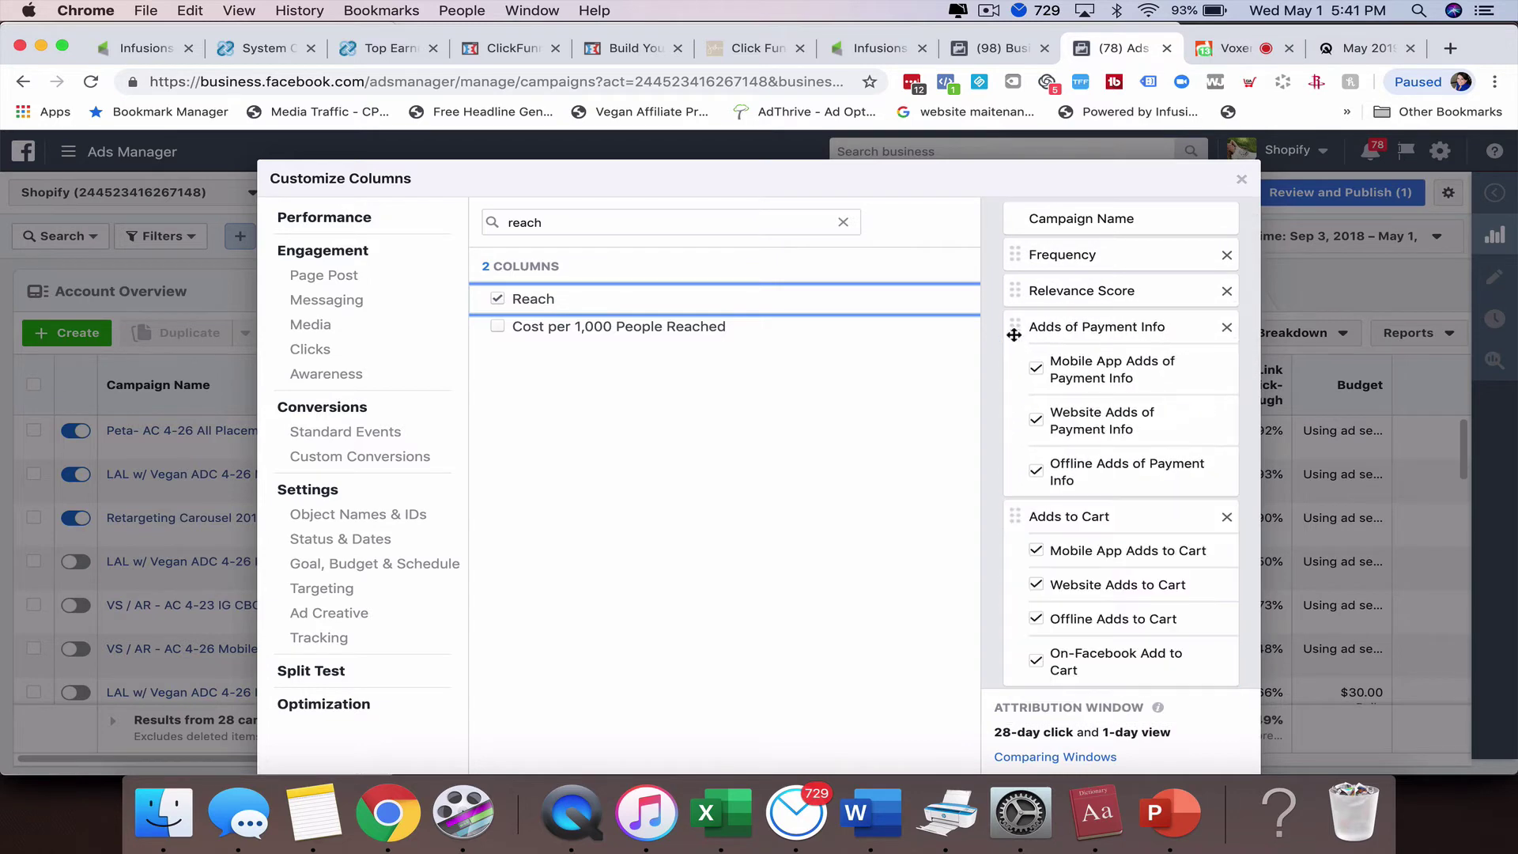
scroll(1055, 624, "down", 10)
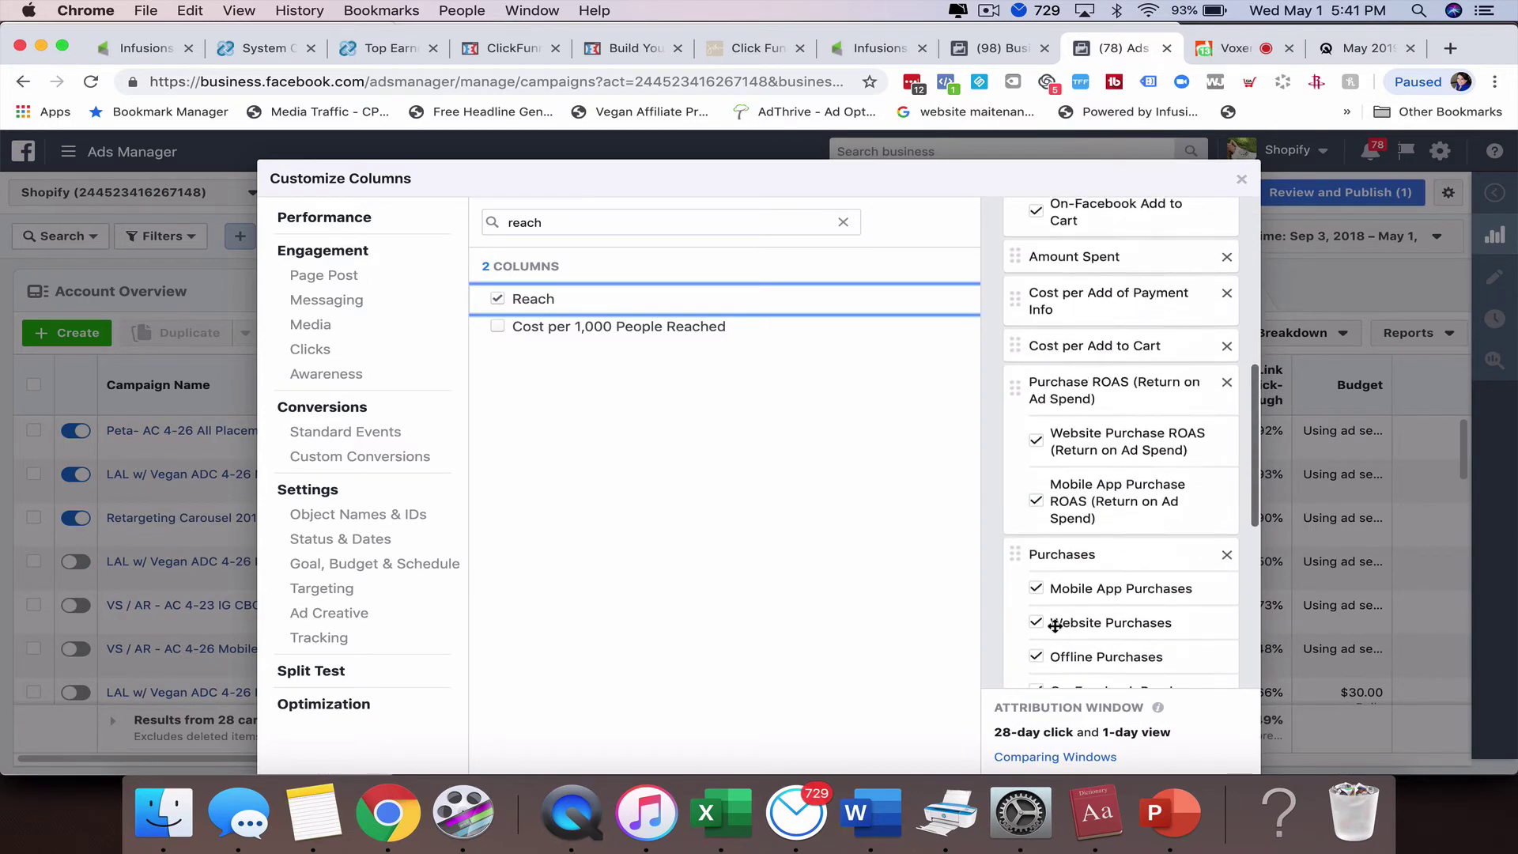
scroll(1055, 625, "down", 5)
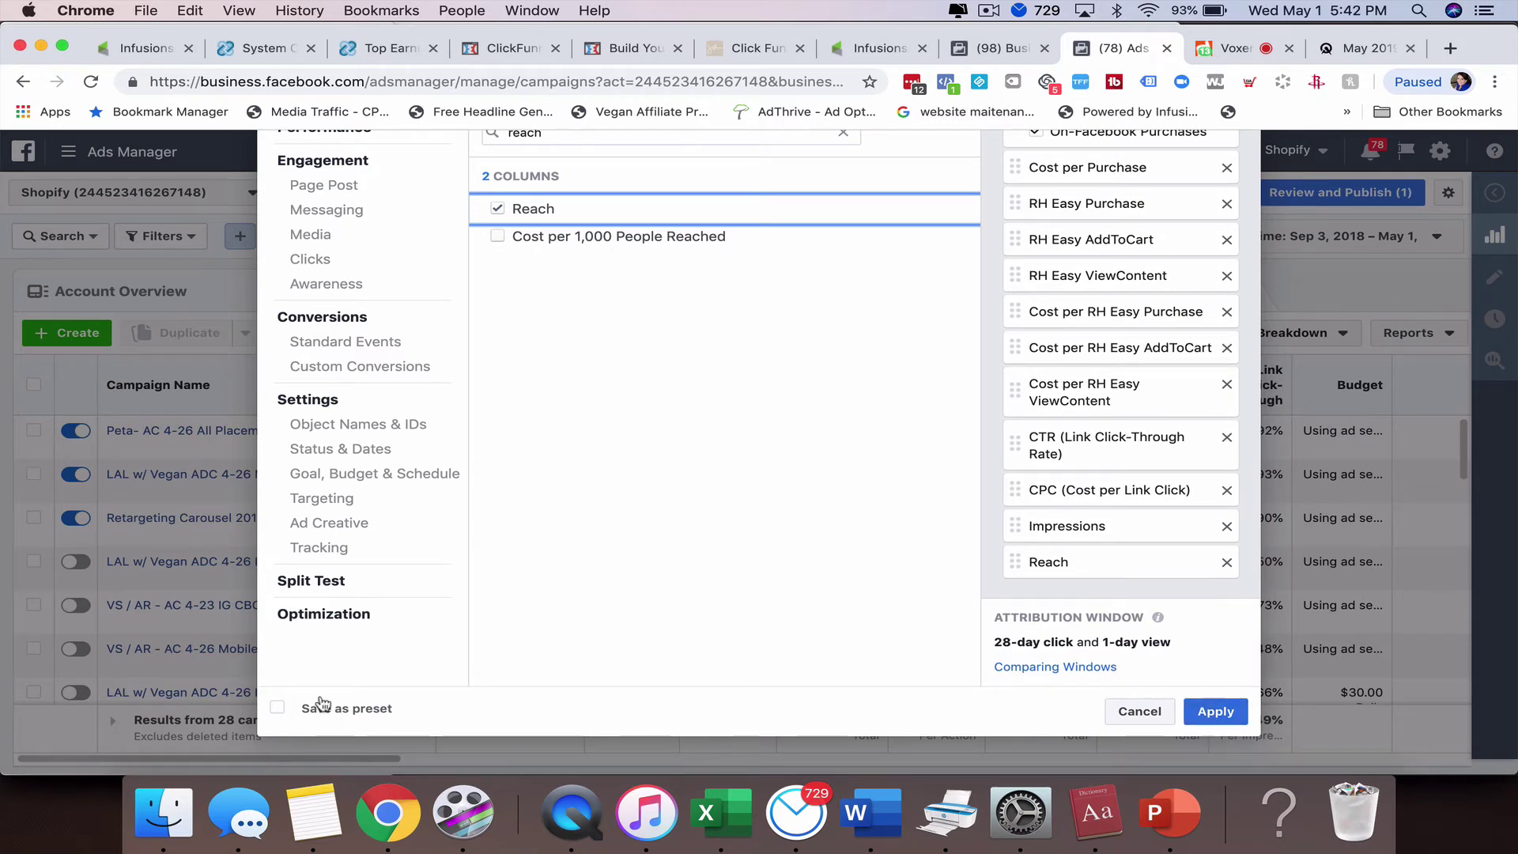
Save the column set as the 'Shopify Reporting' preset and apply it to the campaigns table
left_click(279, 712)
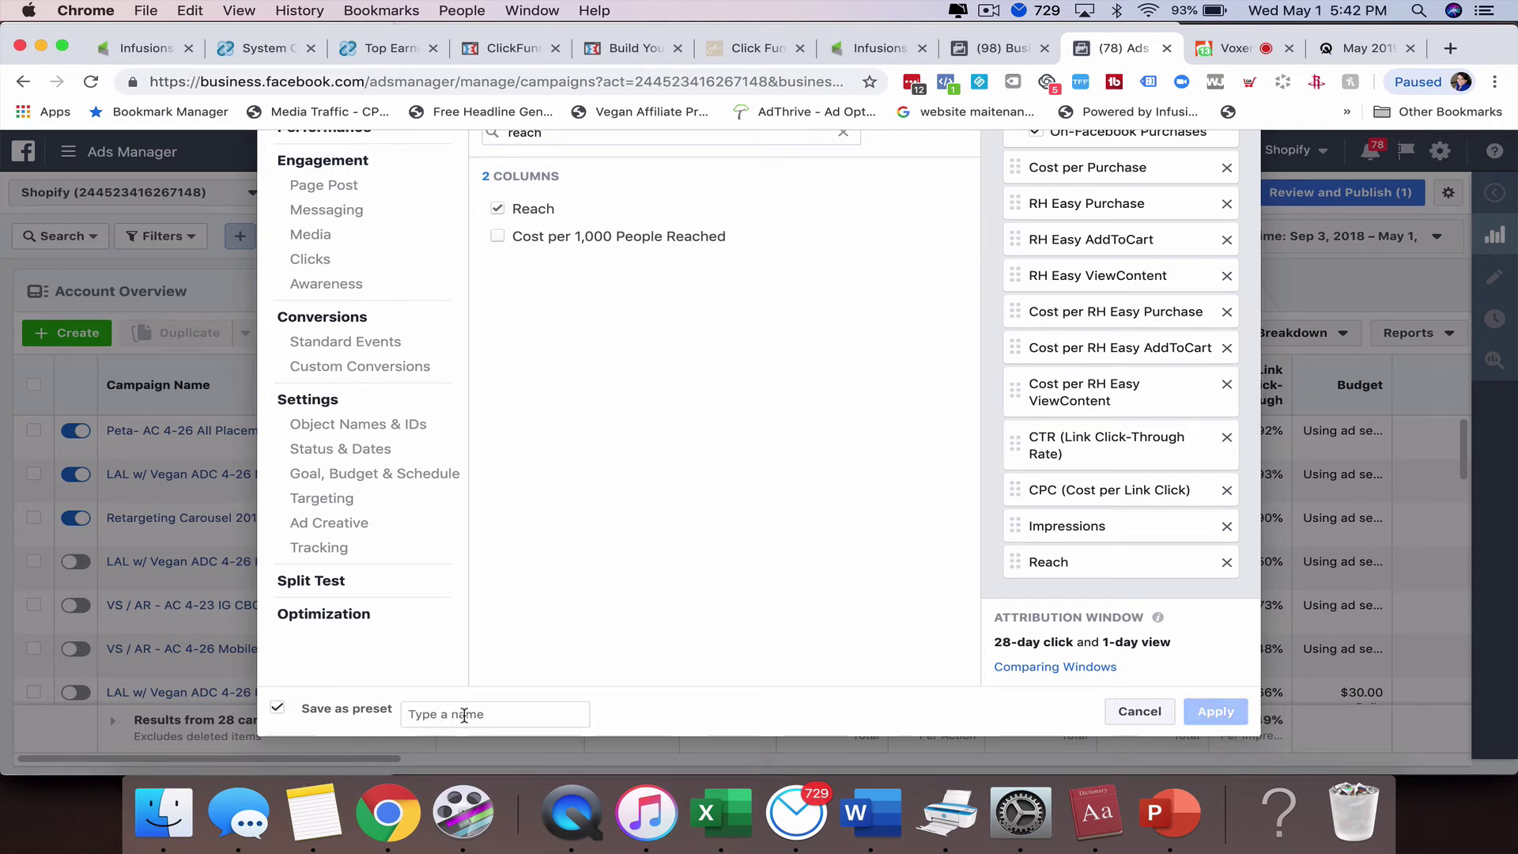
type("Shopify Reporting")
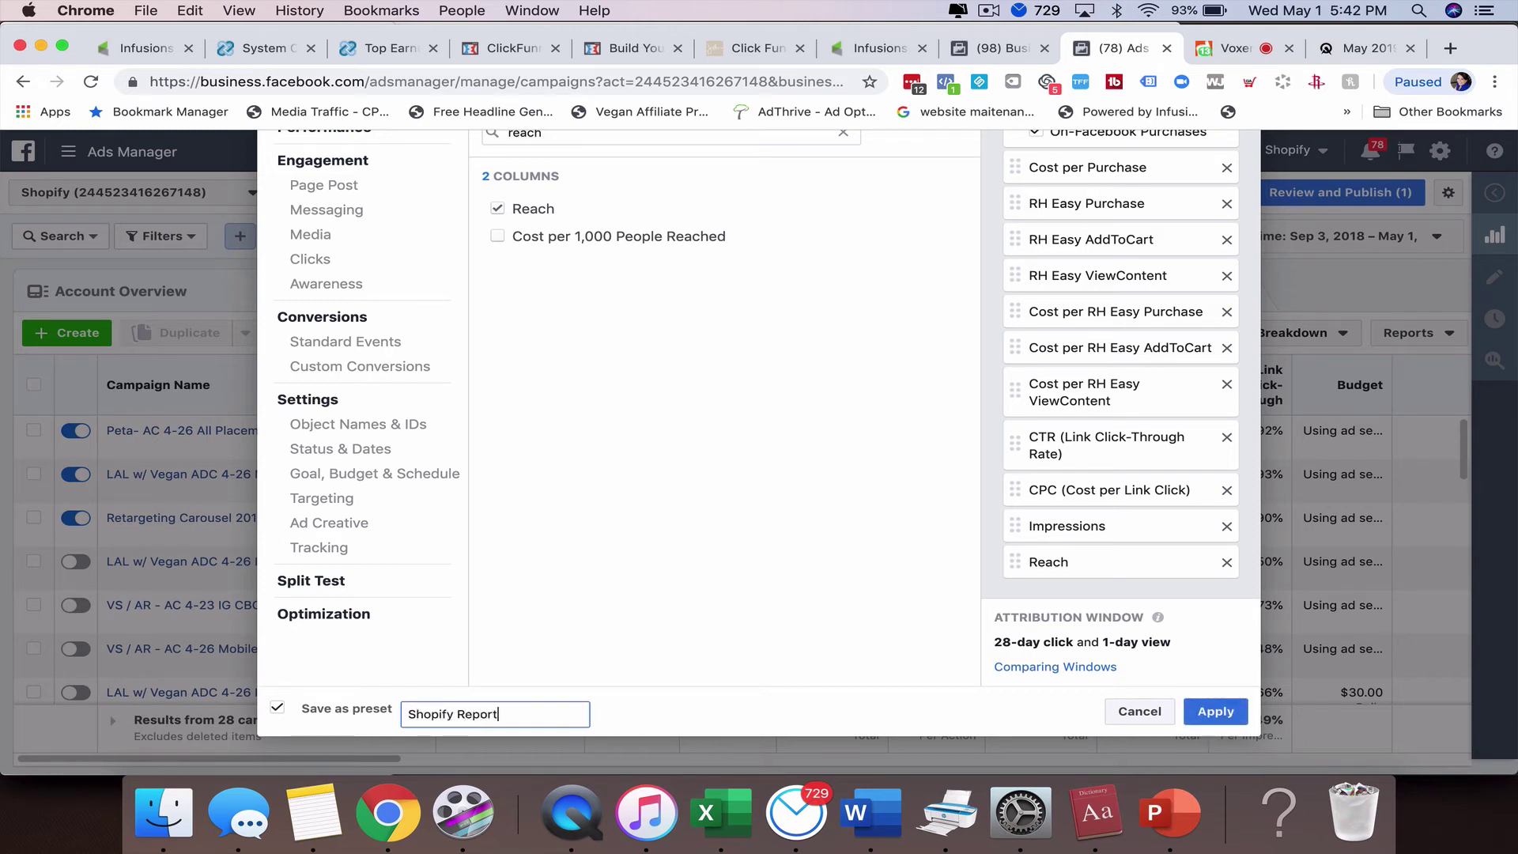
left_click(1214, 712)
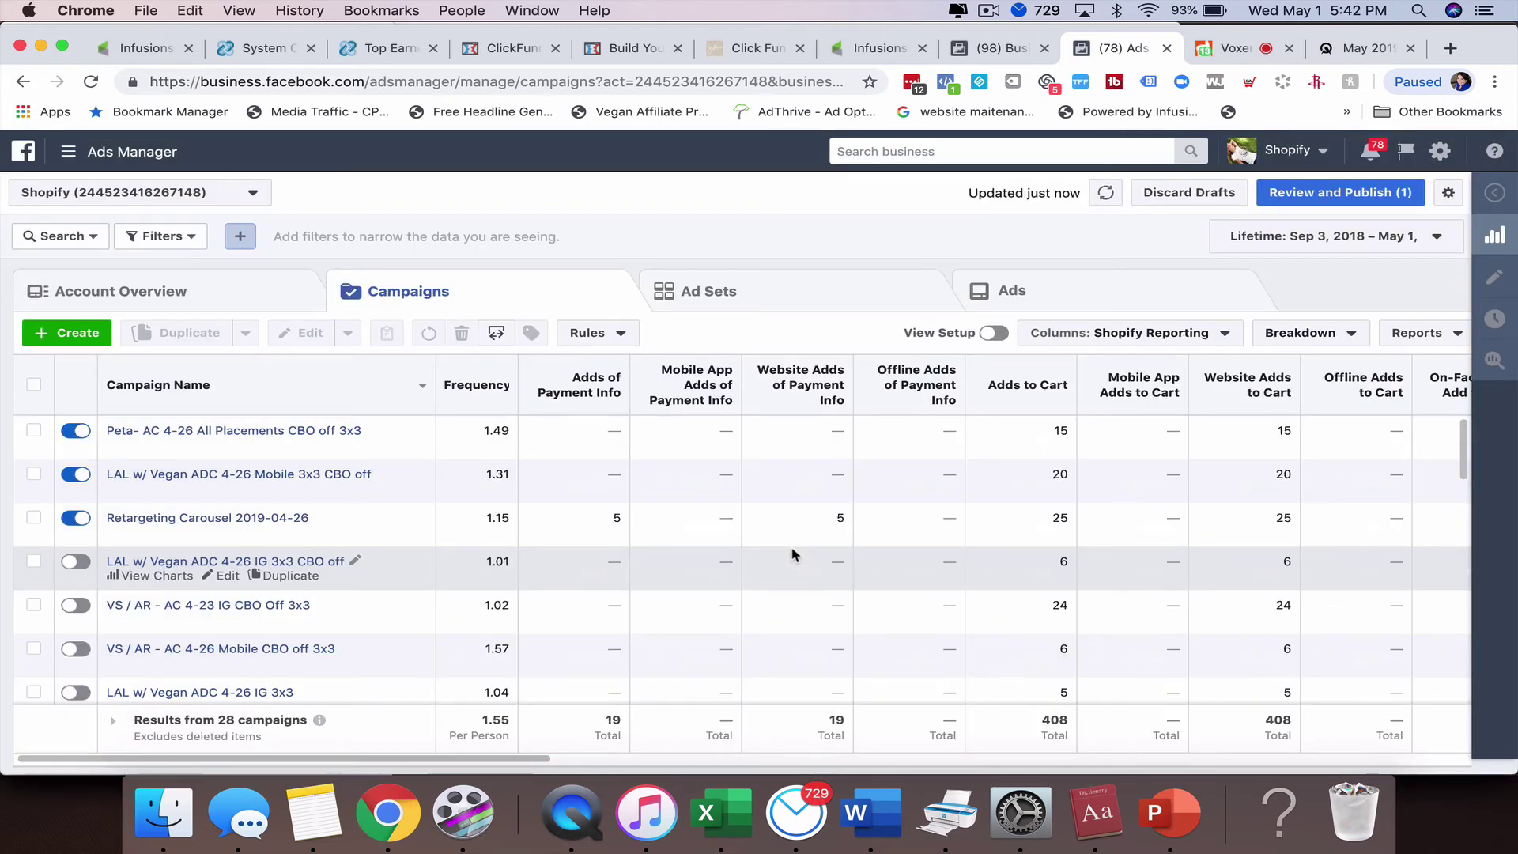
left_click(1154, 332)
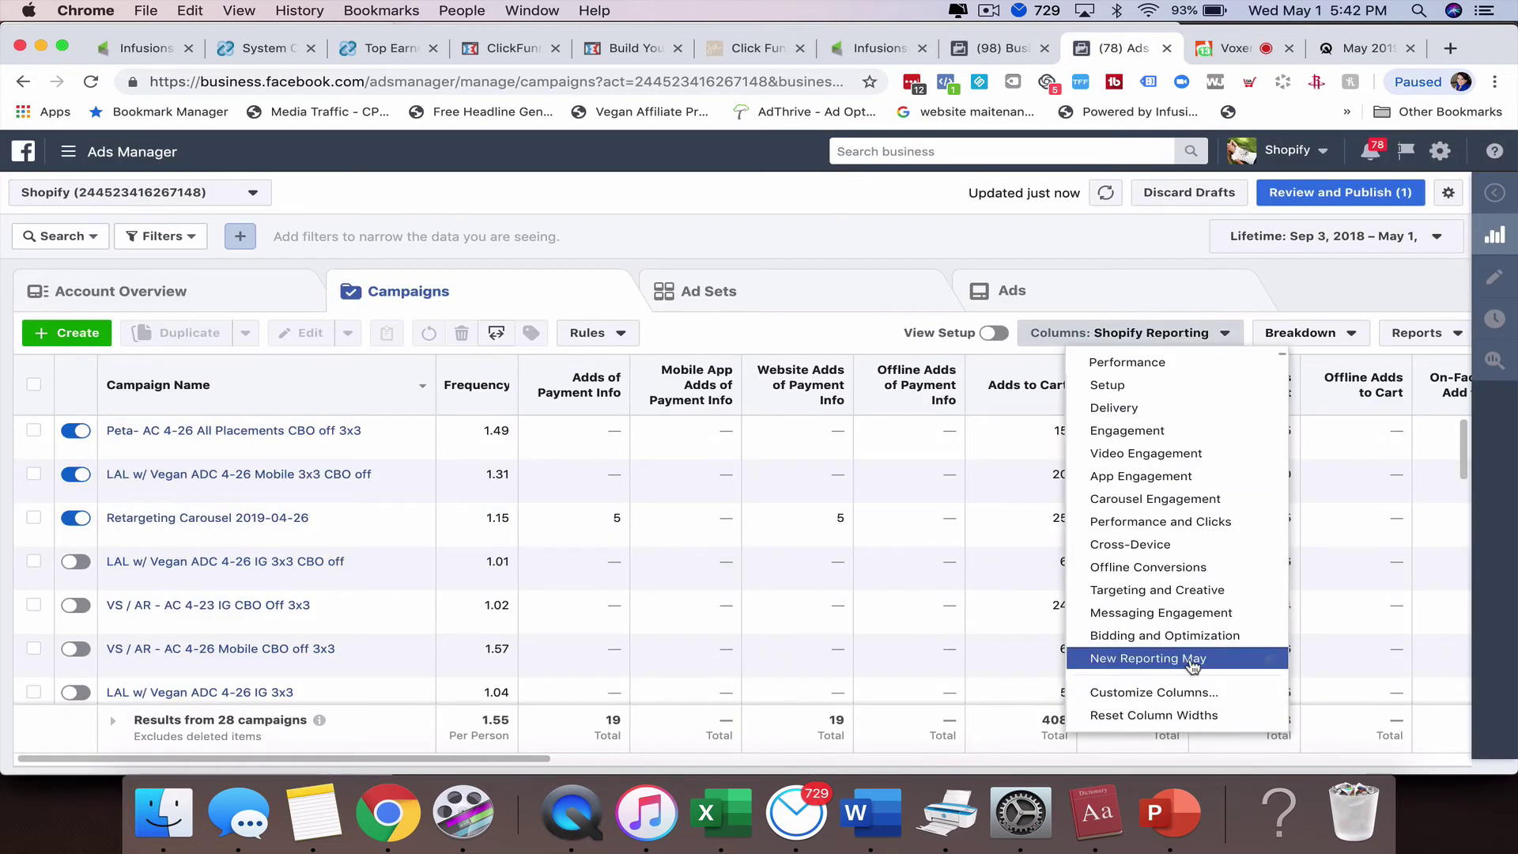
scroll(1202, 688, "down", 1)
scroll(1204, 694, "up", 1)
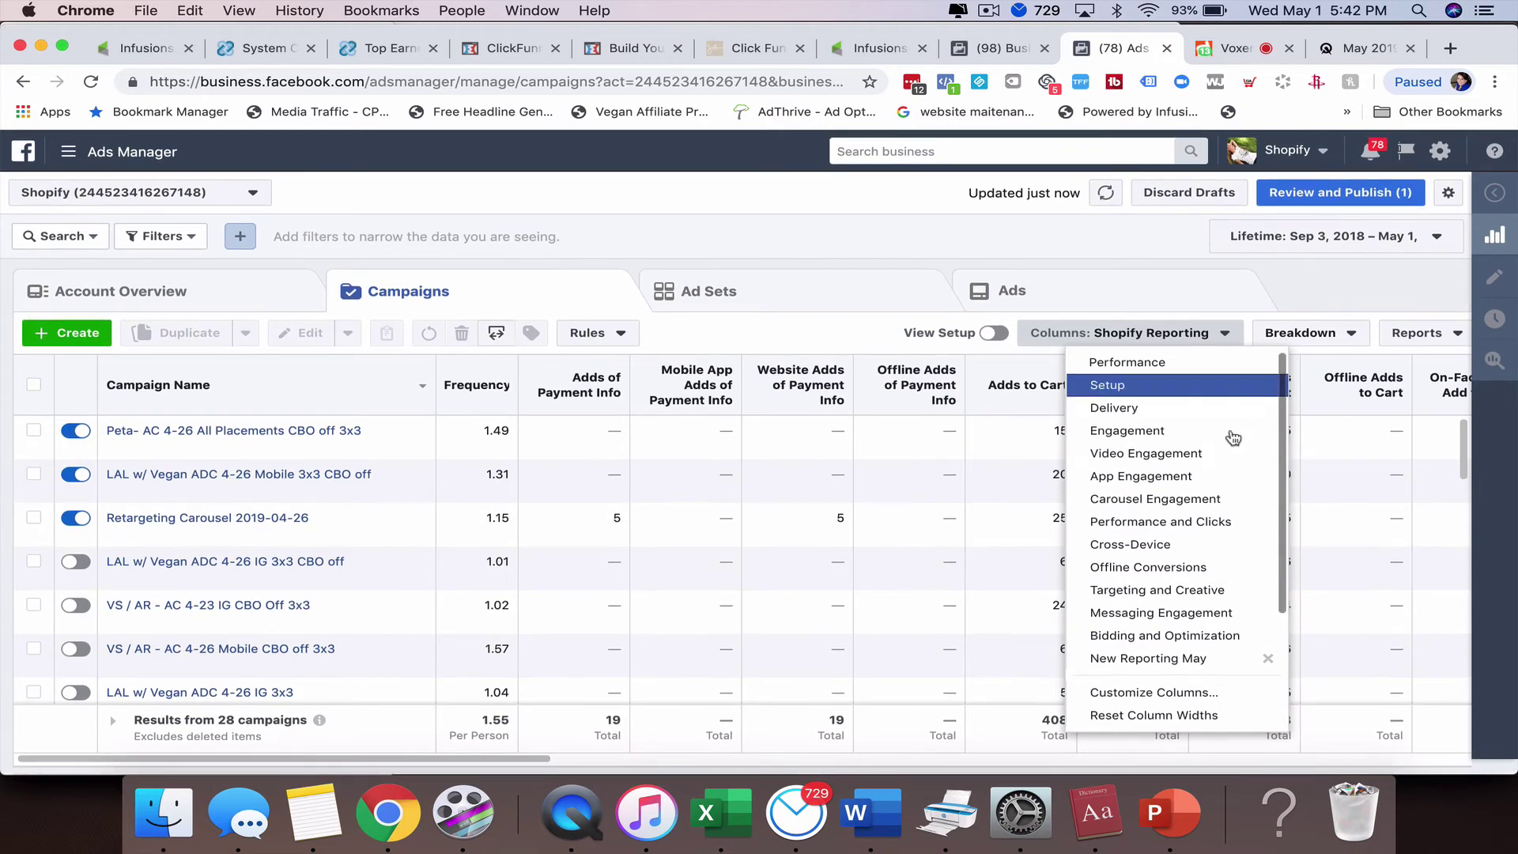
left_click(1307, 278)
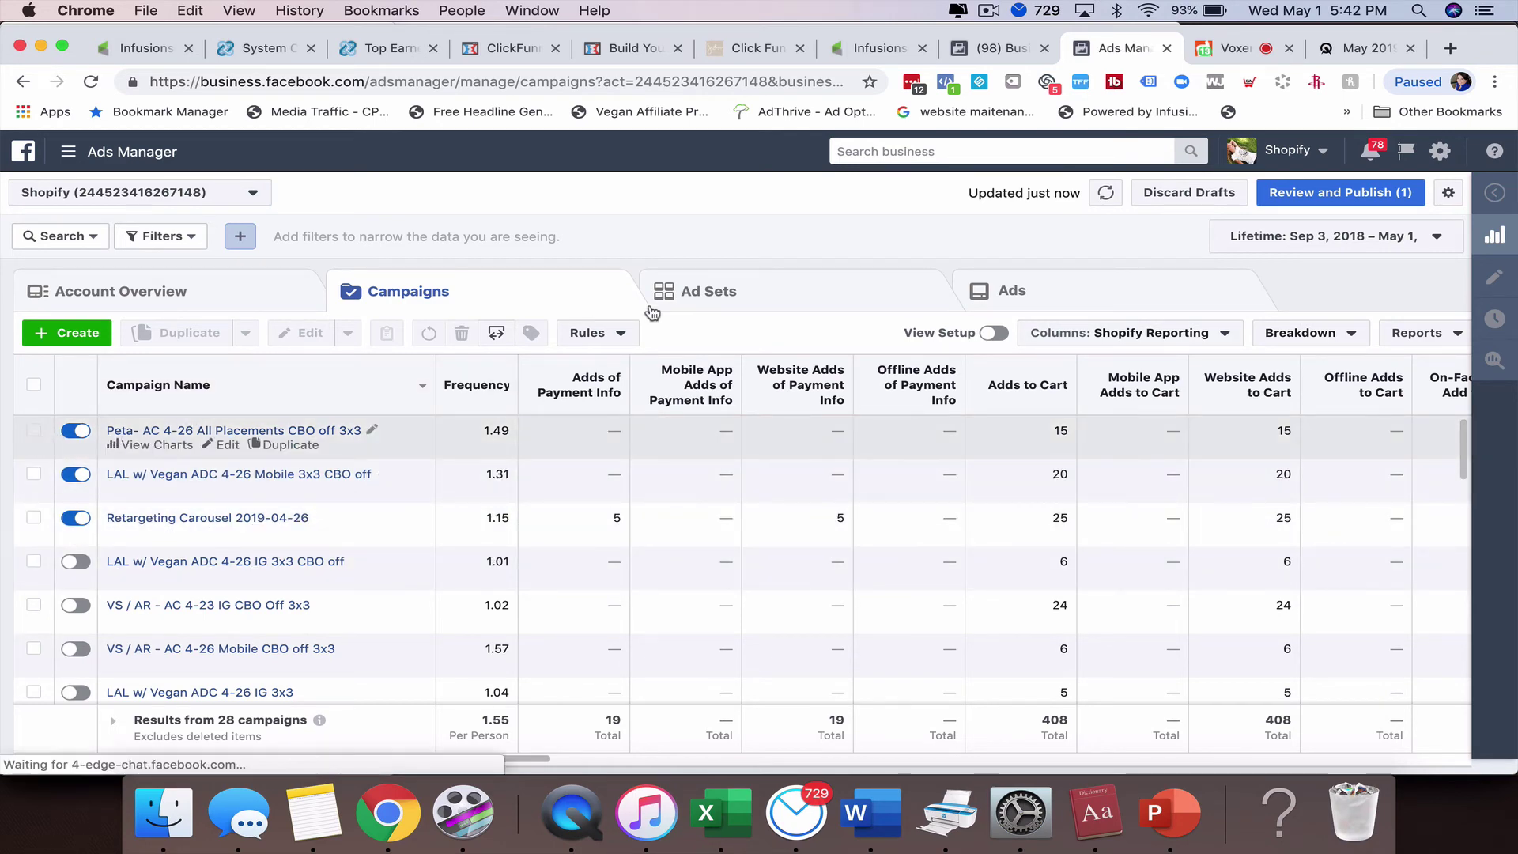
Select the first Peta campaign and review its ad sets and ads metrics across to Reach
left_click(32, 432)
left_click(696, 293)
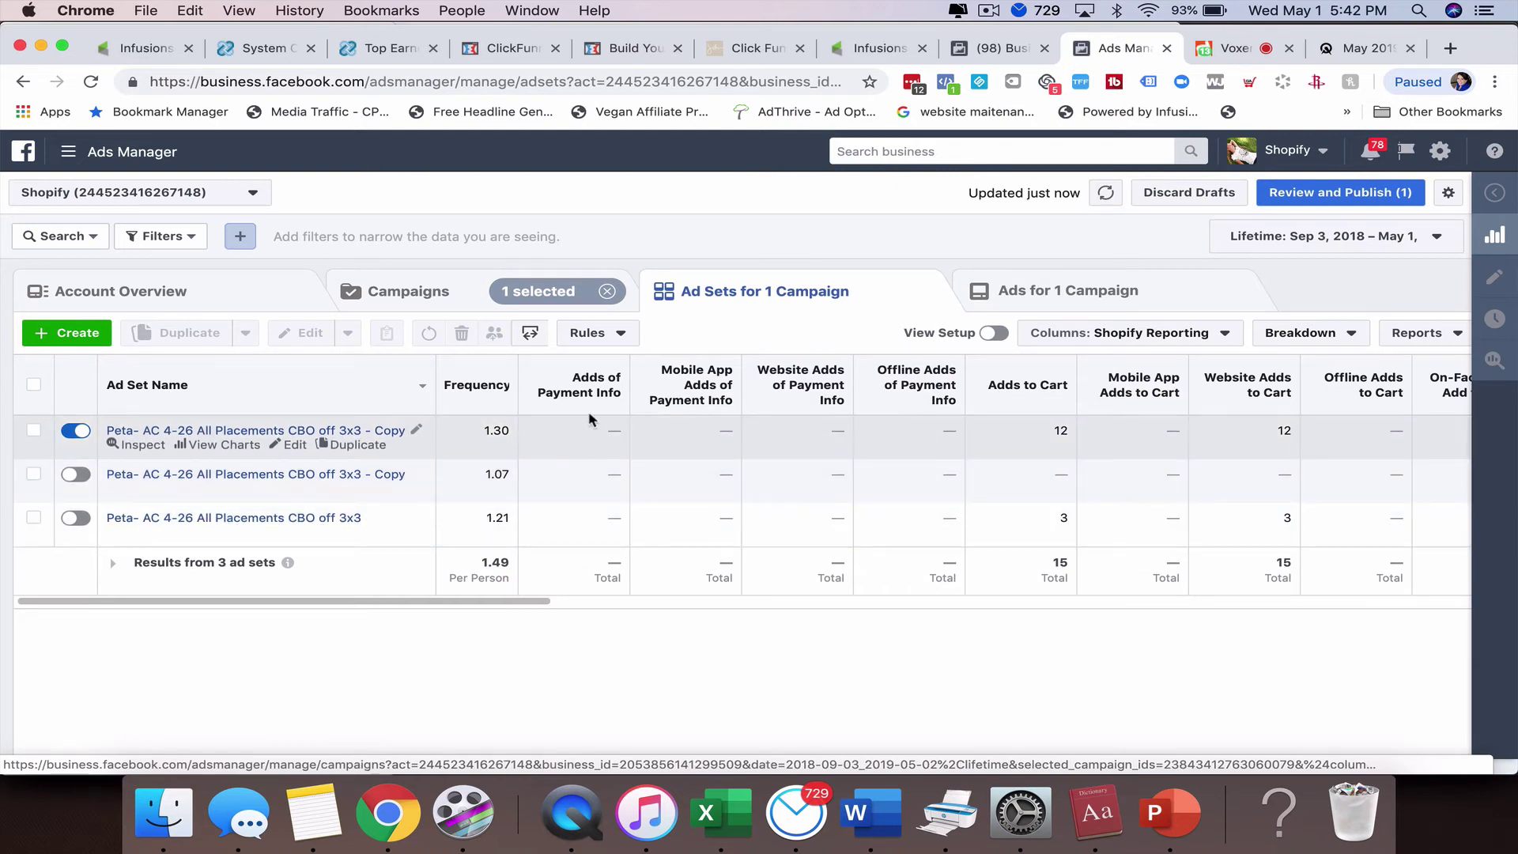
scroll(999, 445, "right", 5)
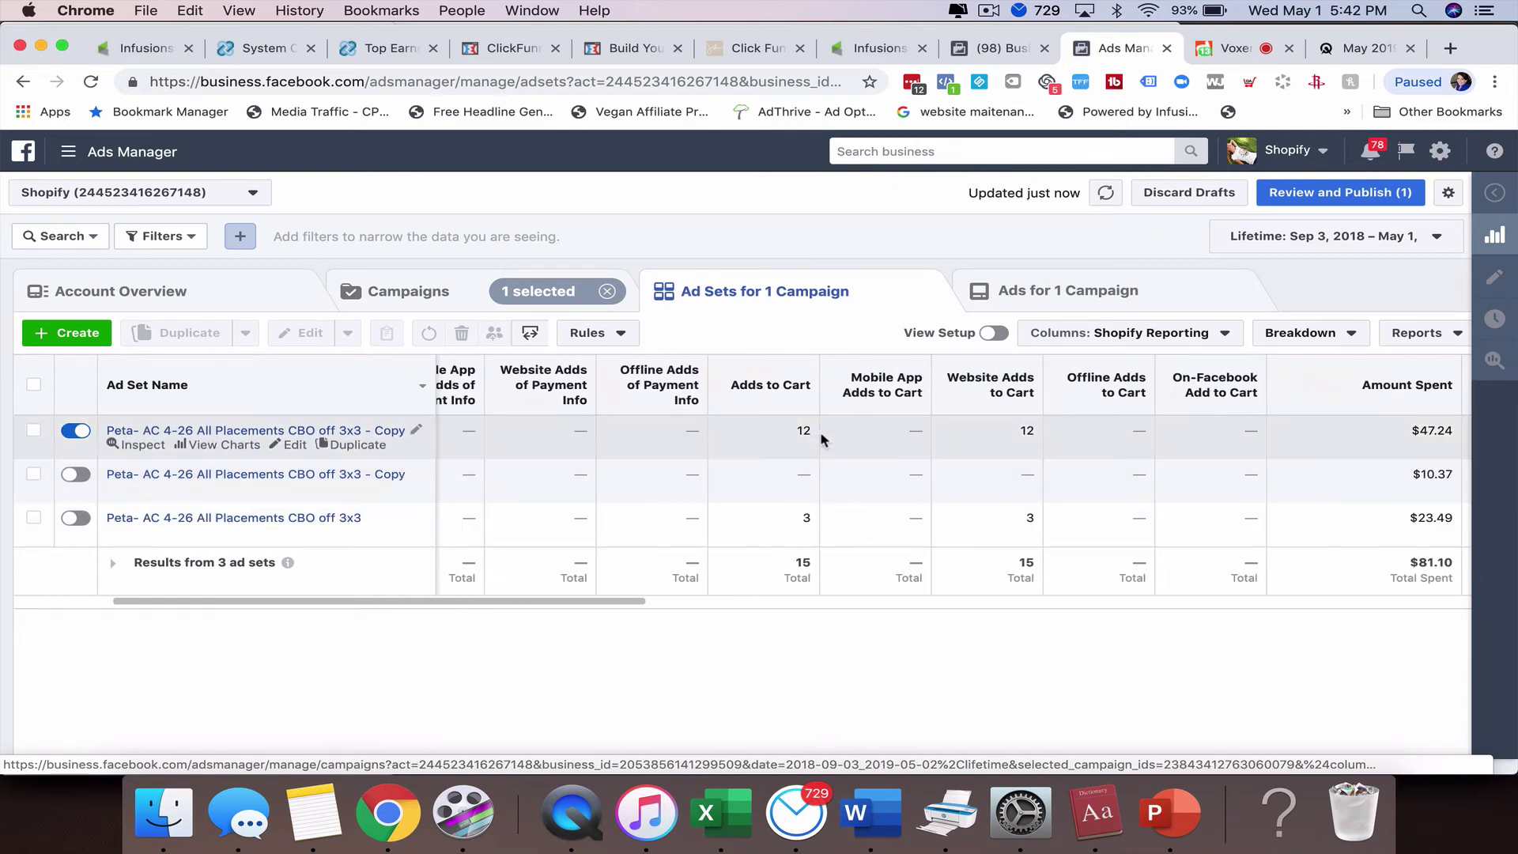
scroll(943, 447, "right", 8)
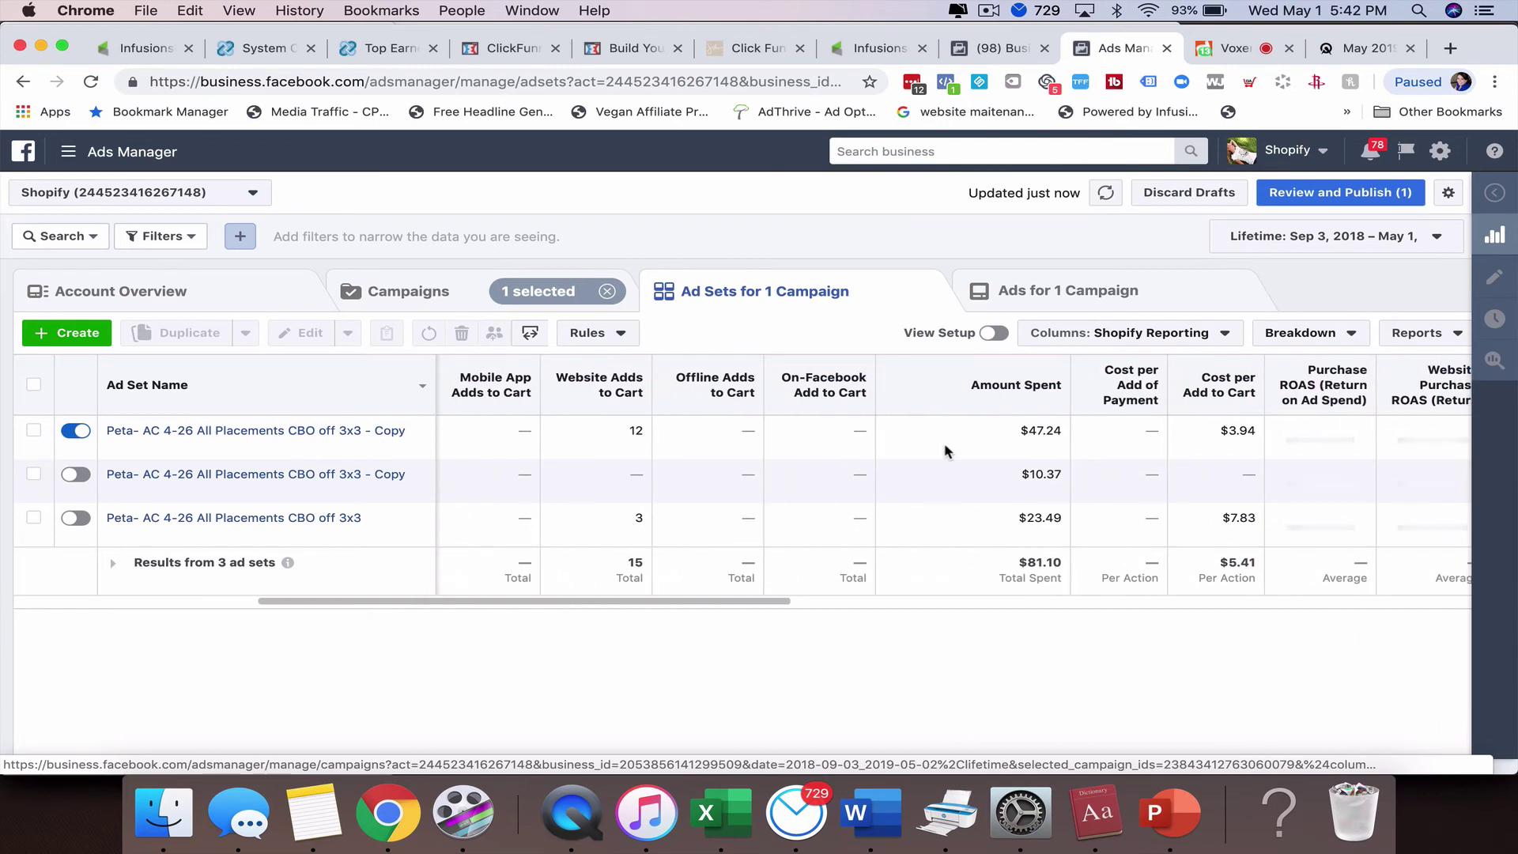
scroll(1052, 436, "right", 13)
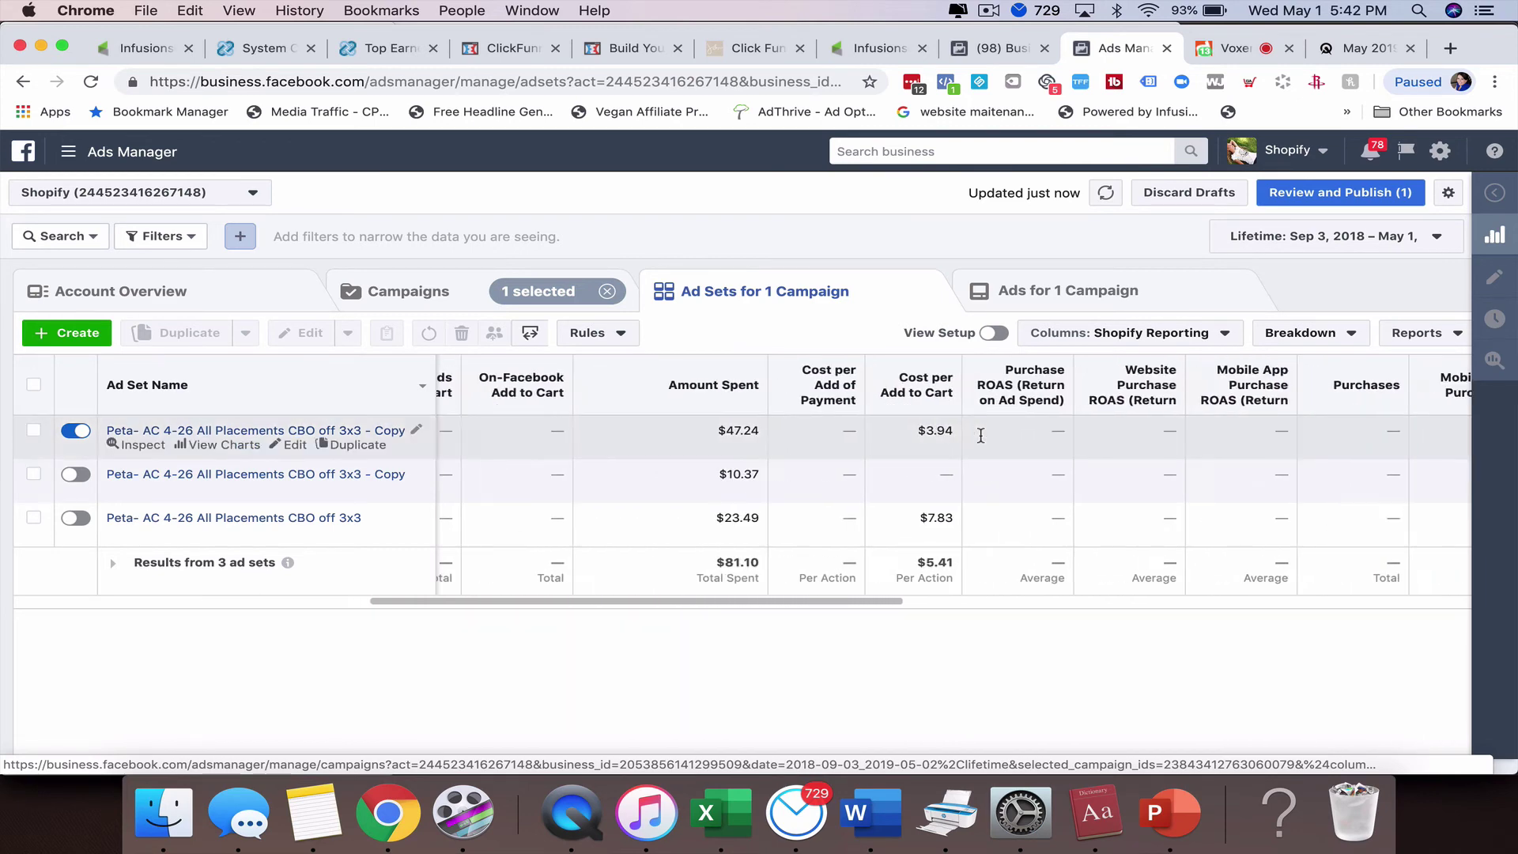
scroll(983, 441, "right", 15)
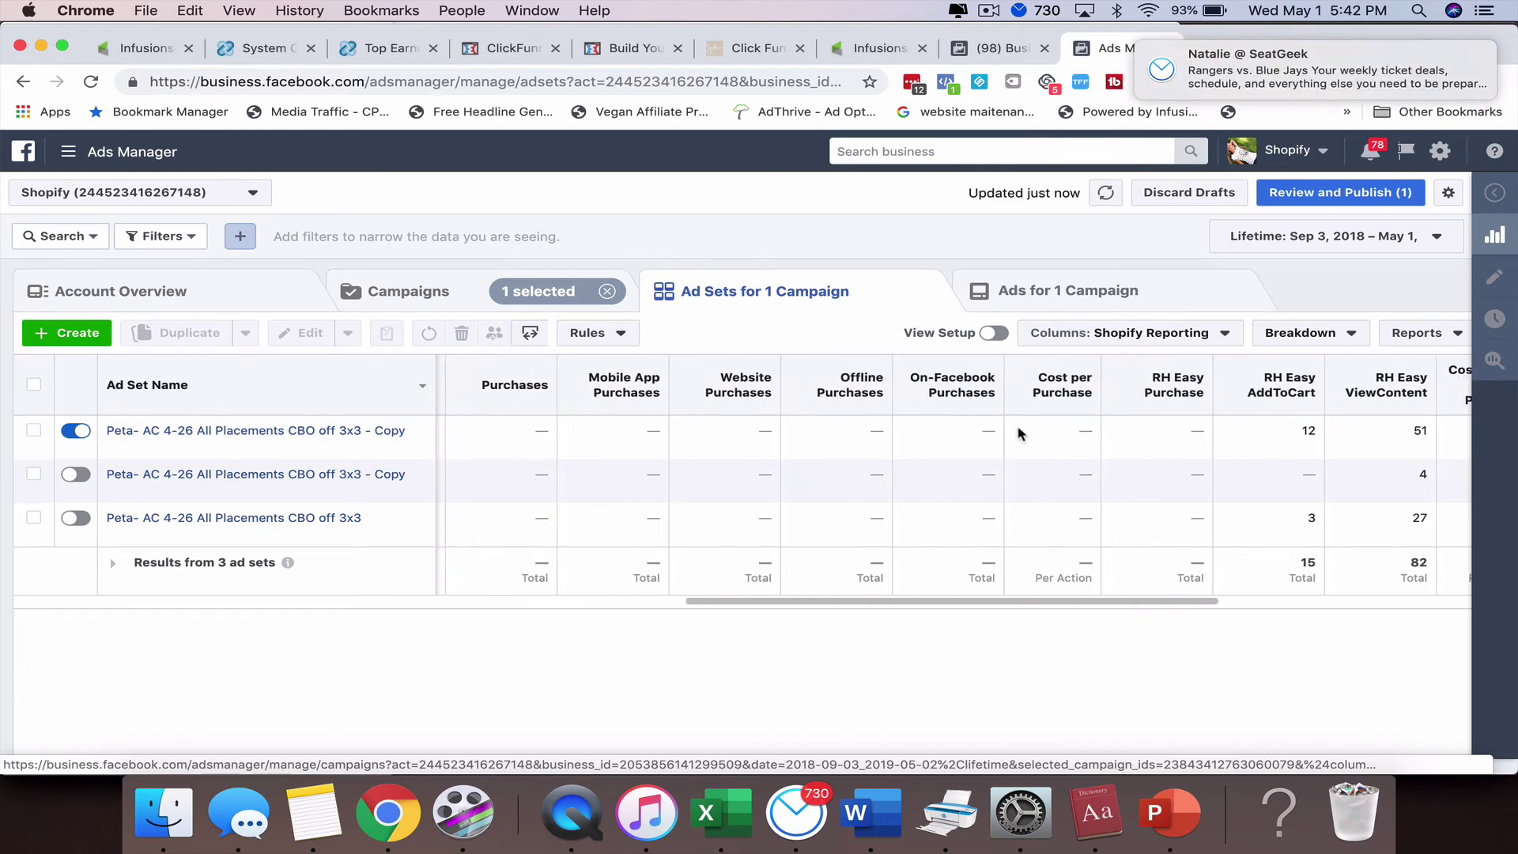
scroll(1198, 439, "right", 5)
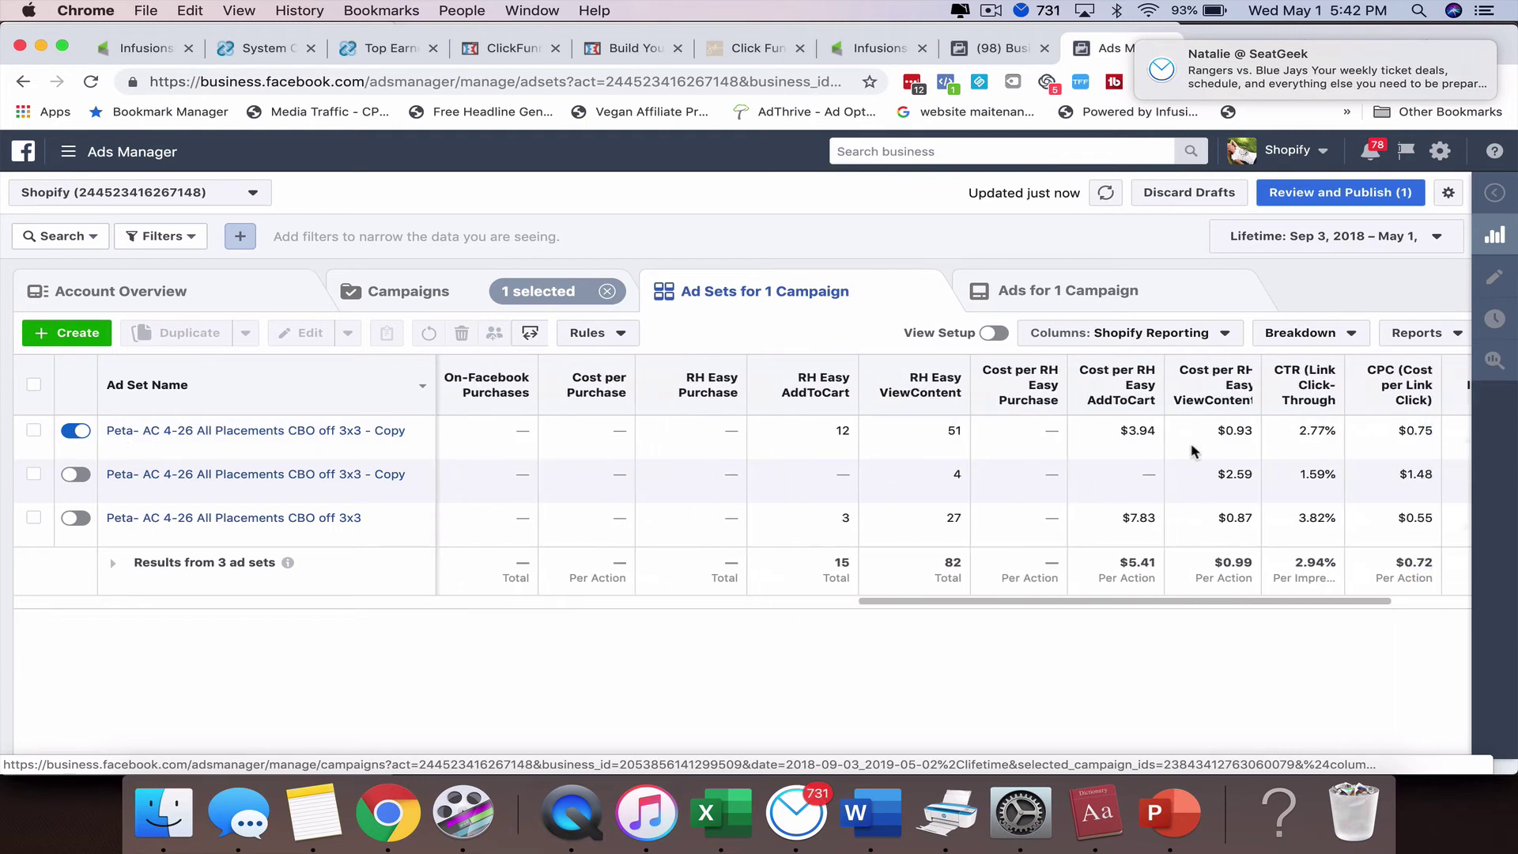
scroll(1186, 449, "right", 1)
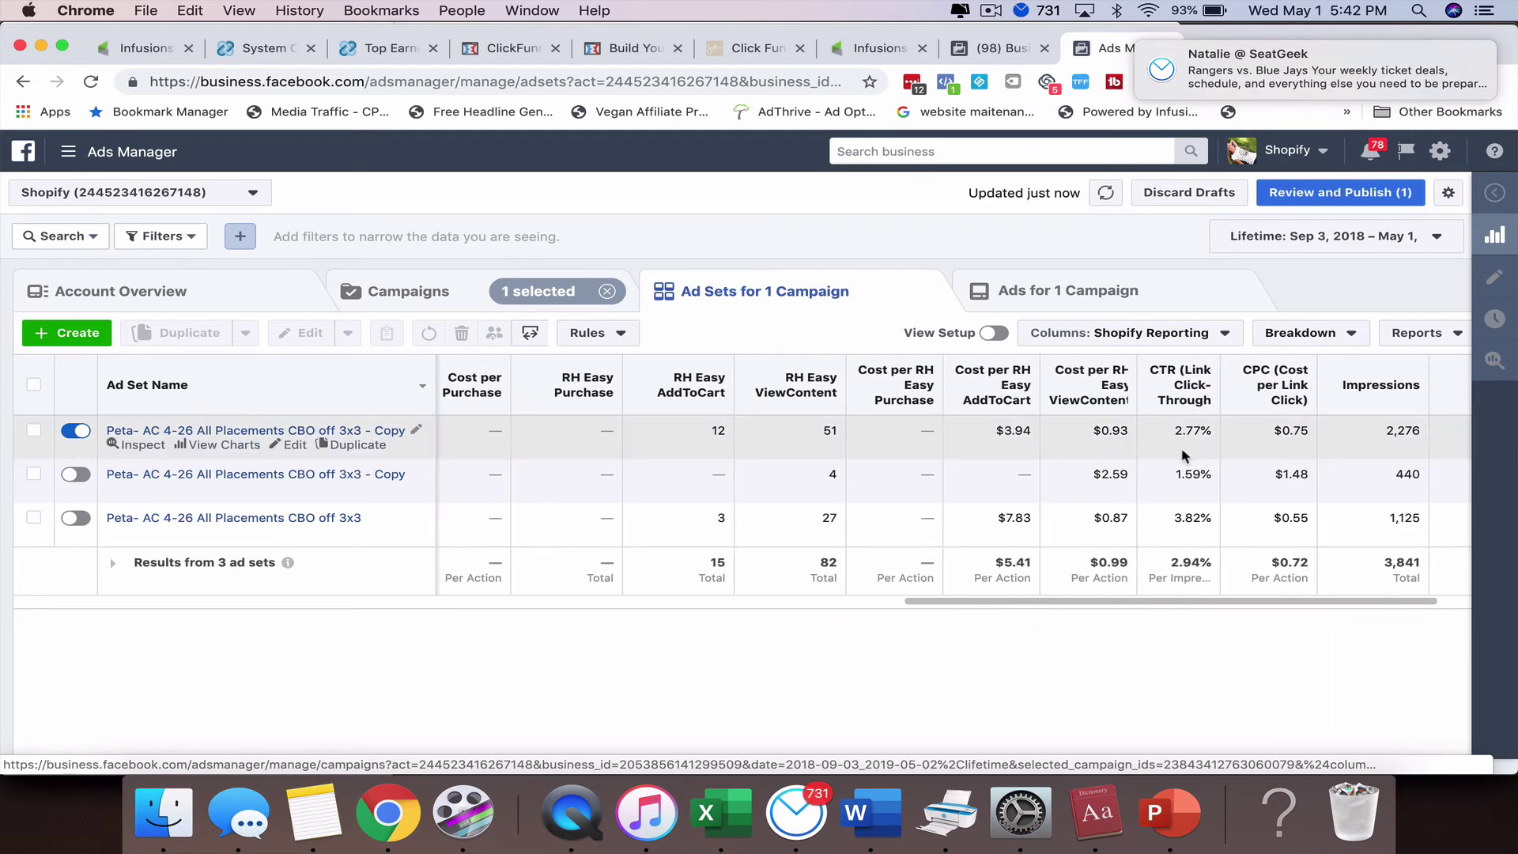
scroll(1183, 456, "right", 2)
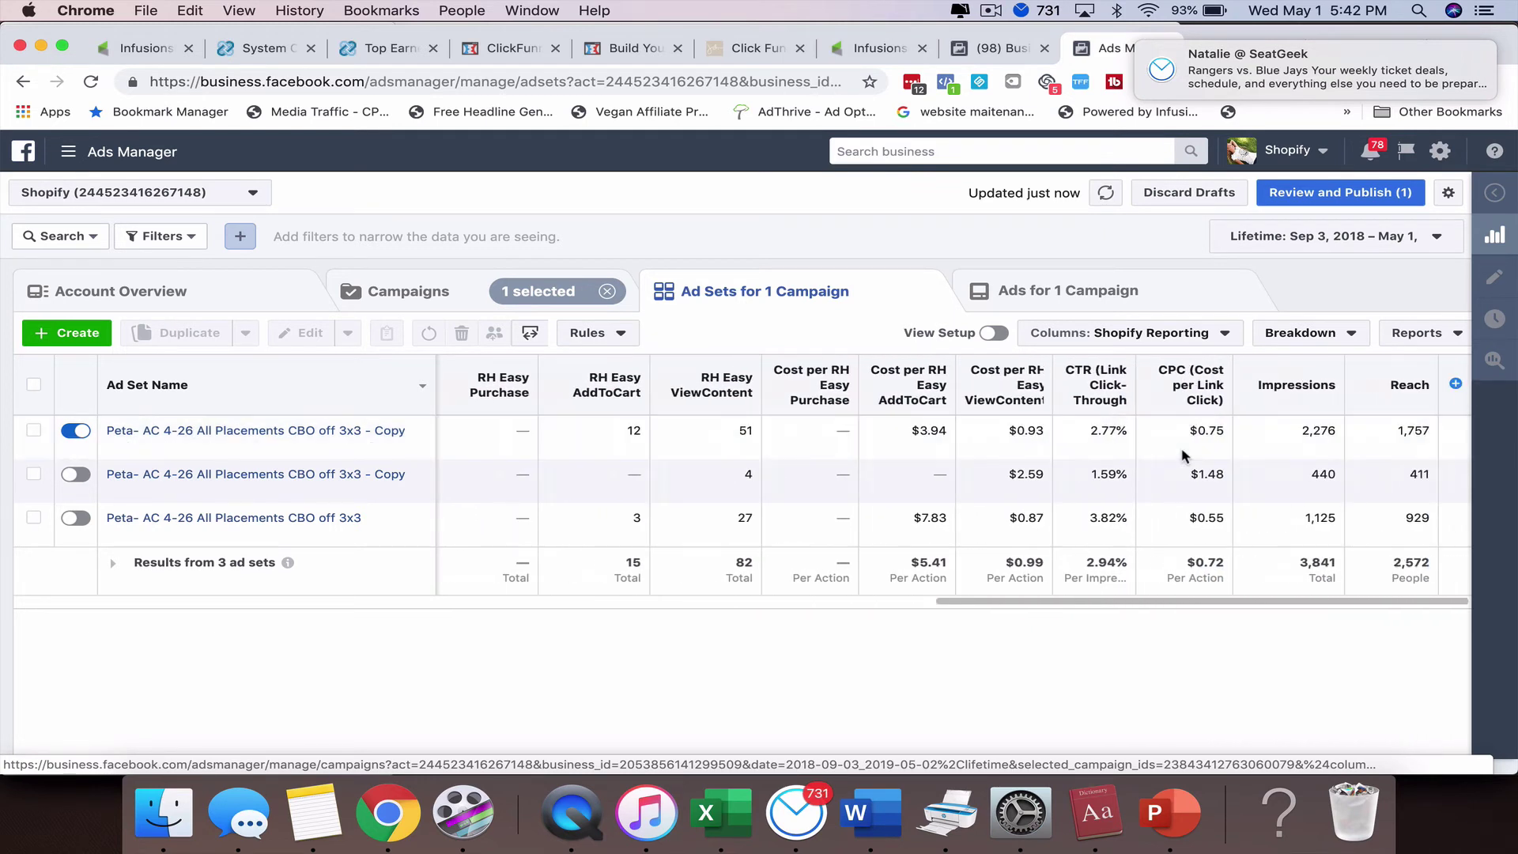
left_click(1059, 289)
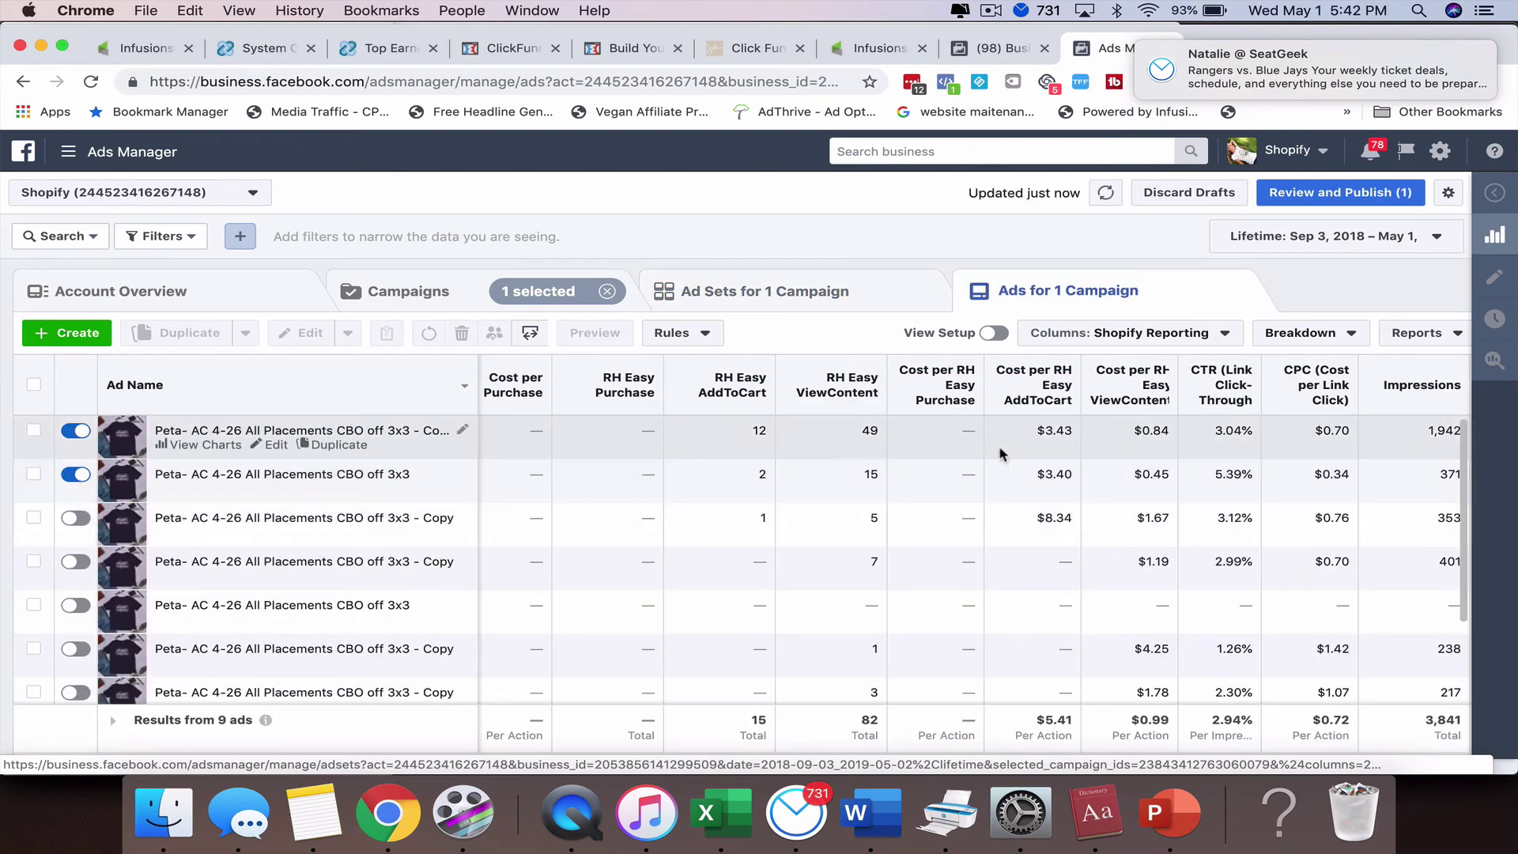
scroll(933, 395, "right", 3)
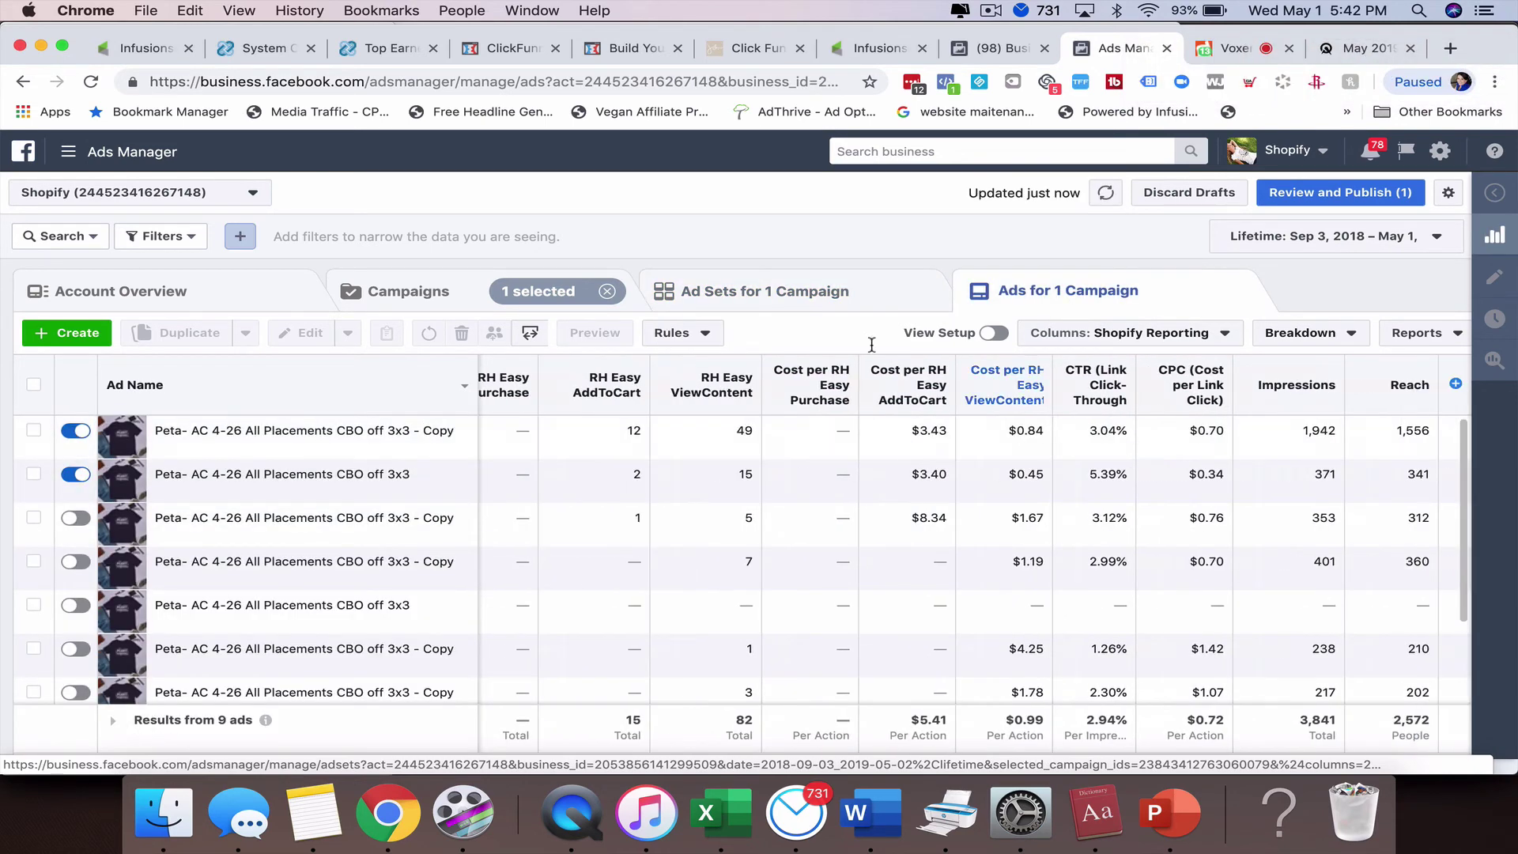
left_click(376, 298)
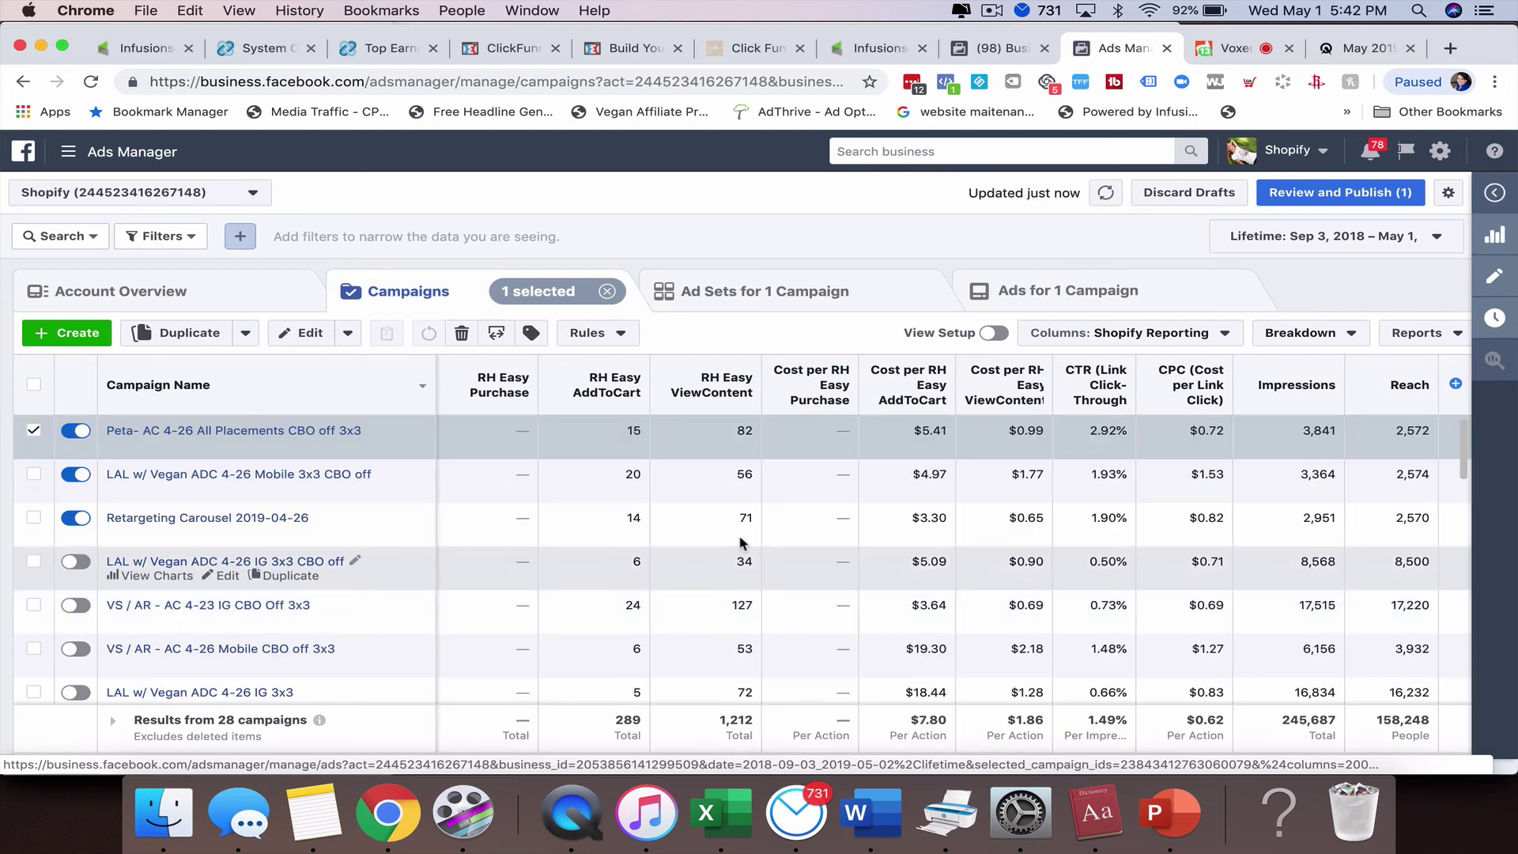
scroll(696, 522, "left", 3)
scroll(696, 528, "right", 5)
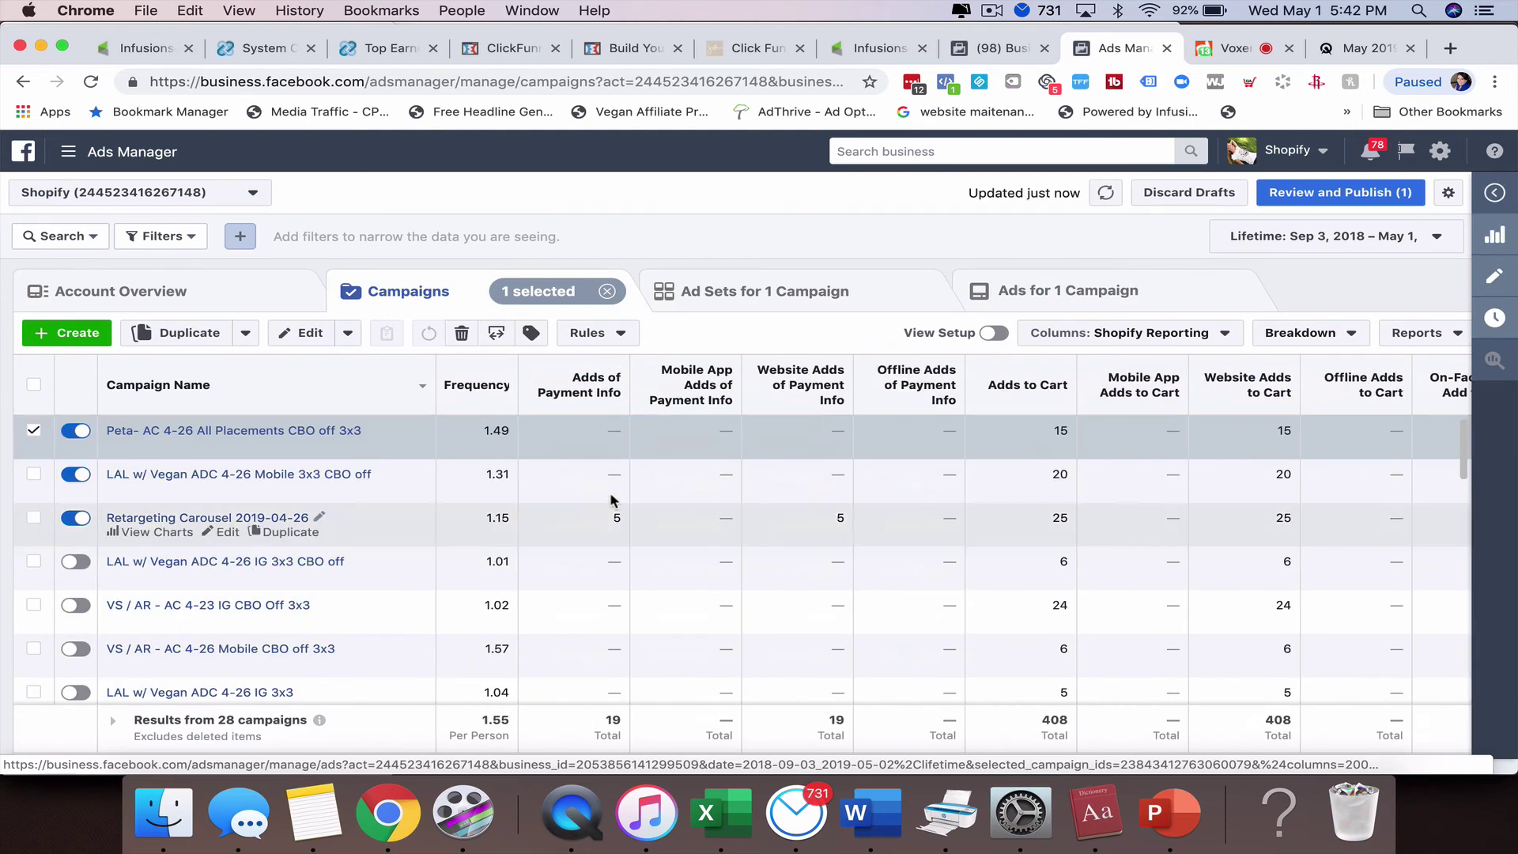
scroll(743, 462, "right", 3)
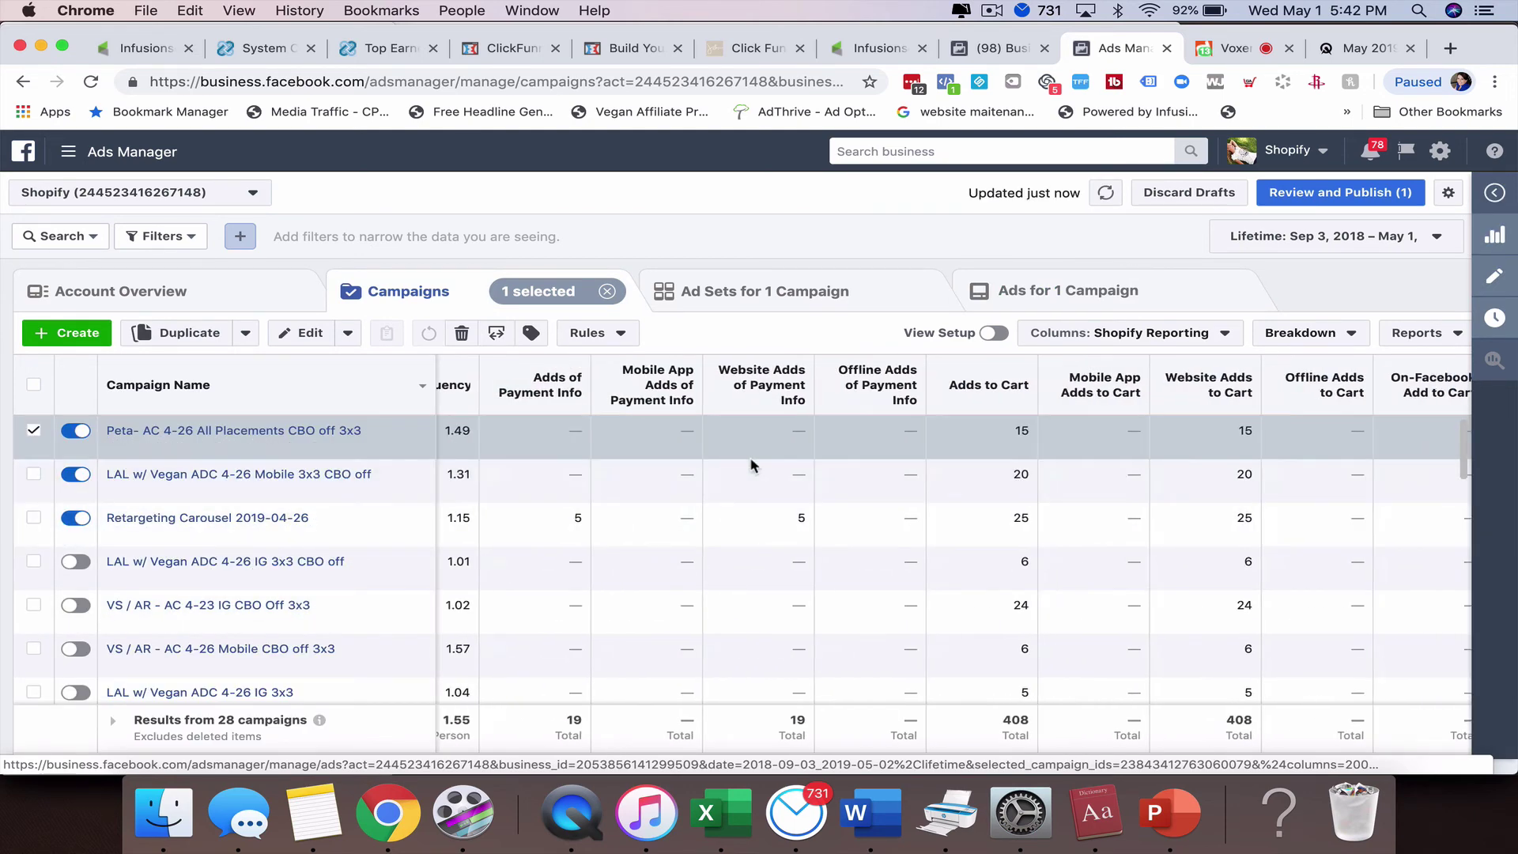
scroll(917, 560, "right", 8)
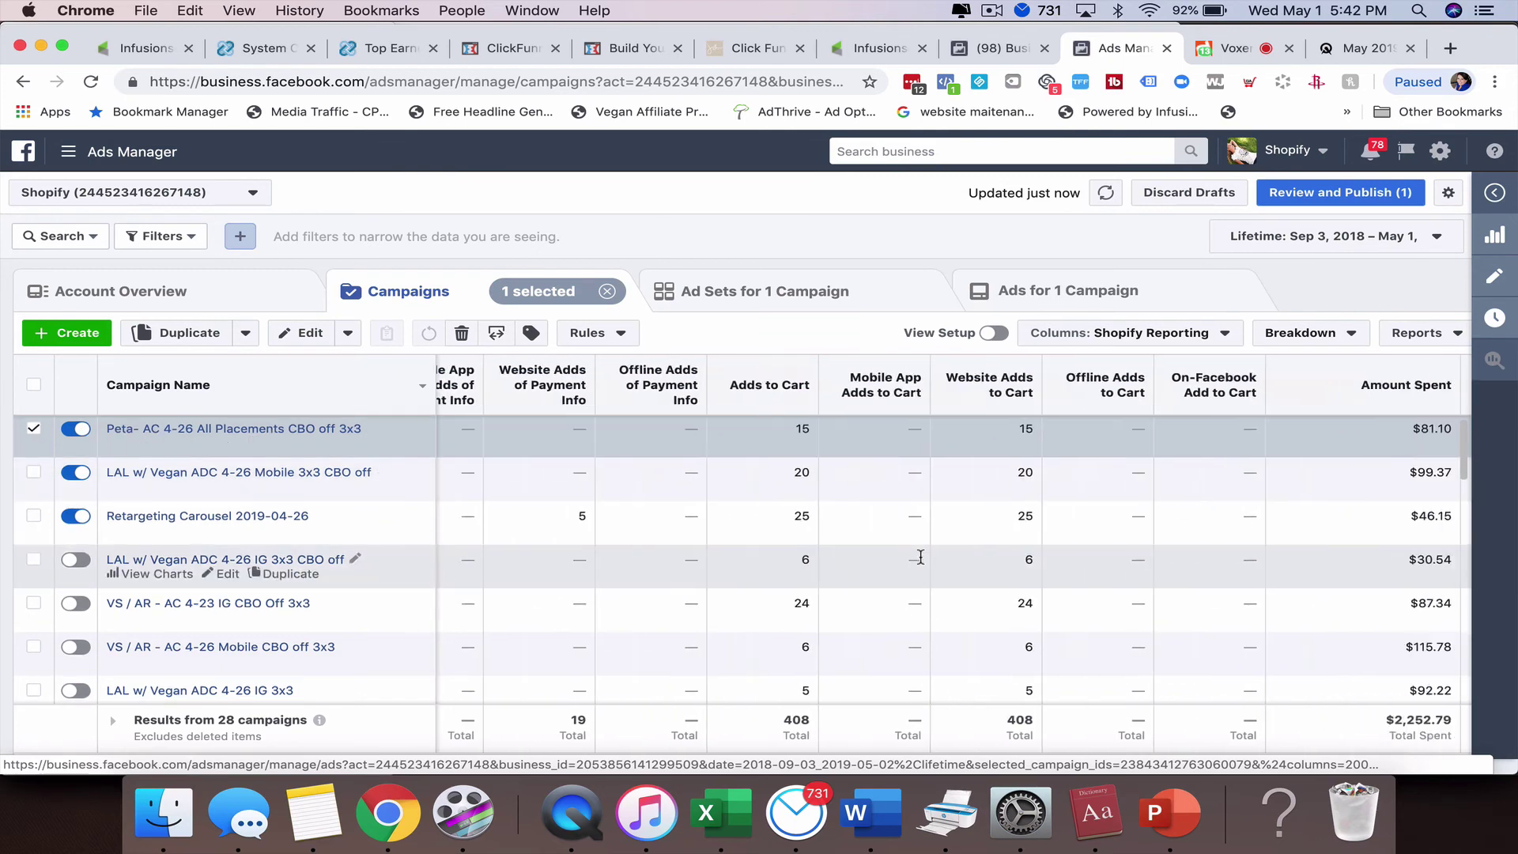
scroll(1094, 479, "right", 6)
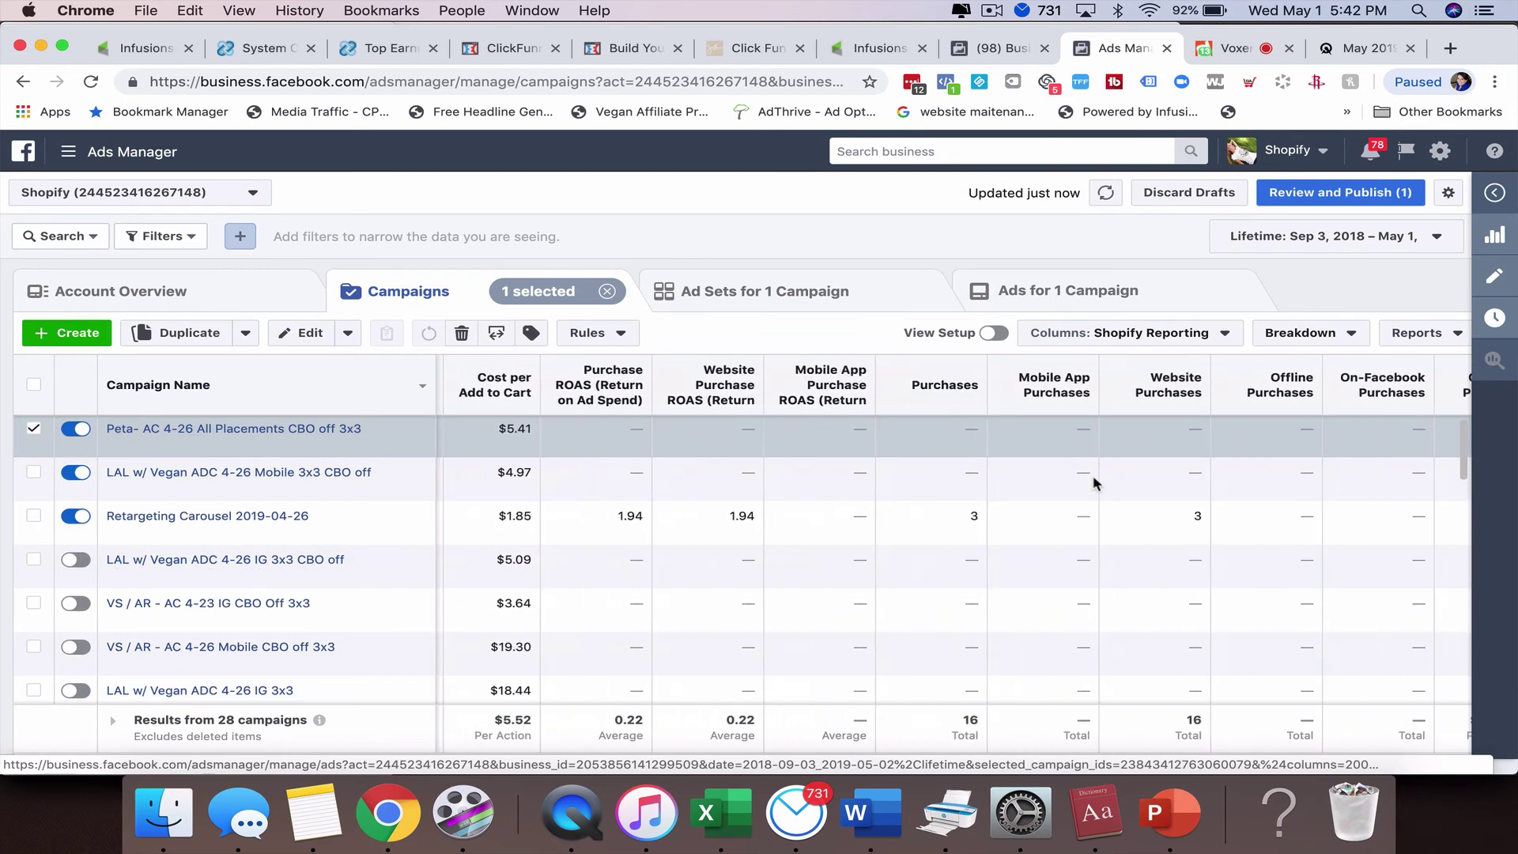
scroll(1093, 482, "left", 5)
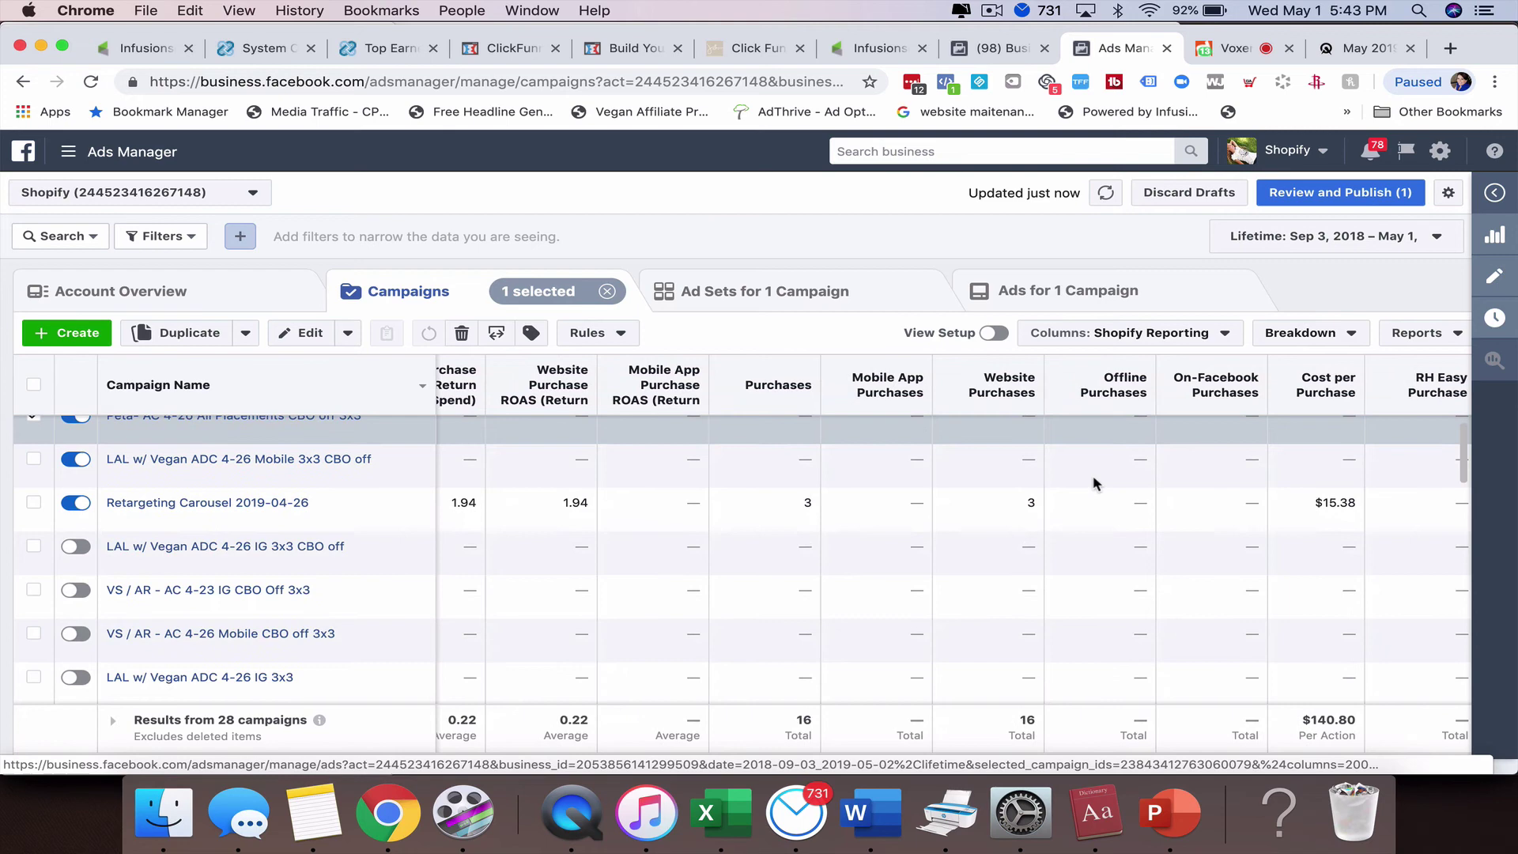
scroll(361, 506, "left", 6)
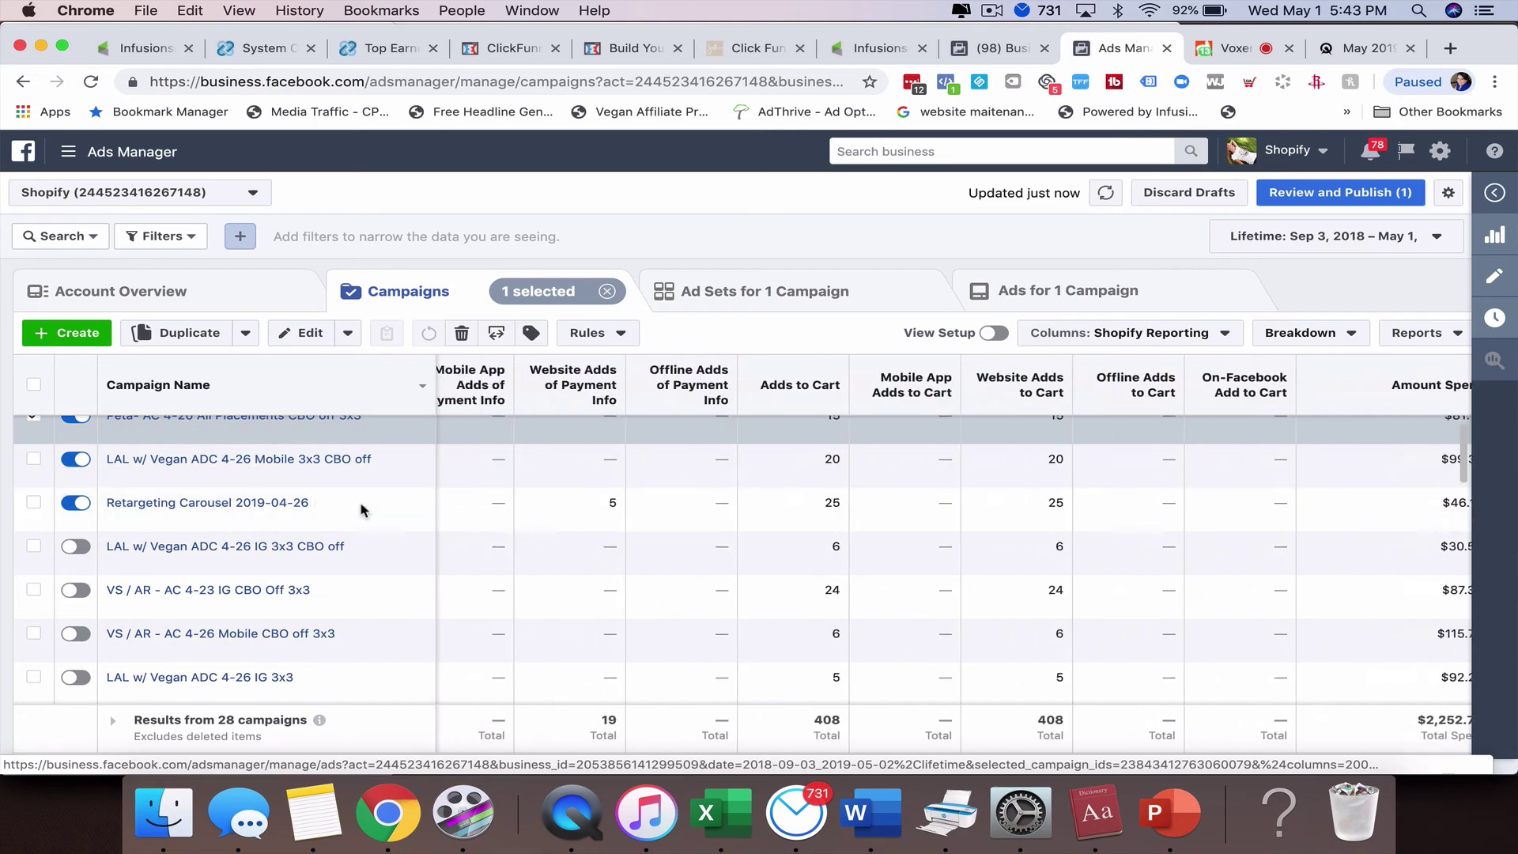
Reopen Customize Columns from Shopify Reporting and search 'video' to list the 15 video metrics
left_click(1163, 335)
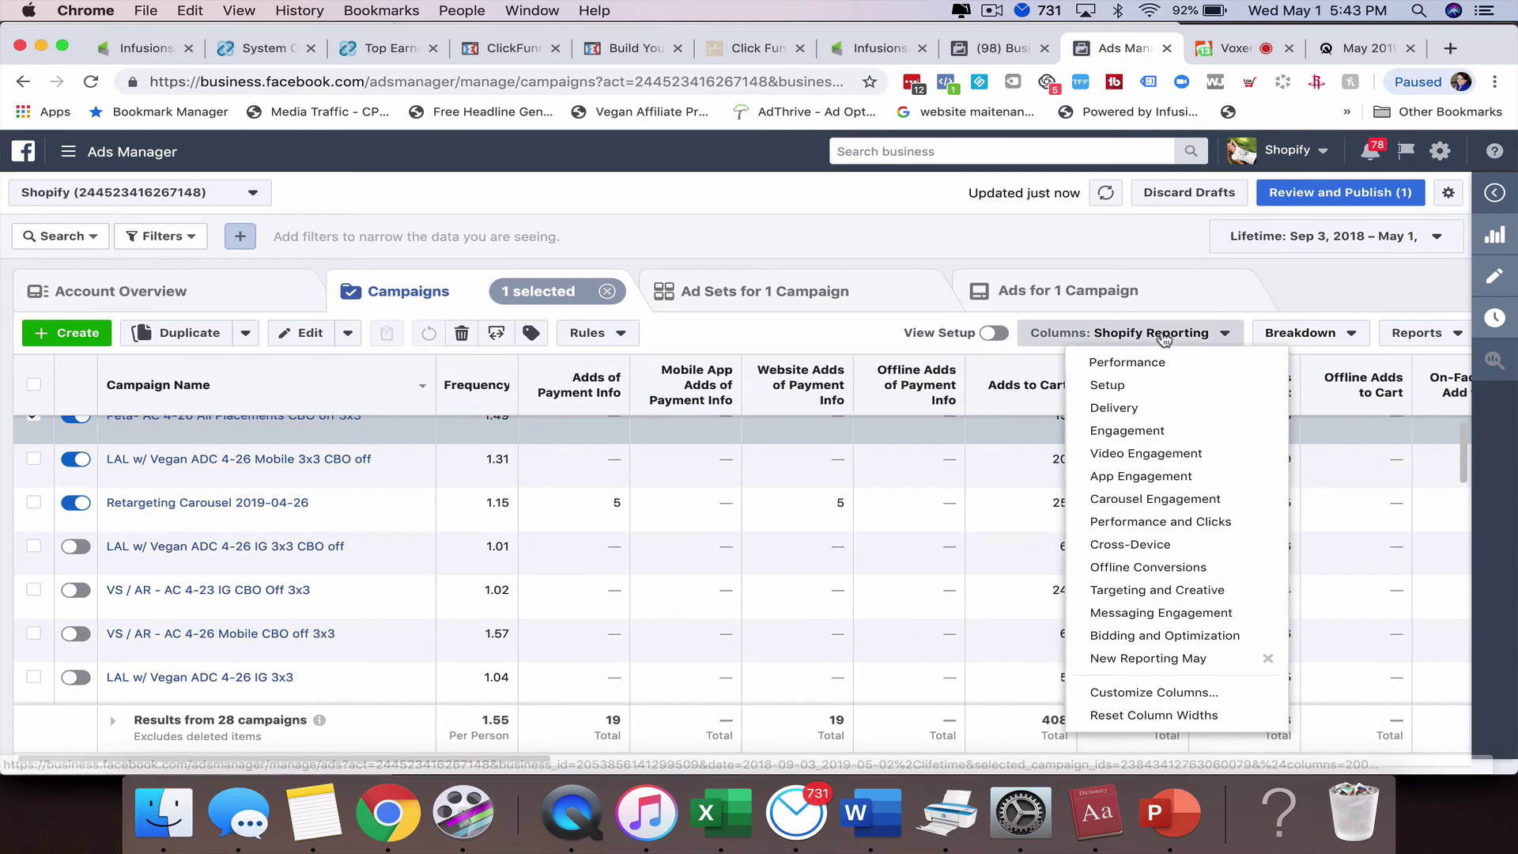
left_click(1150, 694)
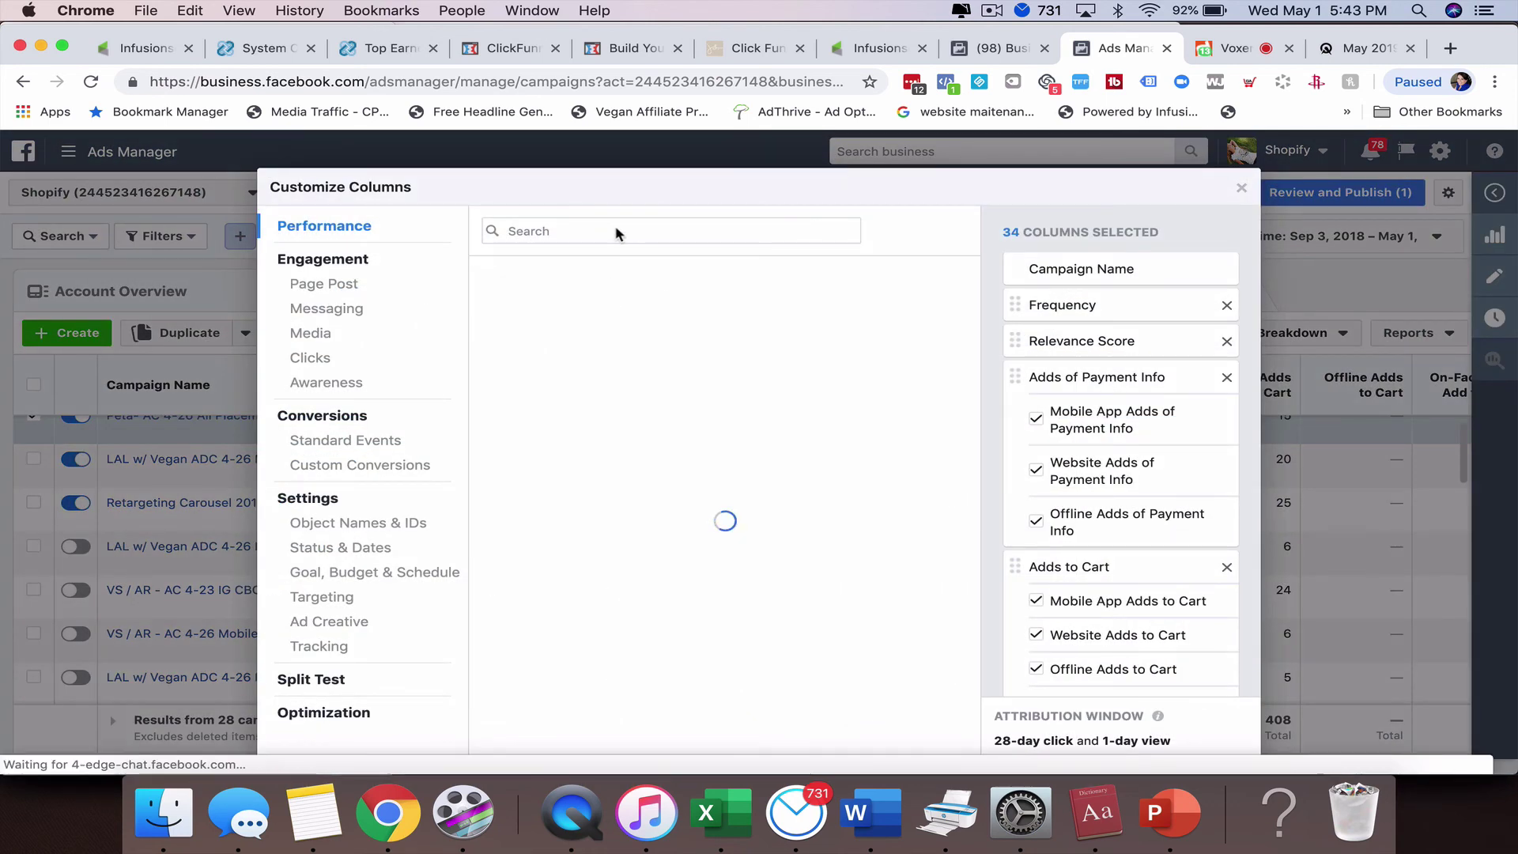
left_click(576, 230)
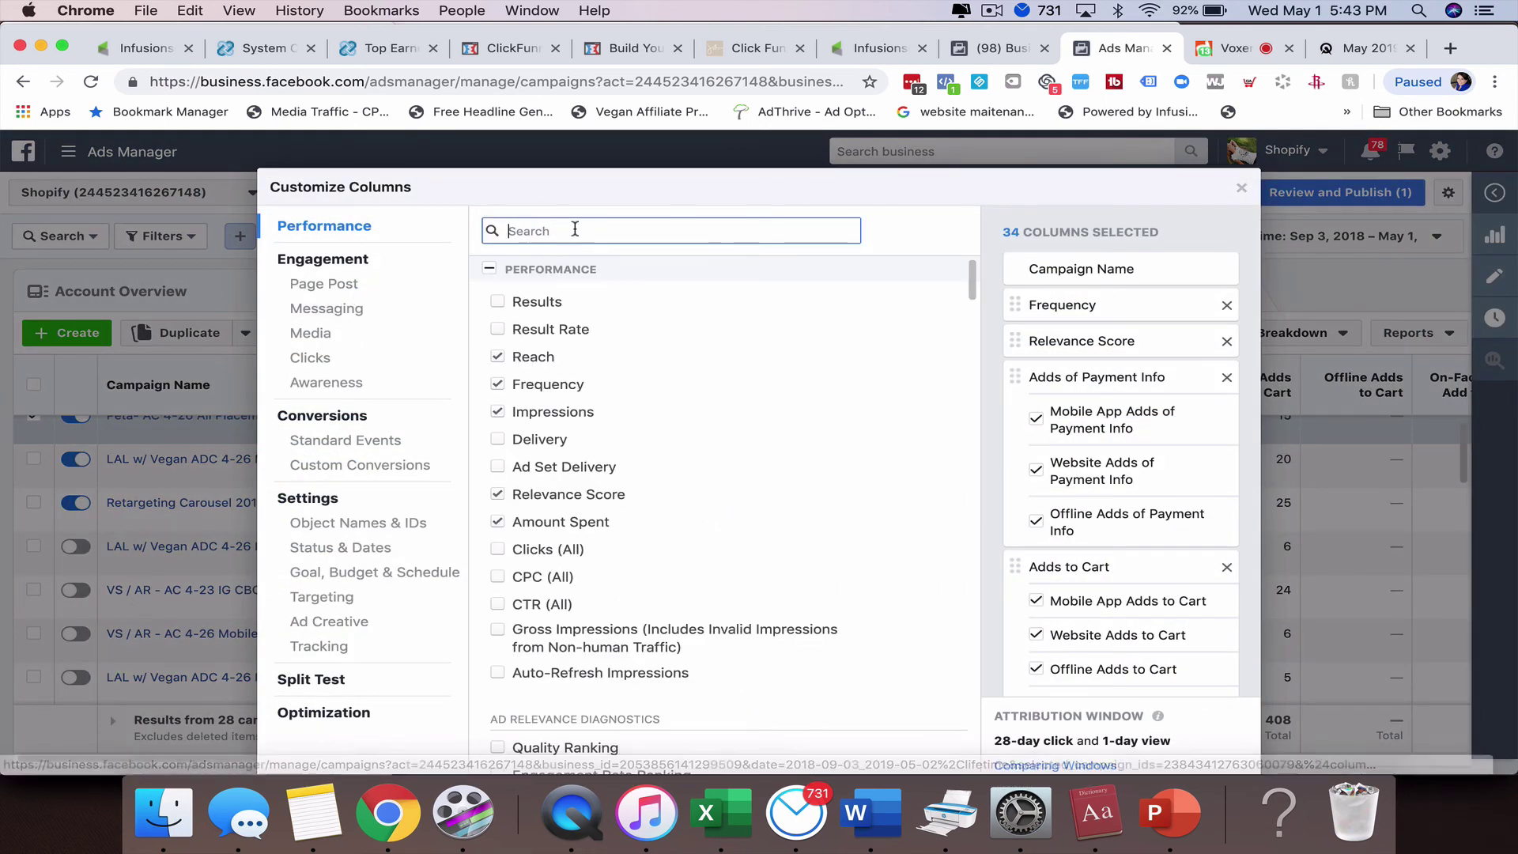
type("video")
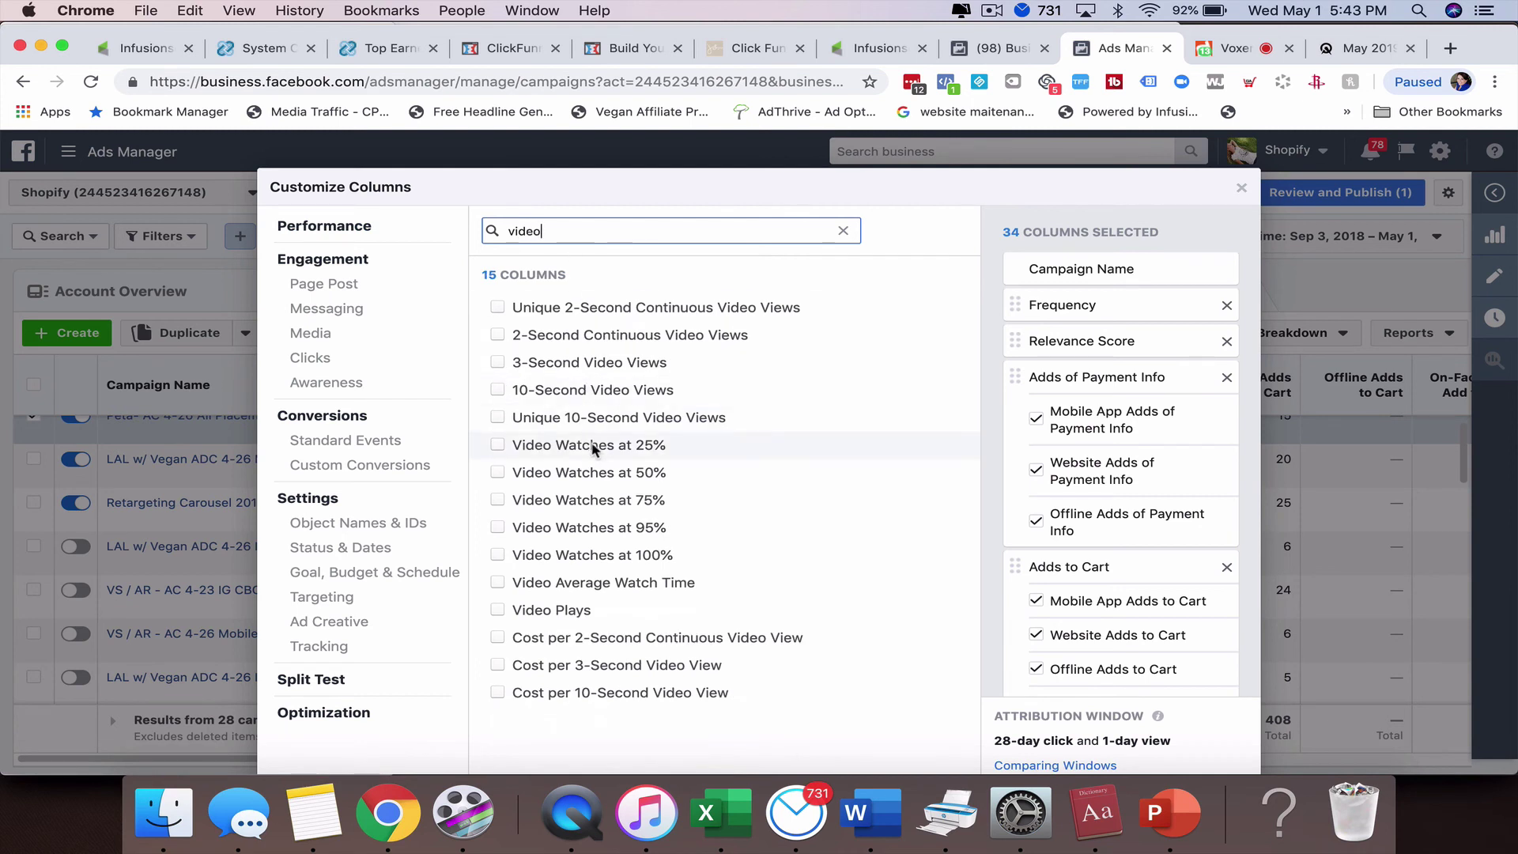
mouse_move(610, 452)
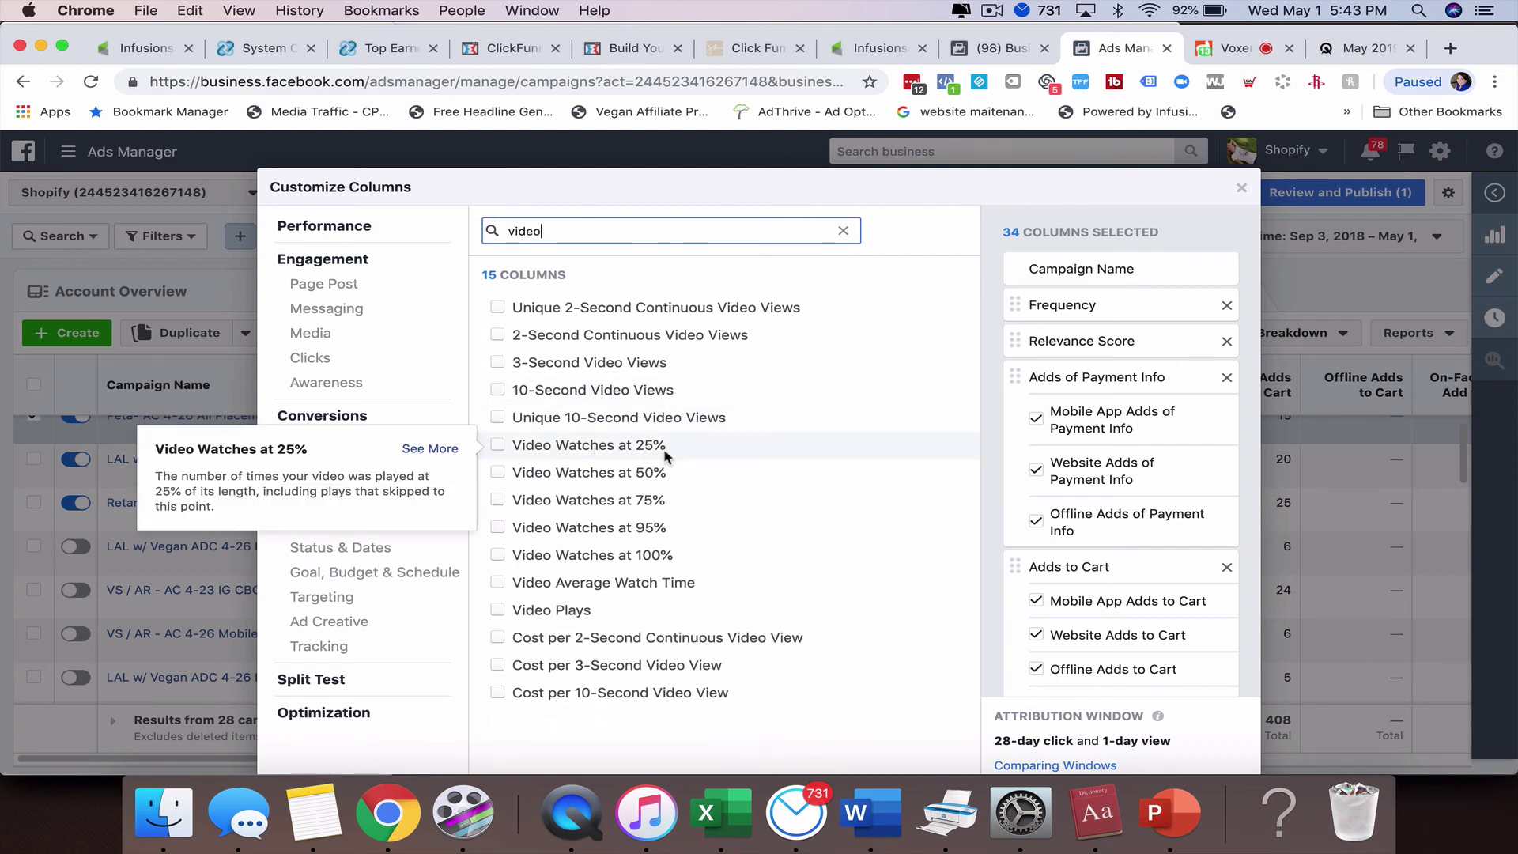
mouse_move(658, 506)
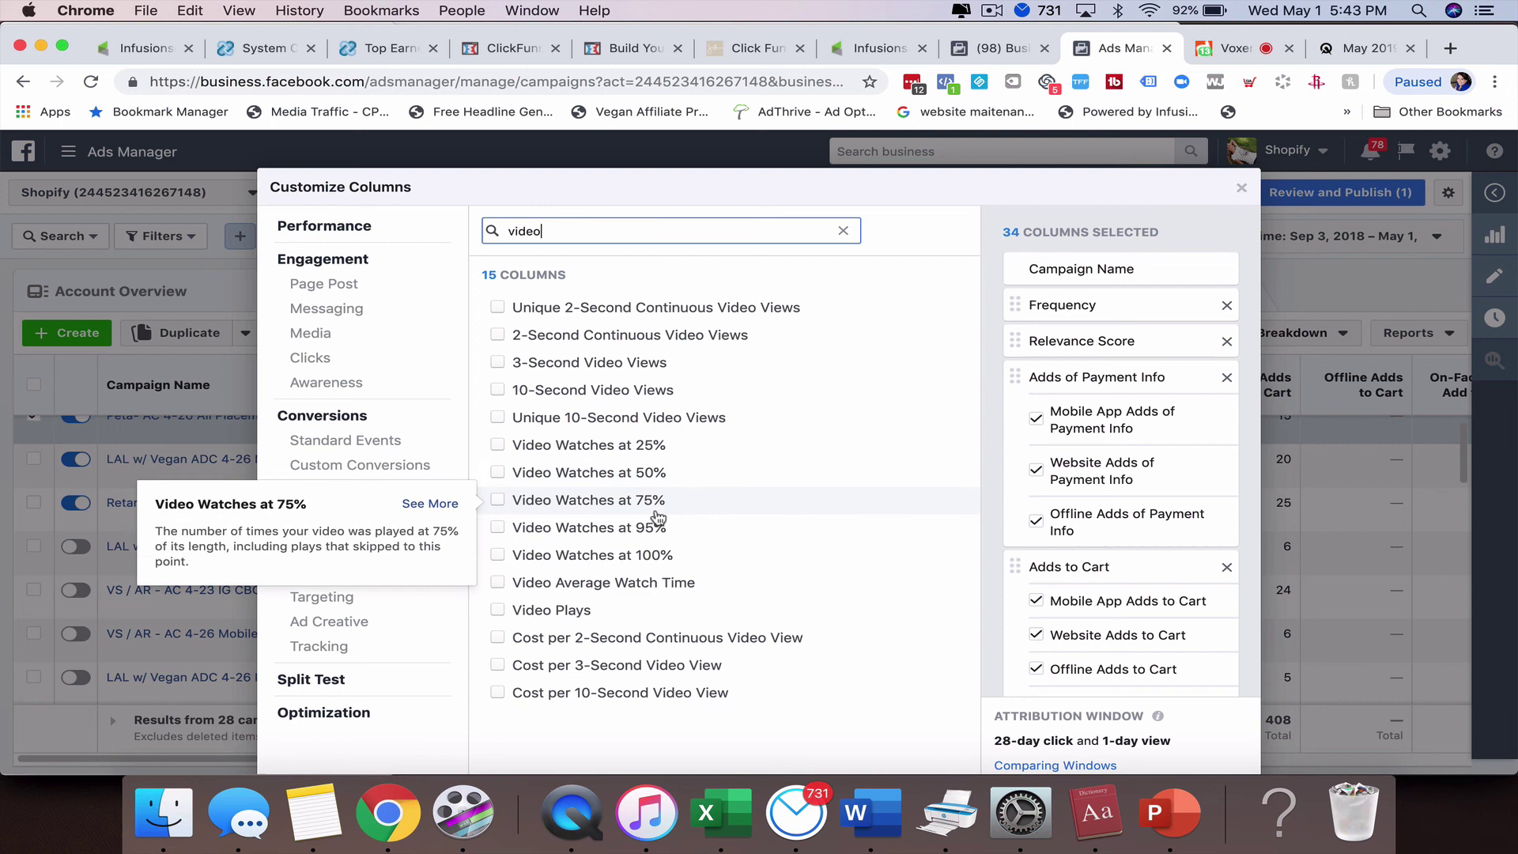
scroll(694, 542, "down", 3)
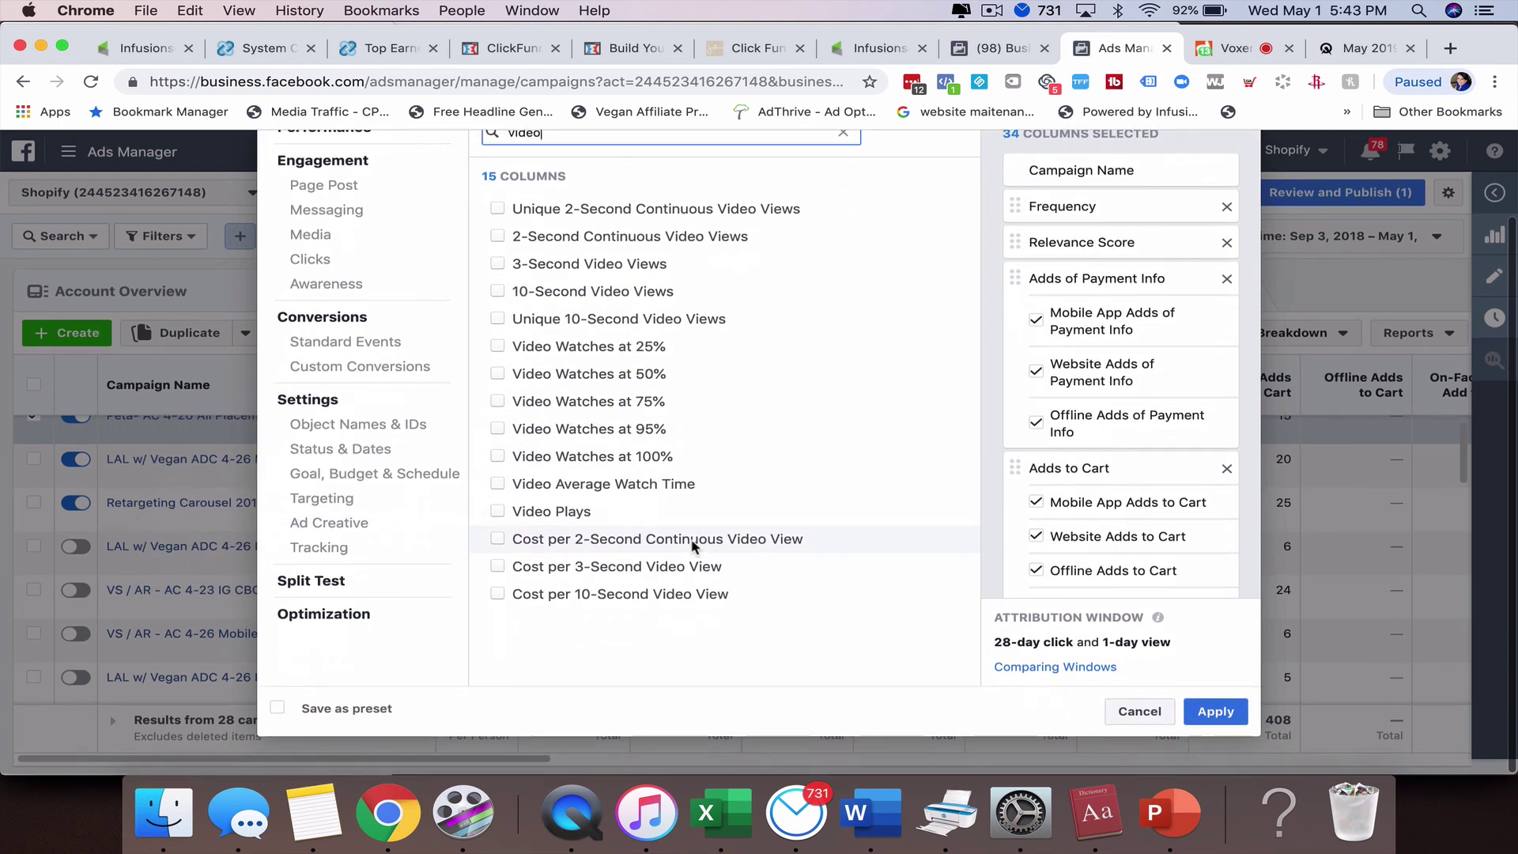
mouse_move(692, 543)
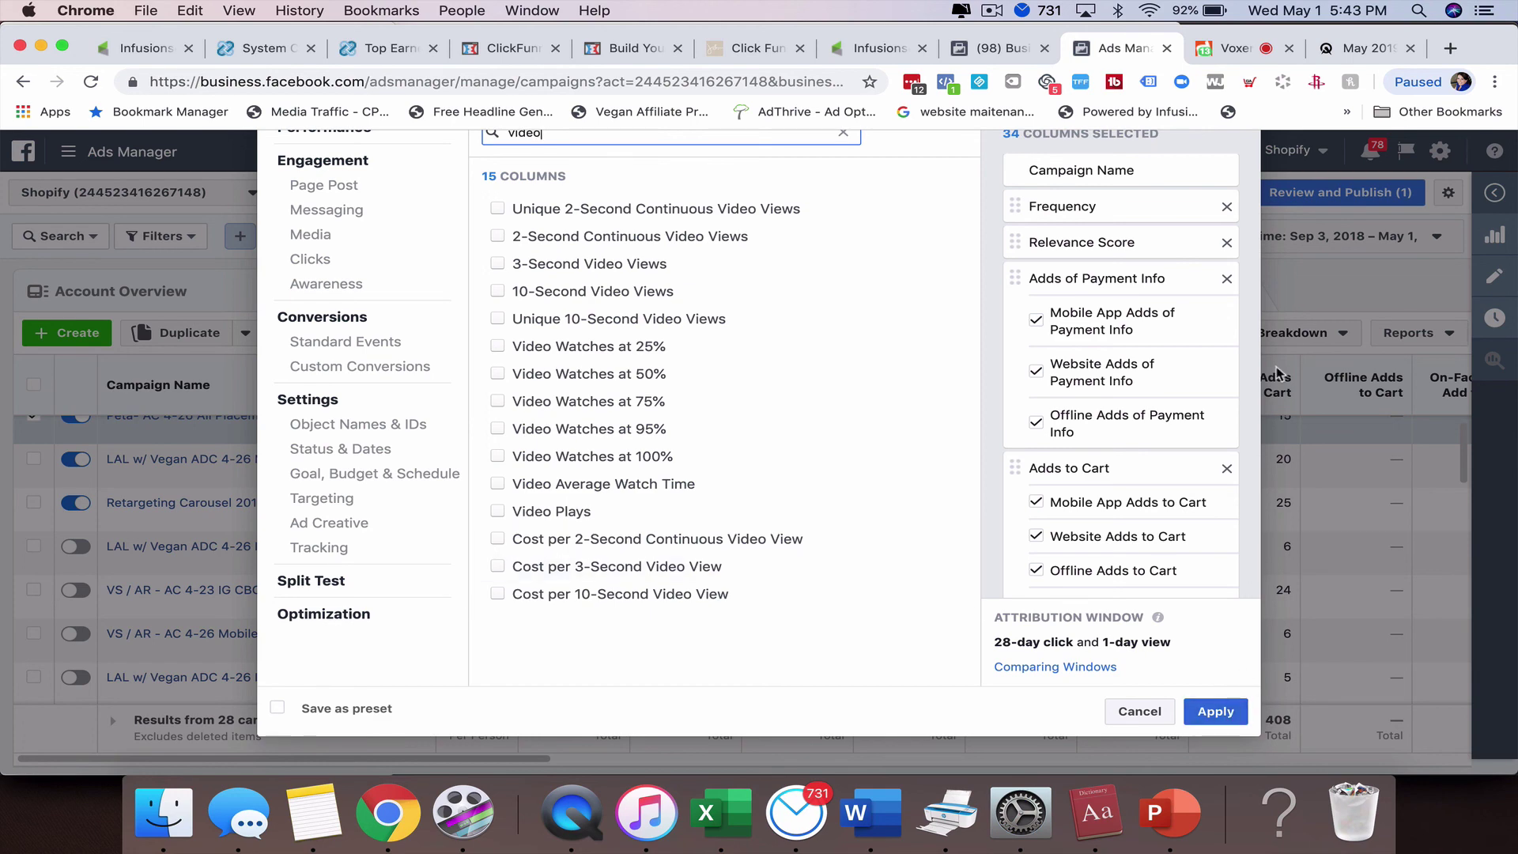
left_click(1346, 290)
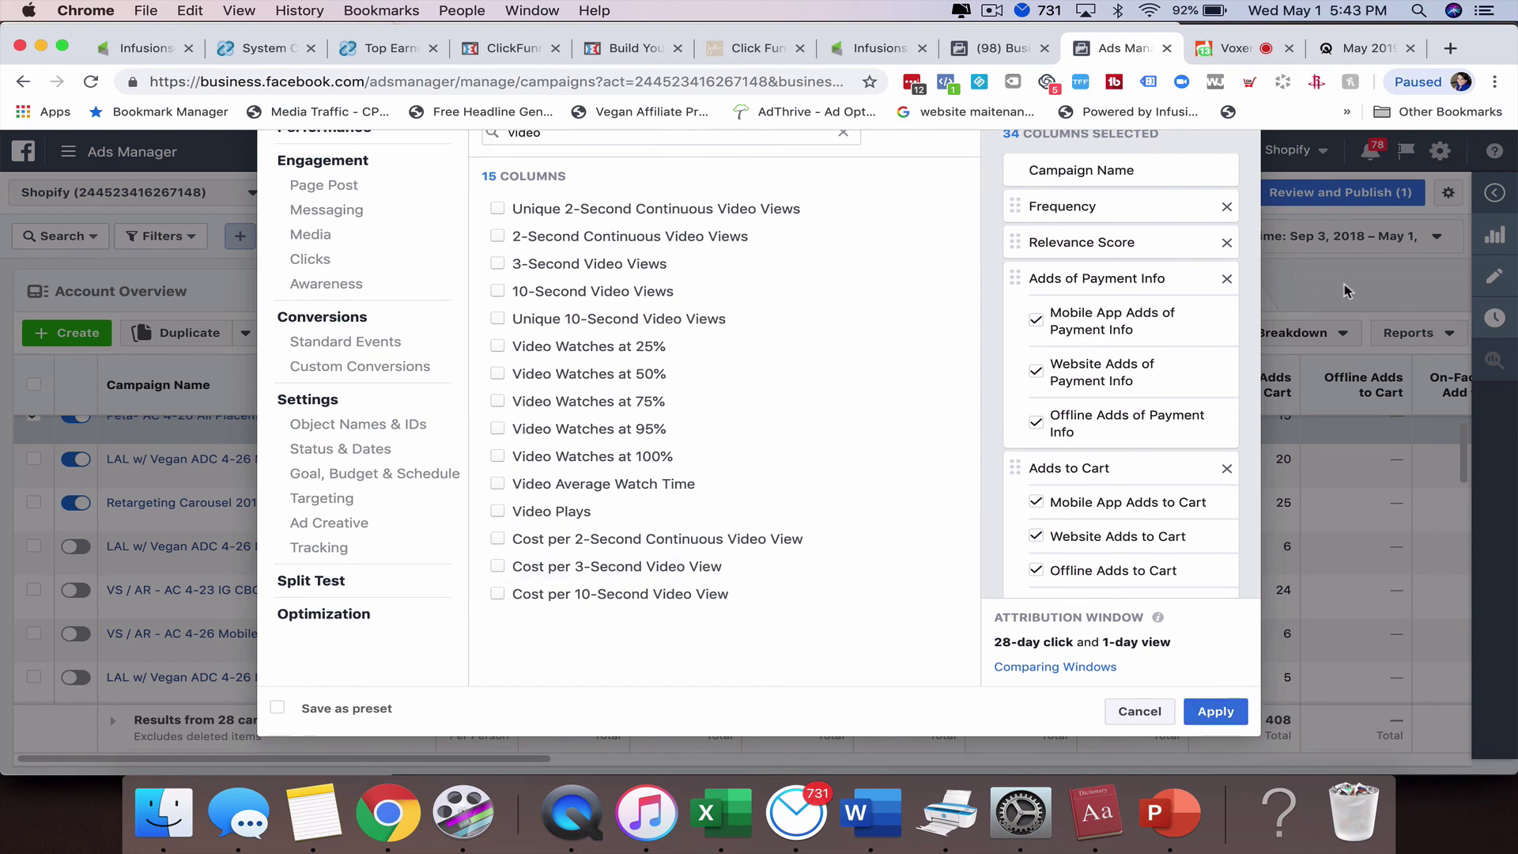
Cancel the Customize Columns dialog, keeping the campaigns table on the Shopify Reporting preset
left_click(1141, 711)
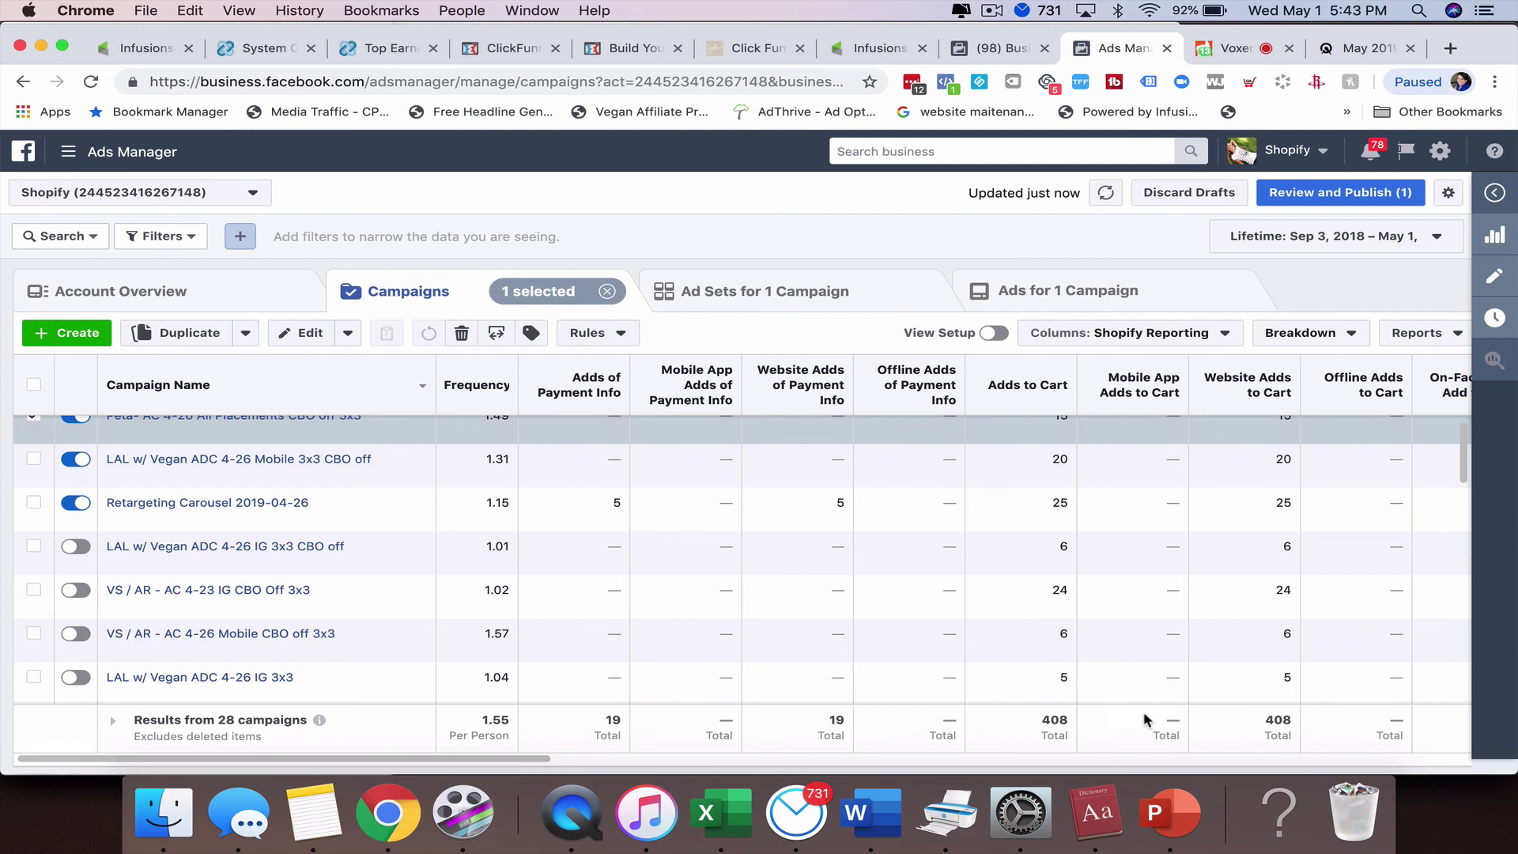